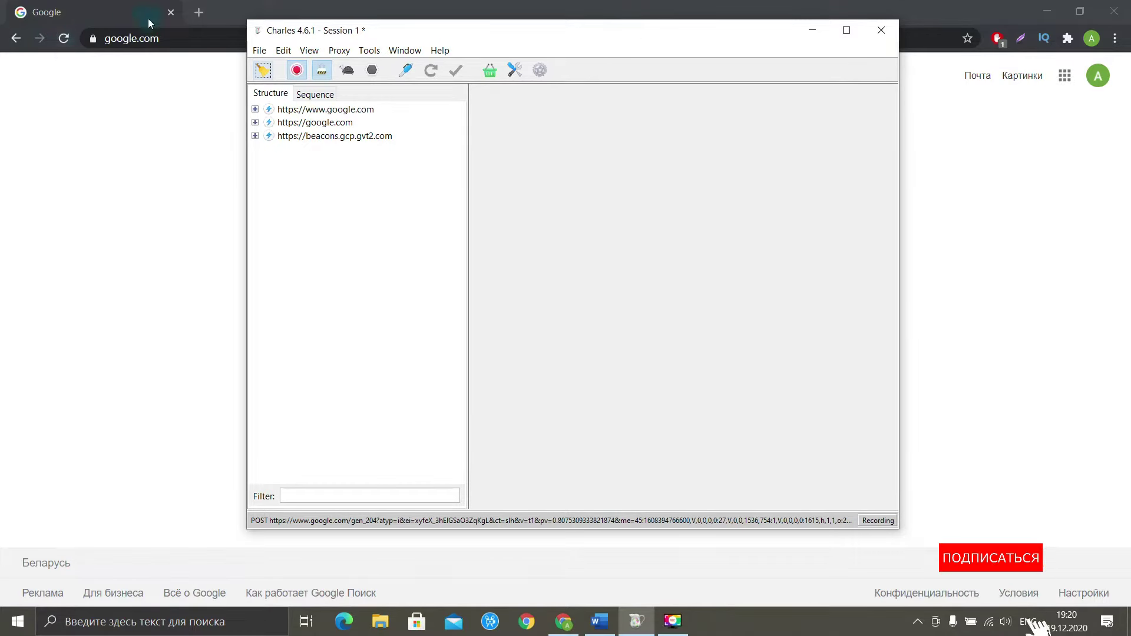
Load yandex.by in a new Chrome tab, go back to the Google tab and switch to Charles
click(197, 12)
text(yandex)
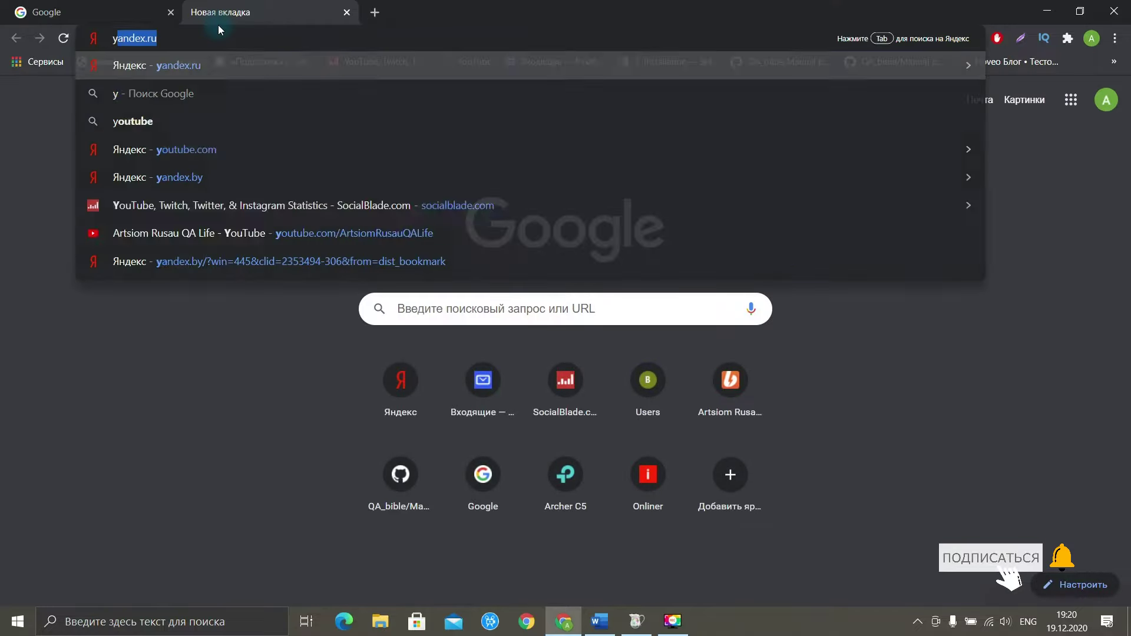
text(.by)
key(Return)
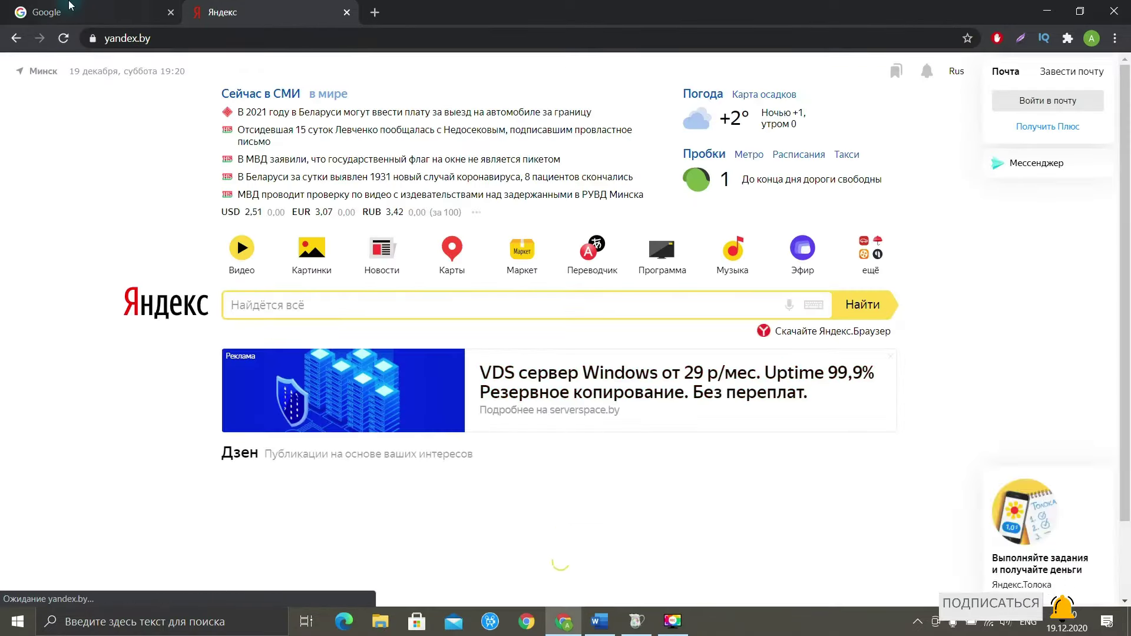
key(ctrl+Tab)
key(alt+Tab)
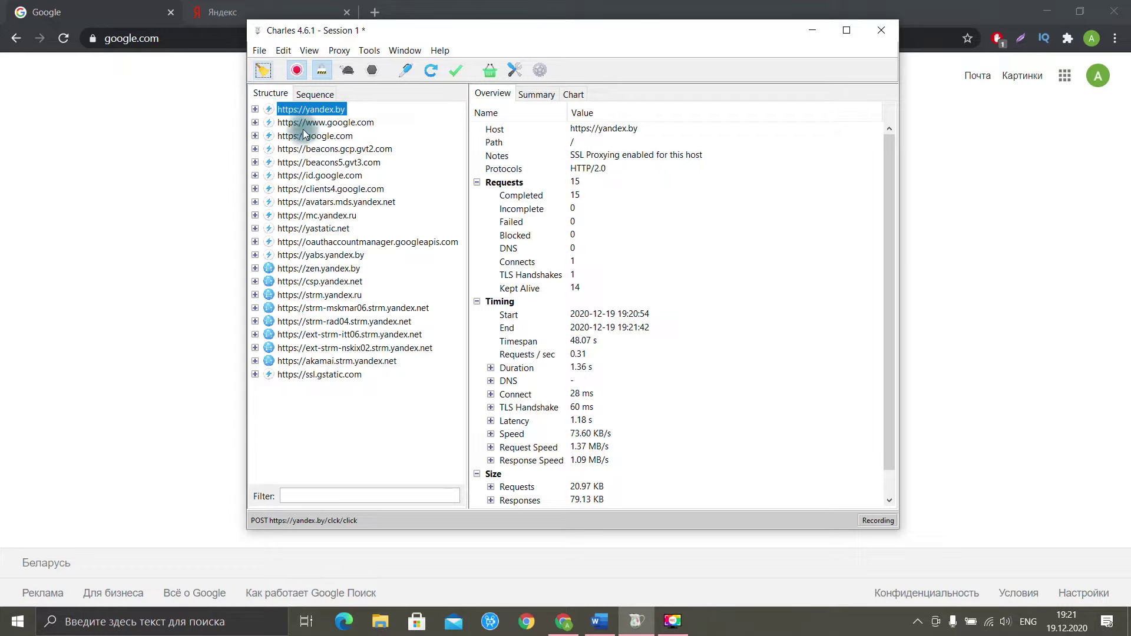
click(317, 122)
click(313, 110)
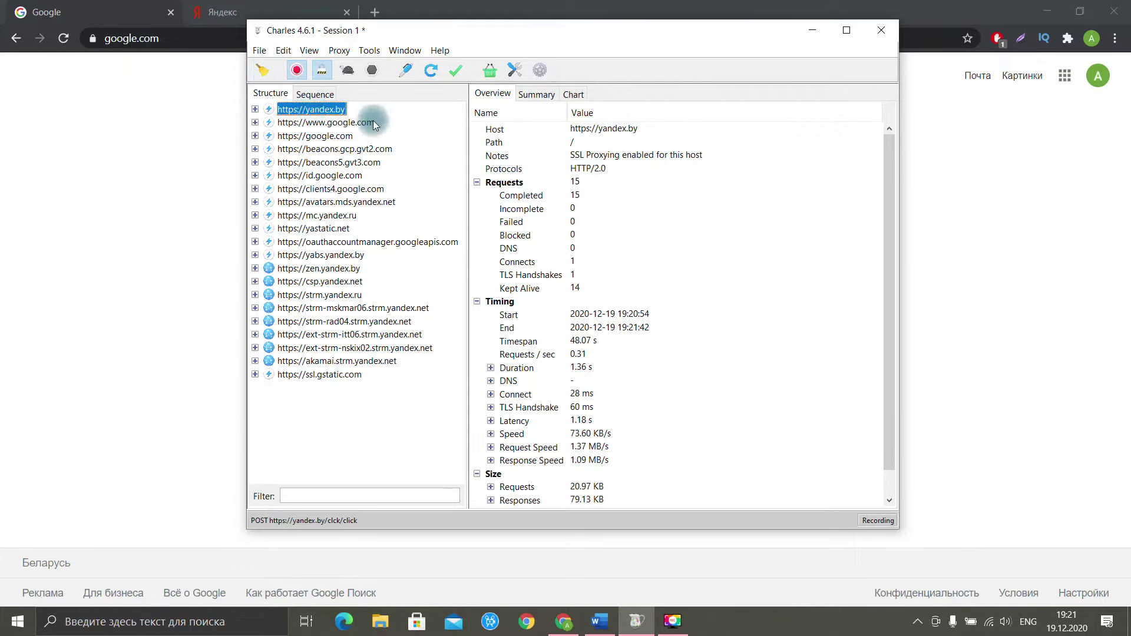
scroll(616, 291, down, 1)
scroll(622, 293, up, 1)
scroll(600, 282, down, 1)
scroll(600, 284, up, 1)
click(534, 94)
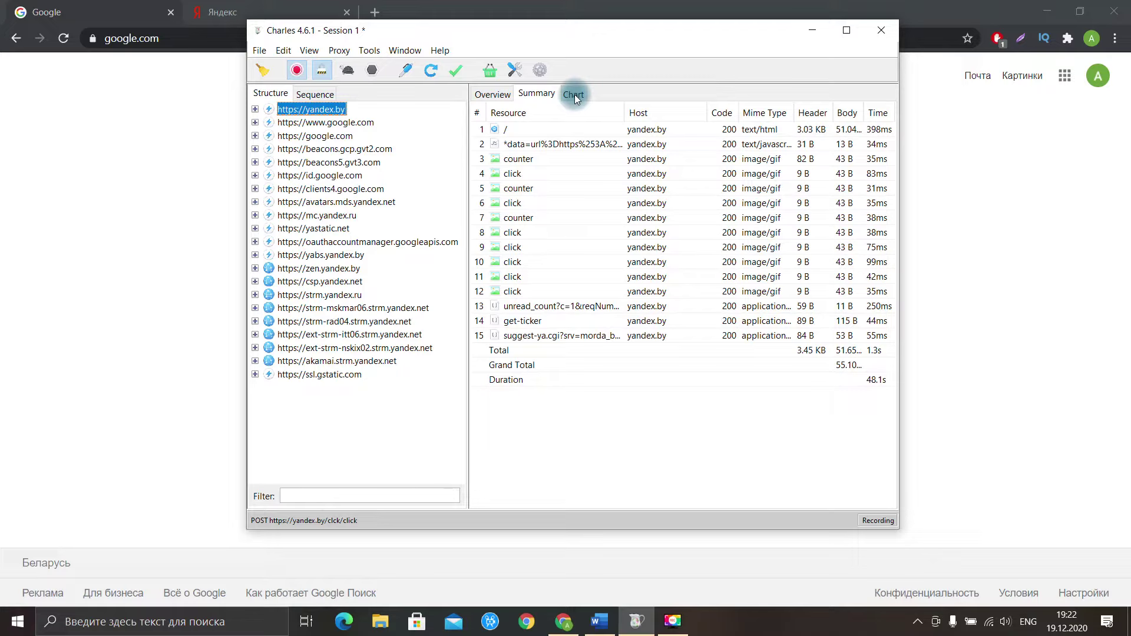
Show the captured traffic as a chronological sequence and look through the requests with their overview details
click(319, 94)
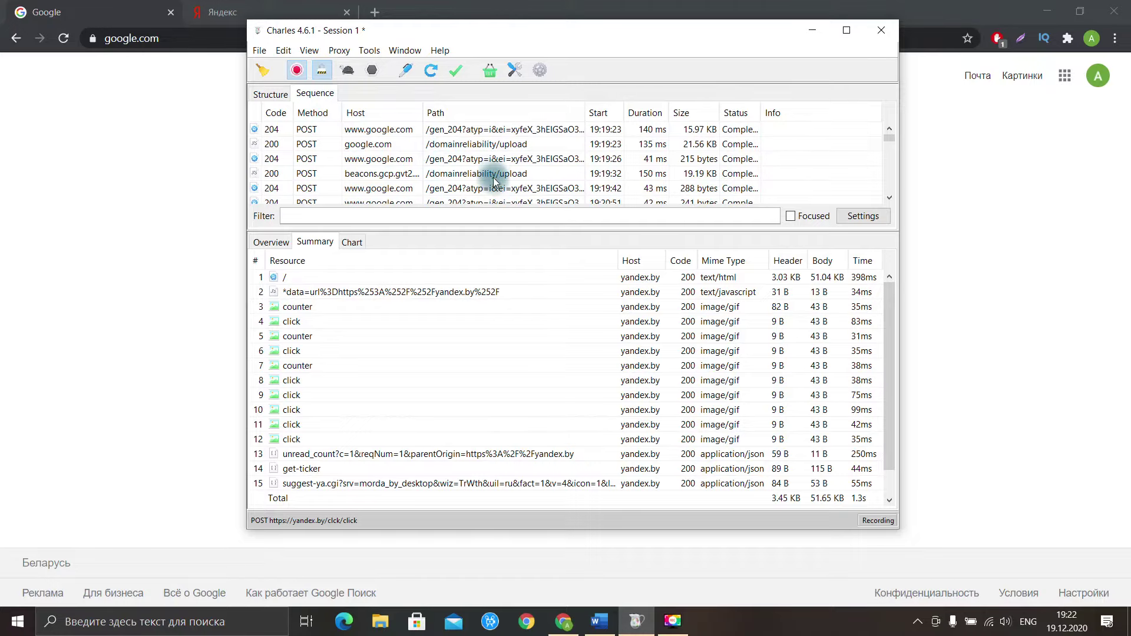
click(272, 242)
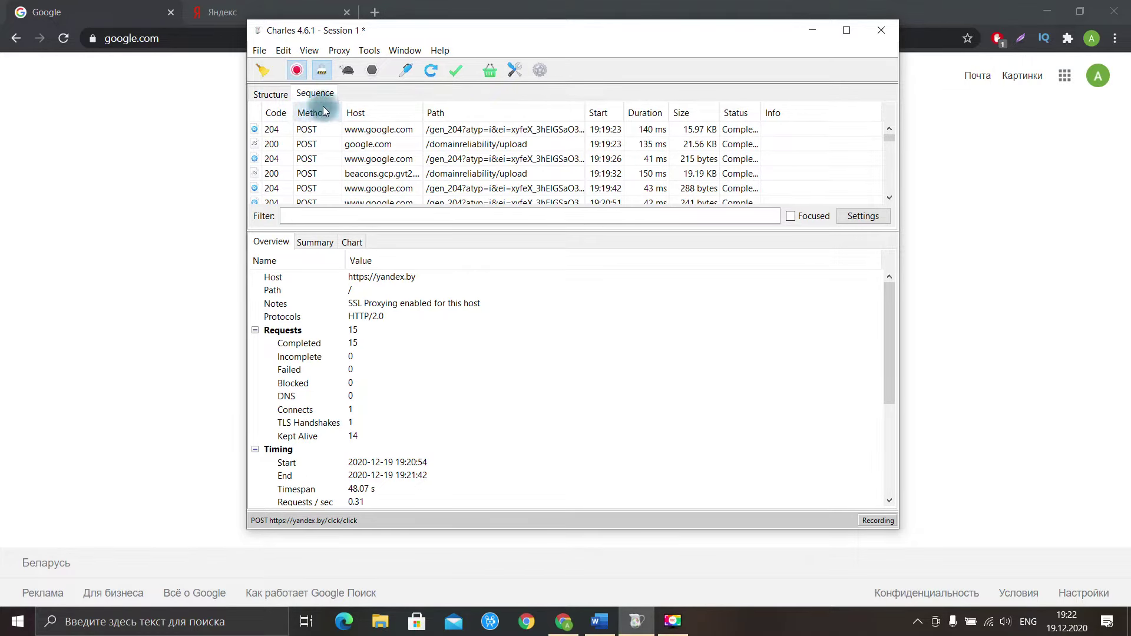
click(317, 132)
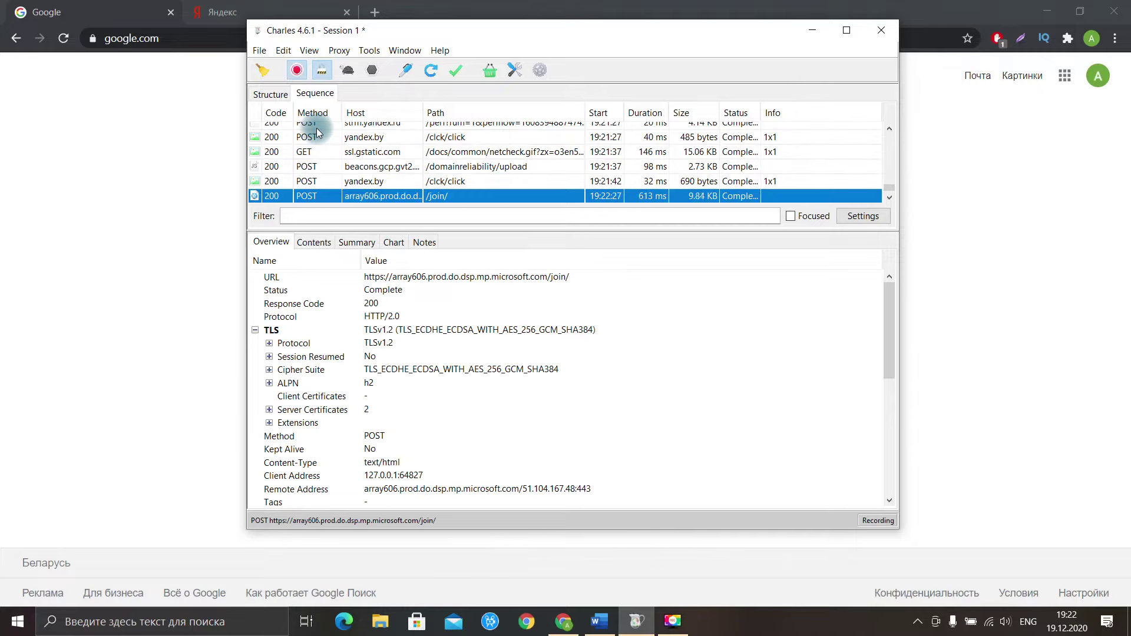
scroll(394, 154, up, 2)
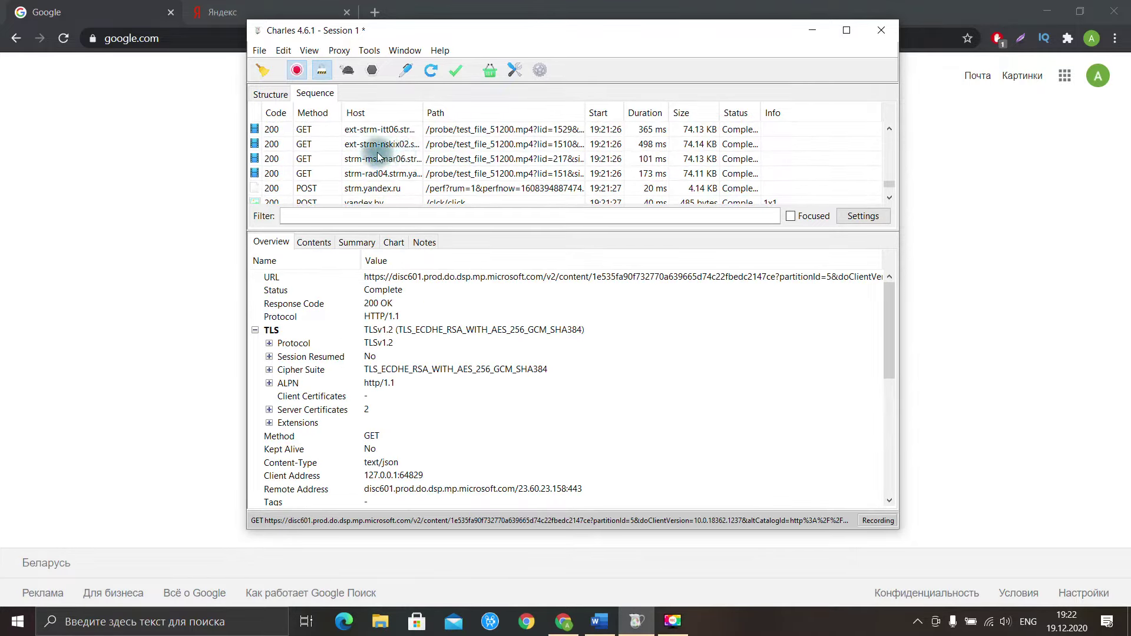
scroll(623, 162, up, 1)
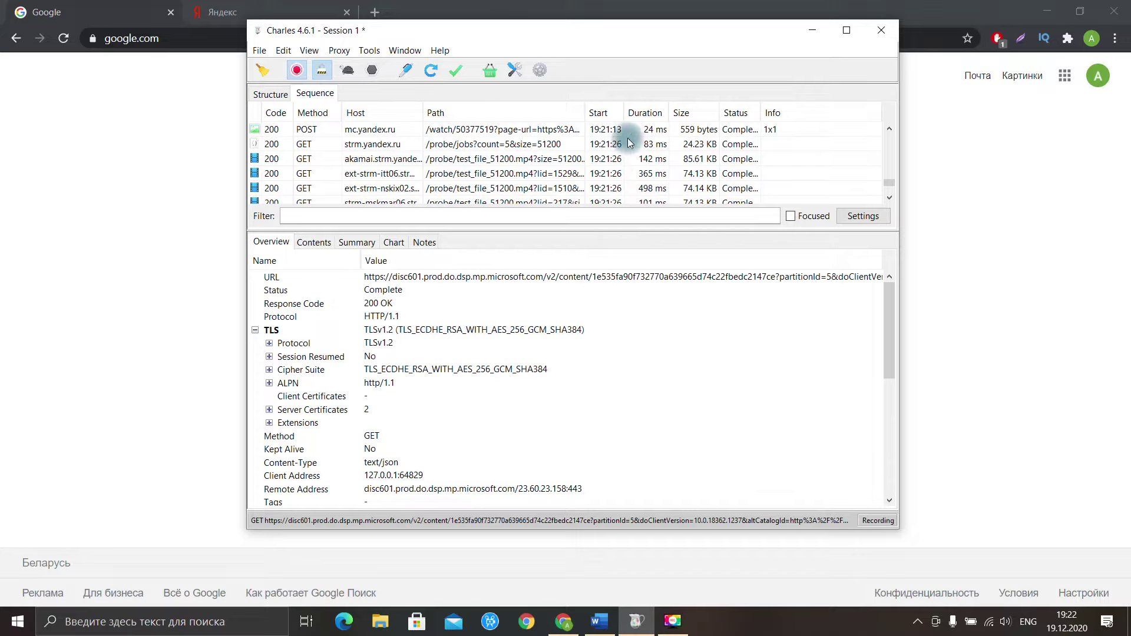
right_click(527, 105)
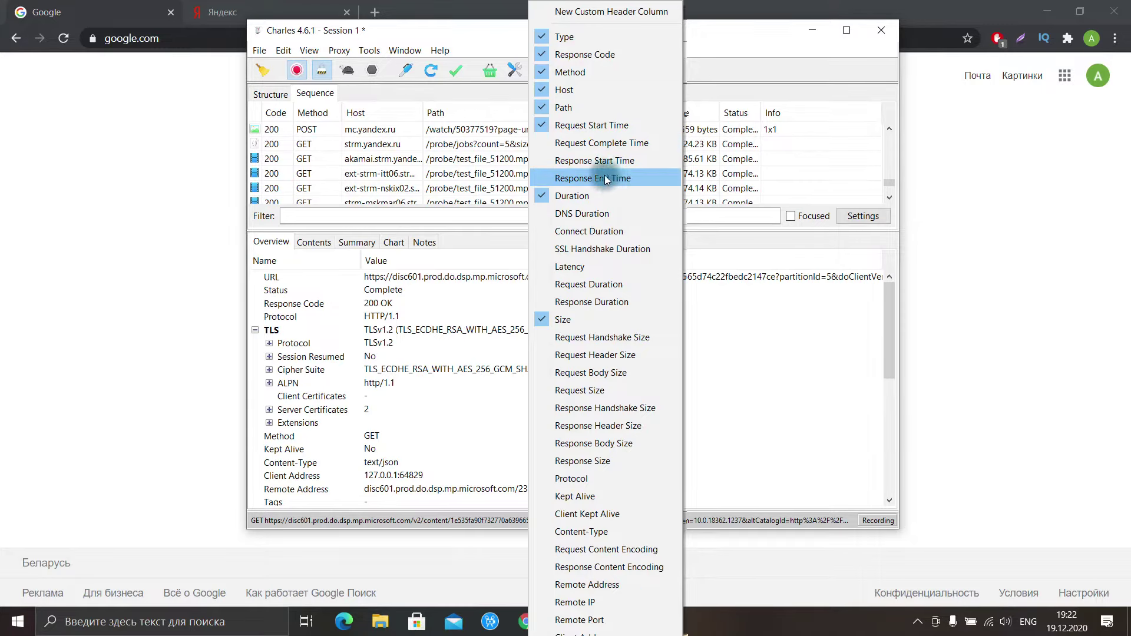
click(611, 11)
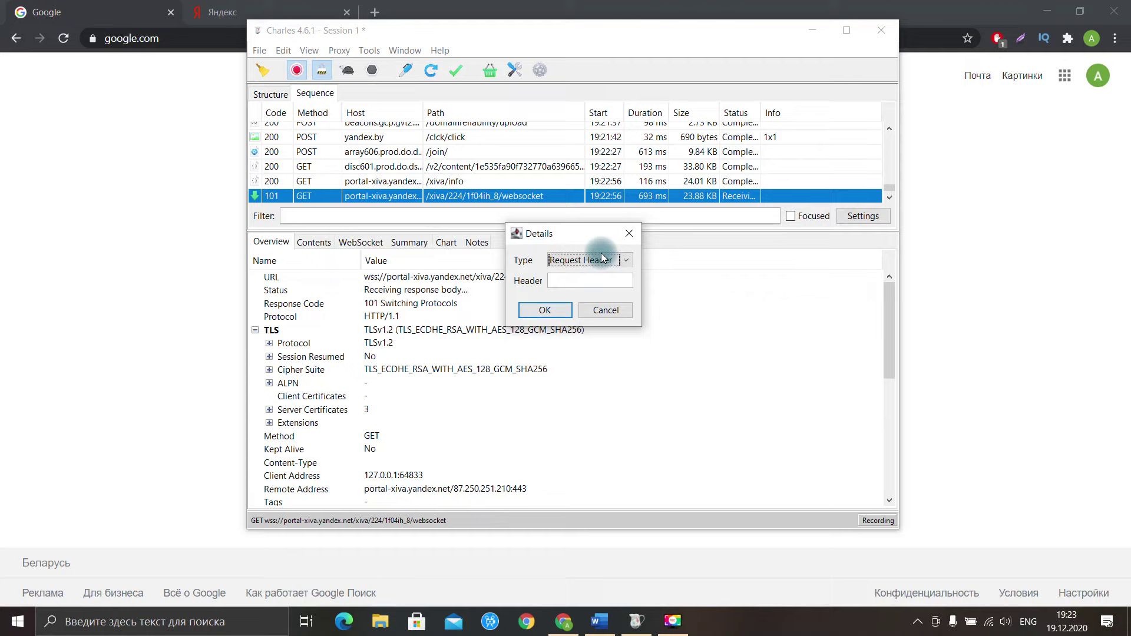
click(630, 233)
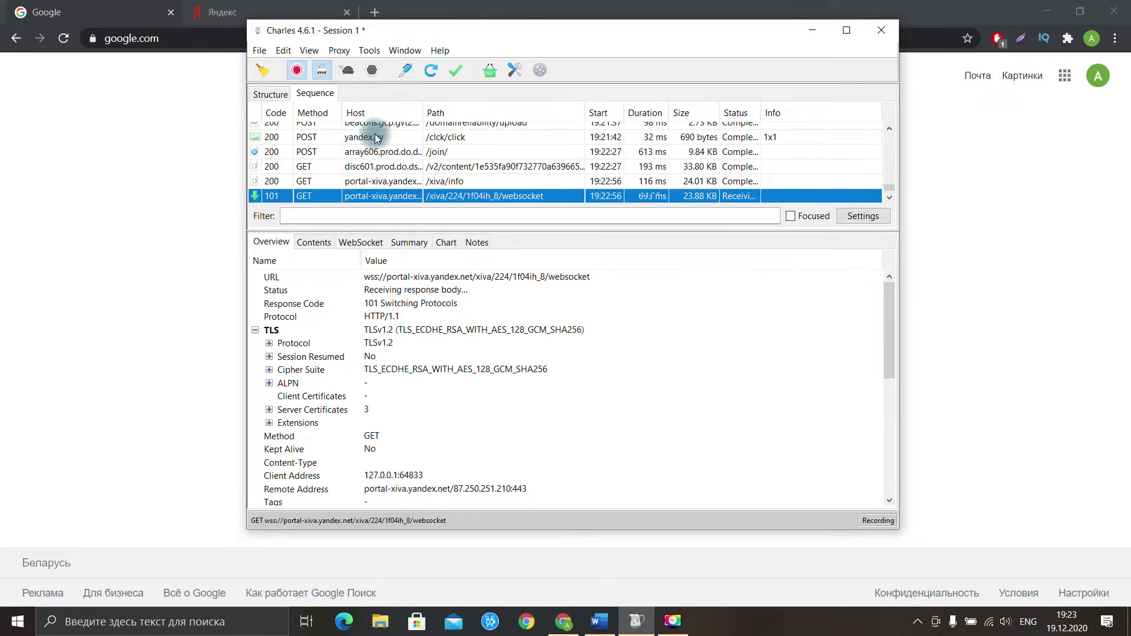
click(273, 96)
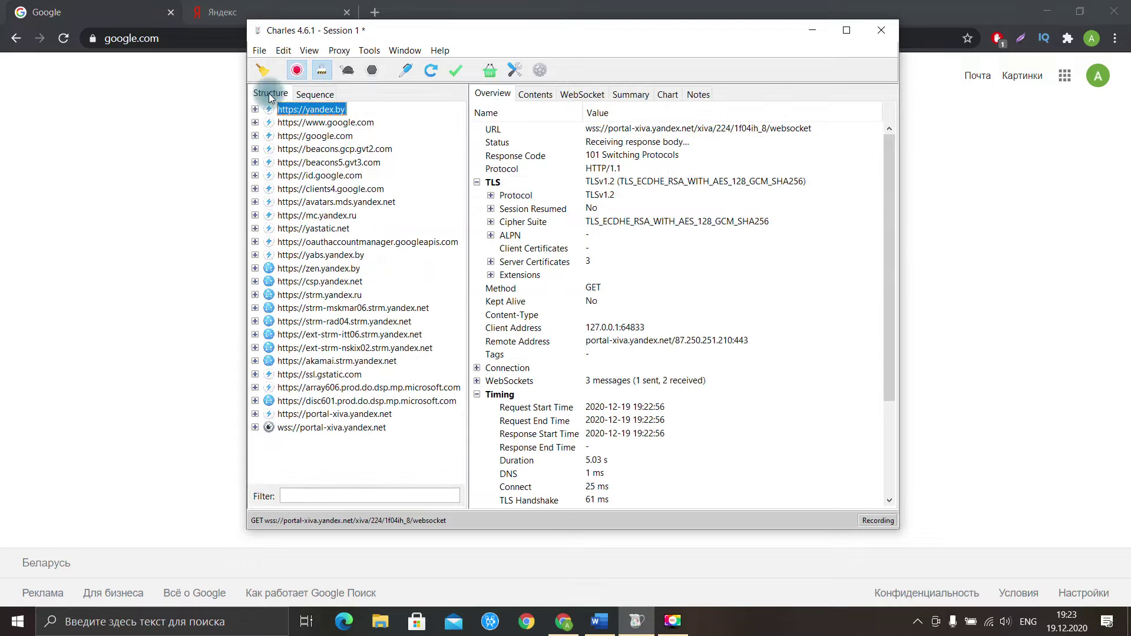
right_click(320, 112)
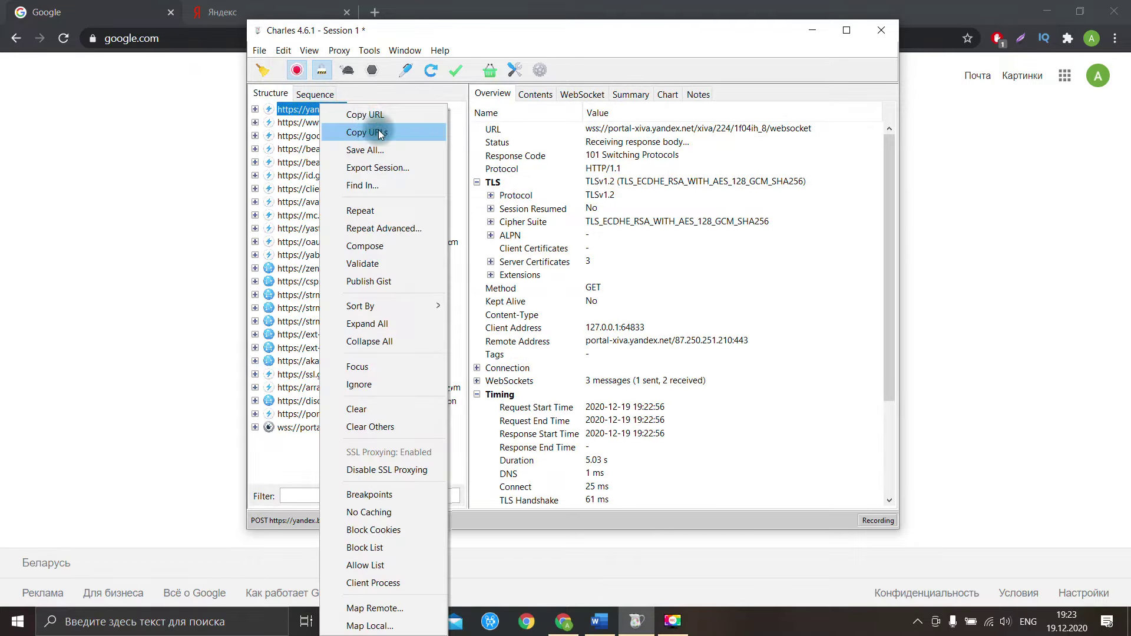
click(408, 369)
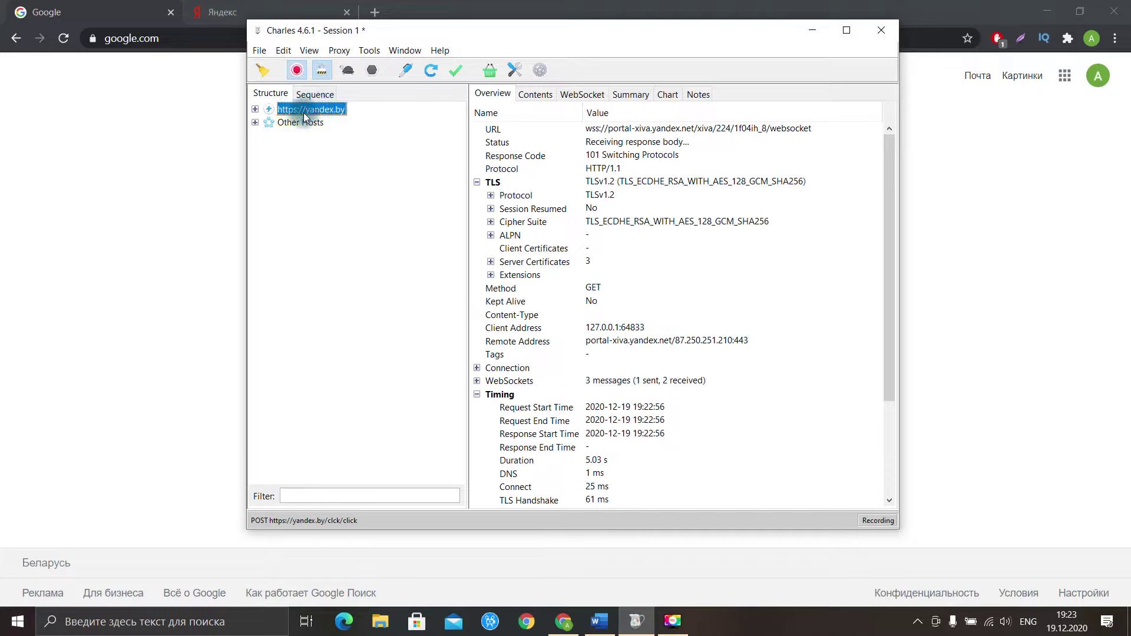
Limit the chronological request sequence to focused hosts only
click(324, 99)
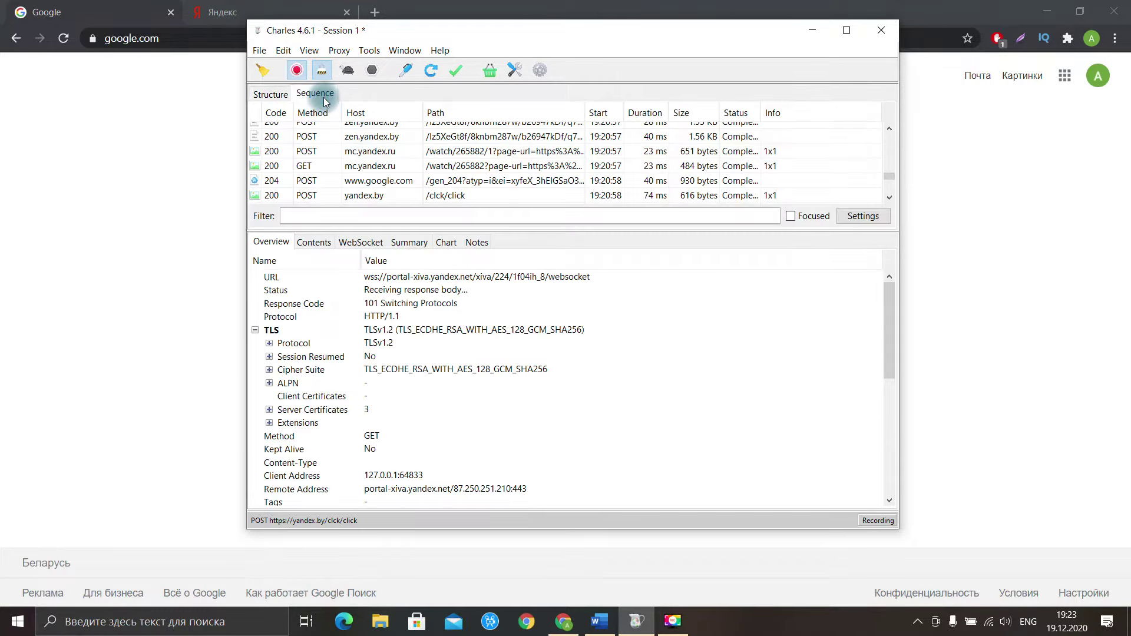
click(791, 216)
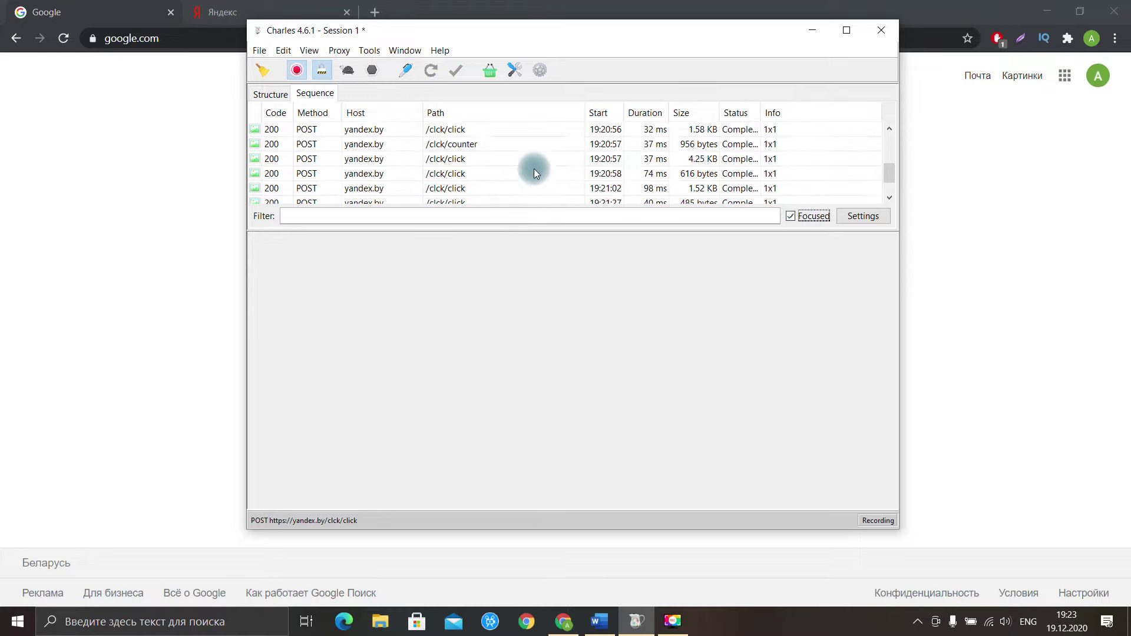
scroll(535, 171, up, 3)
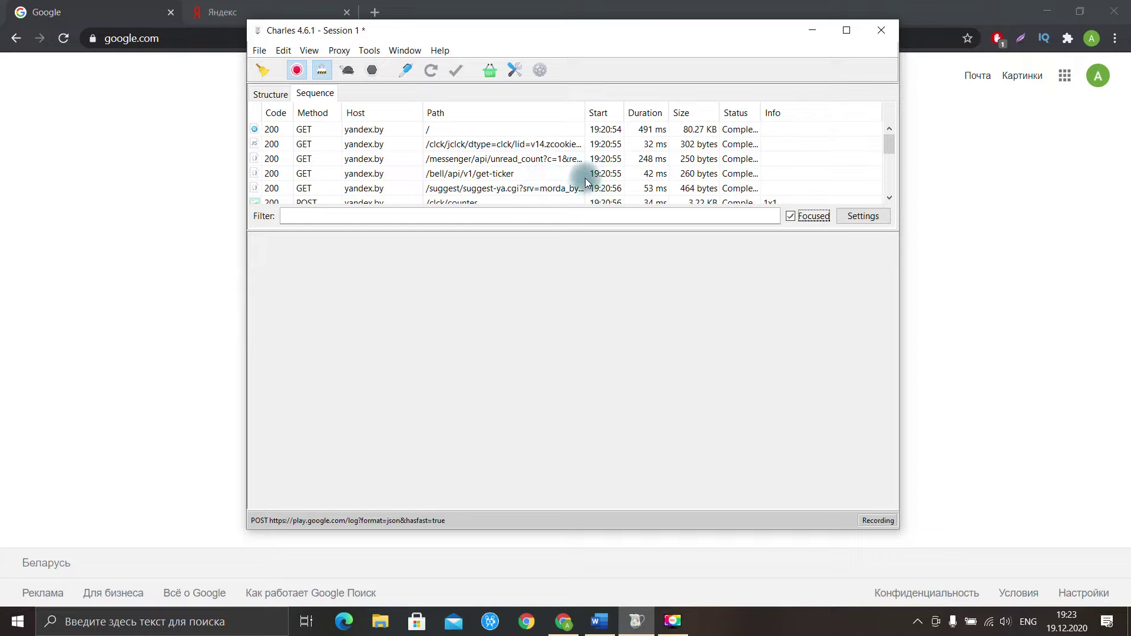
Examine the overview of the root yandex.by GET request and the other focused requests, ending back in the structure view
click(359, 133)
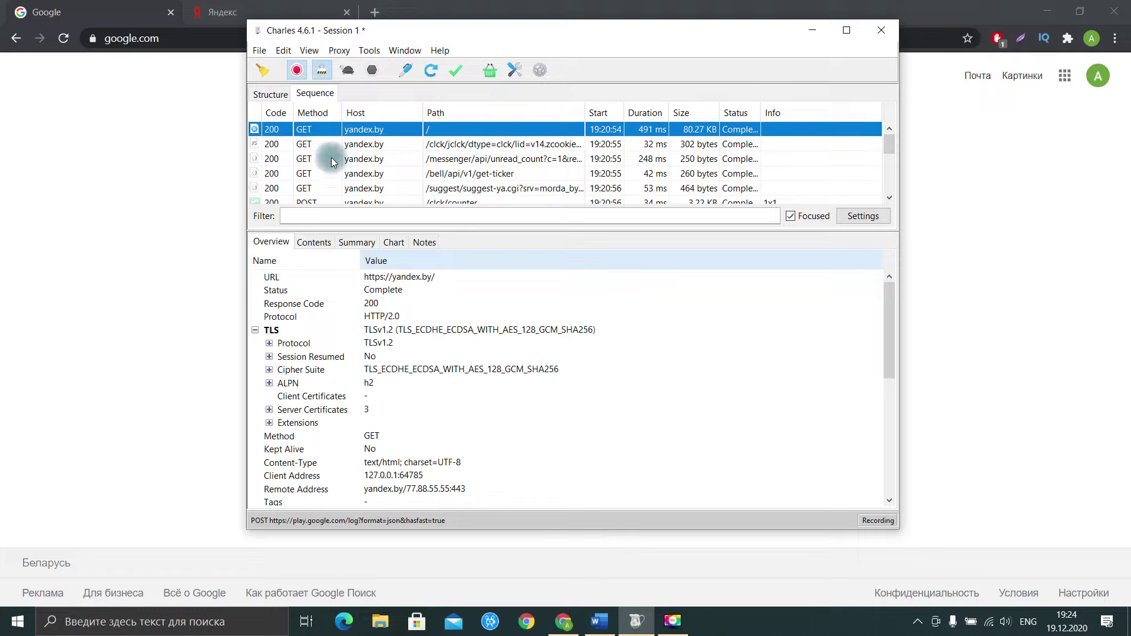
scroll(323, 157, down, 1)
scroll(328, 182, up, 1)
scroll(324, 191, down, 3)
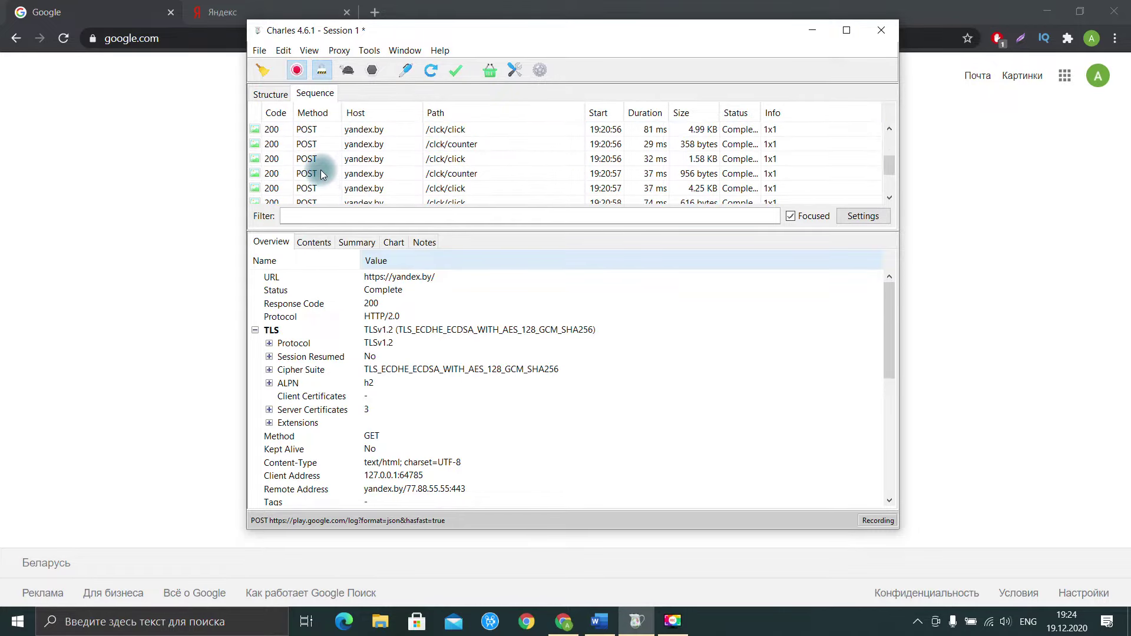
scroll(323, 177, up, 5)
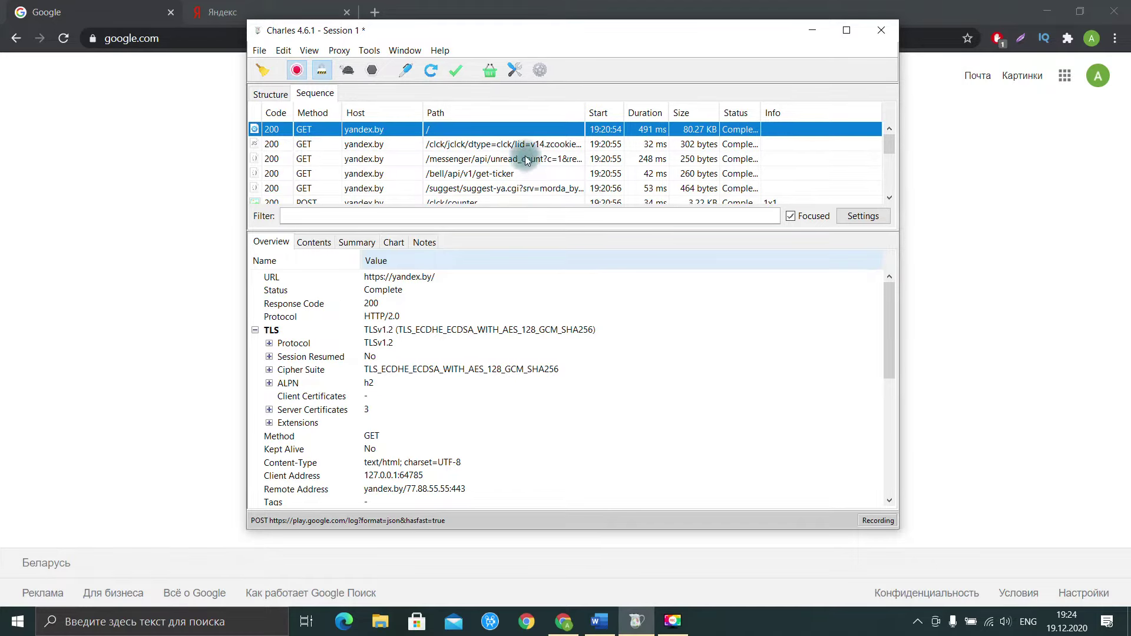
scroll(553, 158, down, 5)
scroll(553, 168, up, 5)
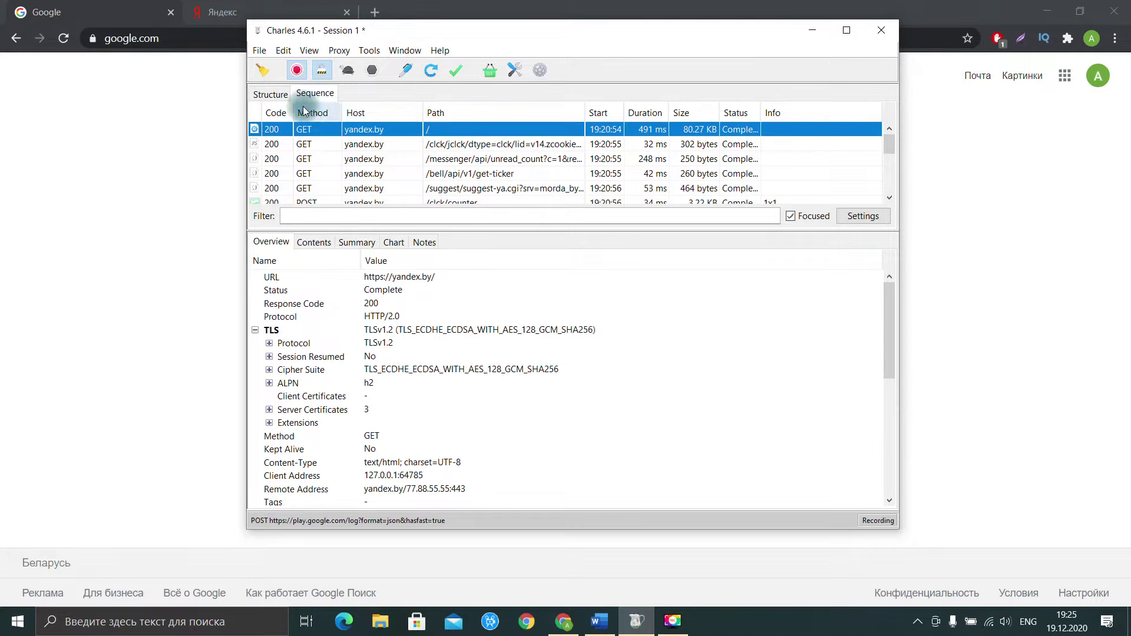
click(264, 94)
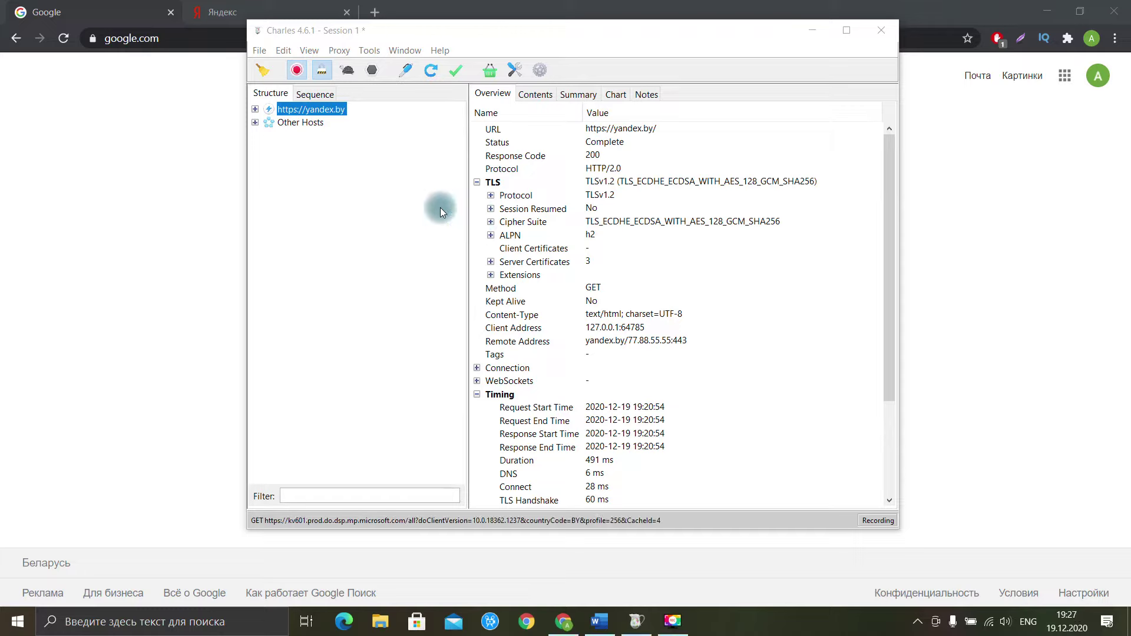
Close the Yandex tab in Chrome and return to Charles
click(317, 5)
click(88, 12)
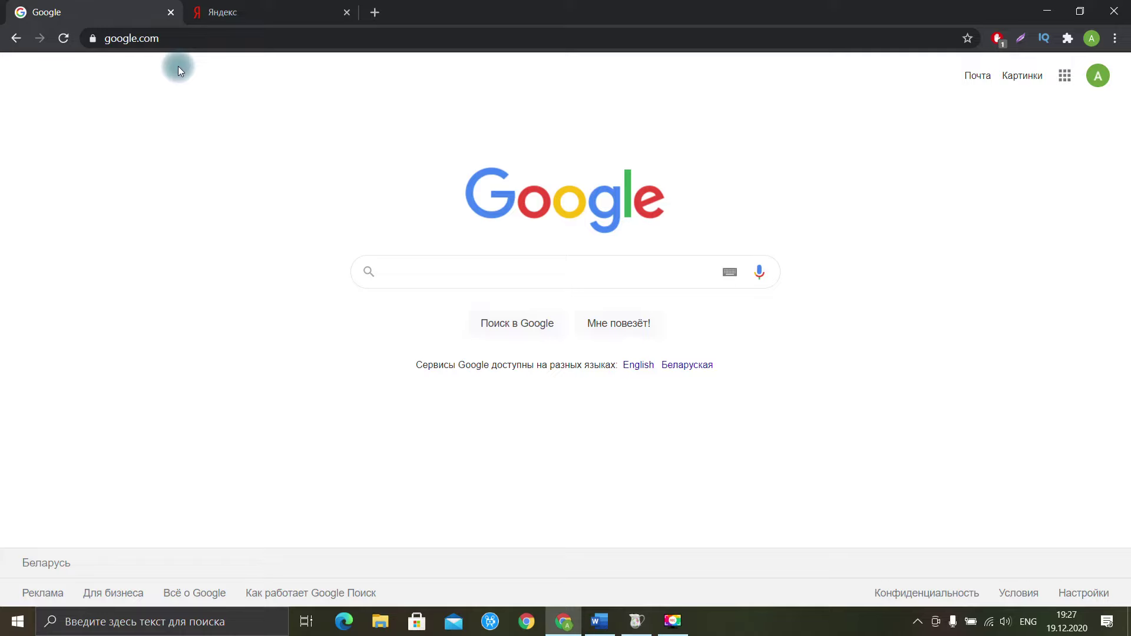
click(218, 12)
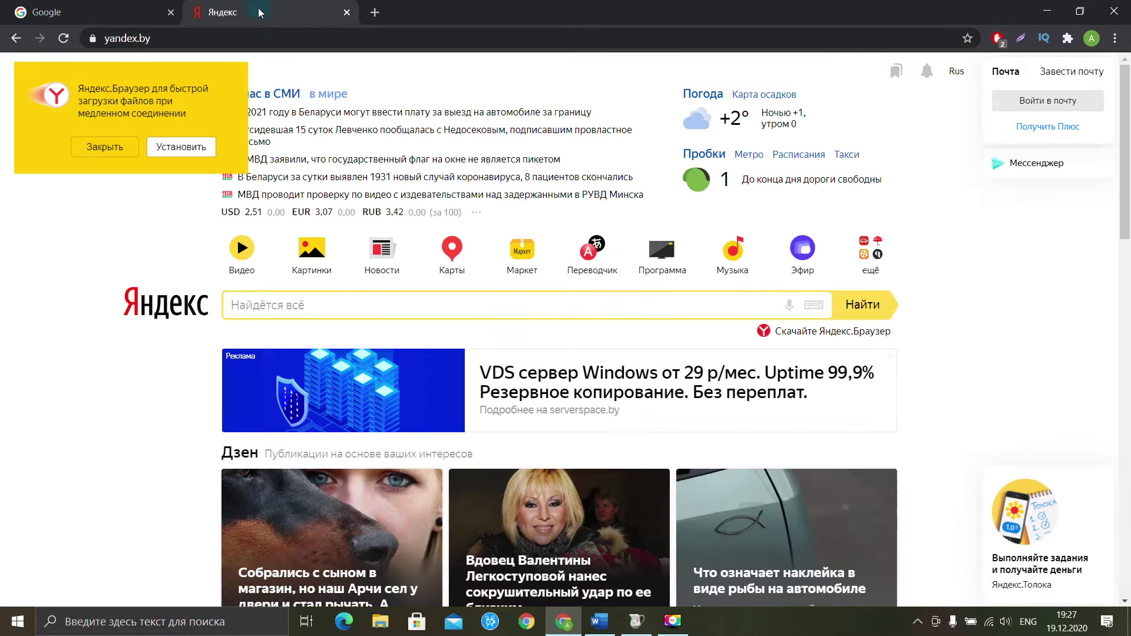
click(347, 12)
key(alt+Tab)
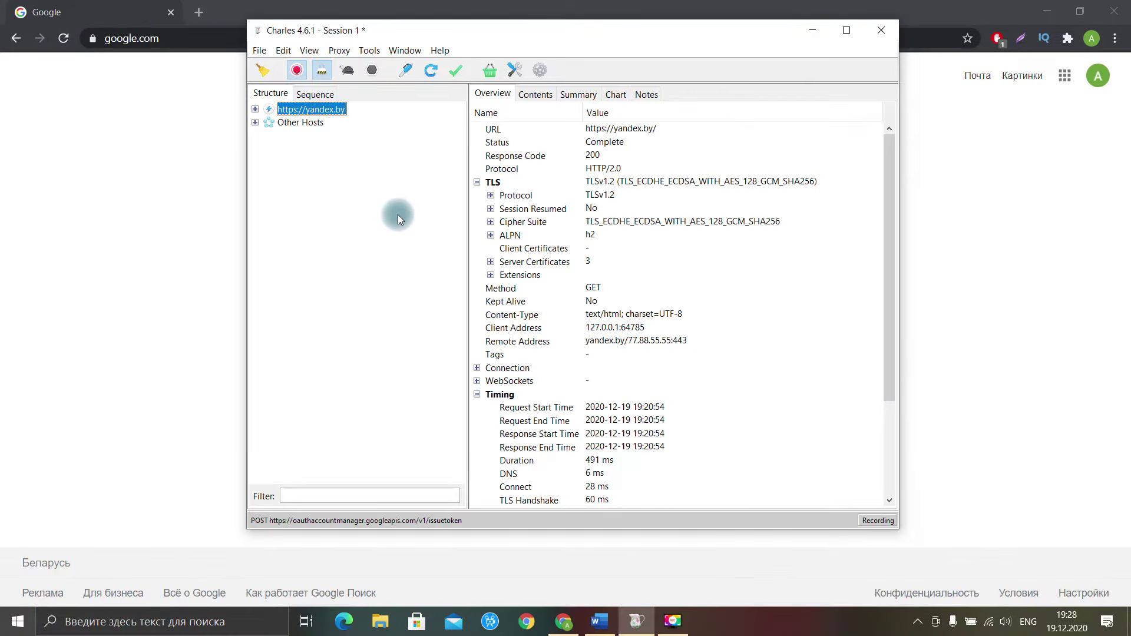
click(373, 49)
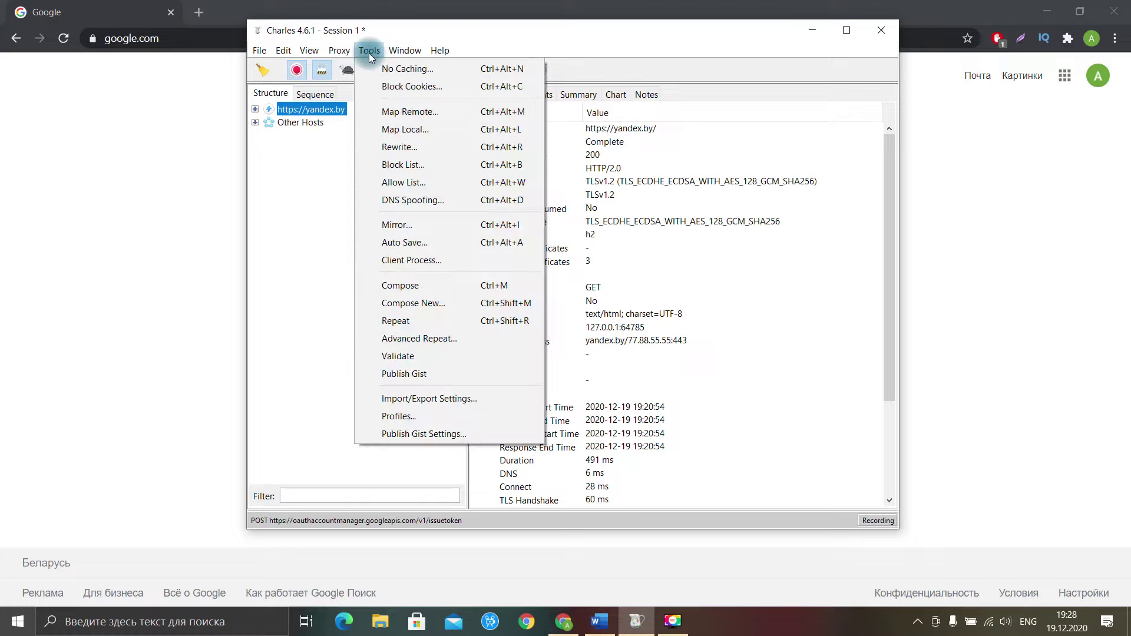
click(405, 110)
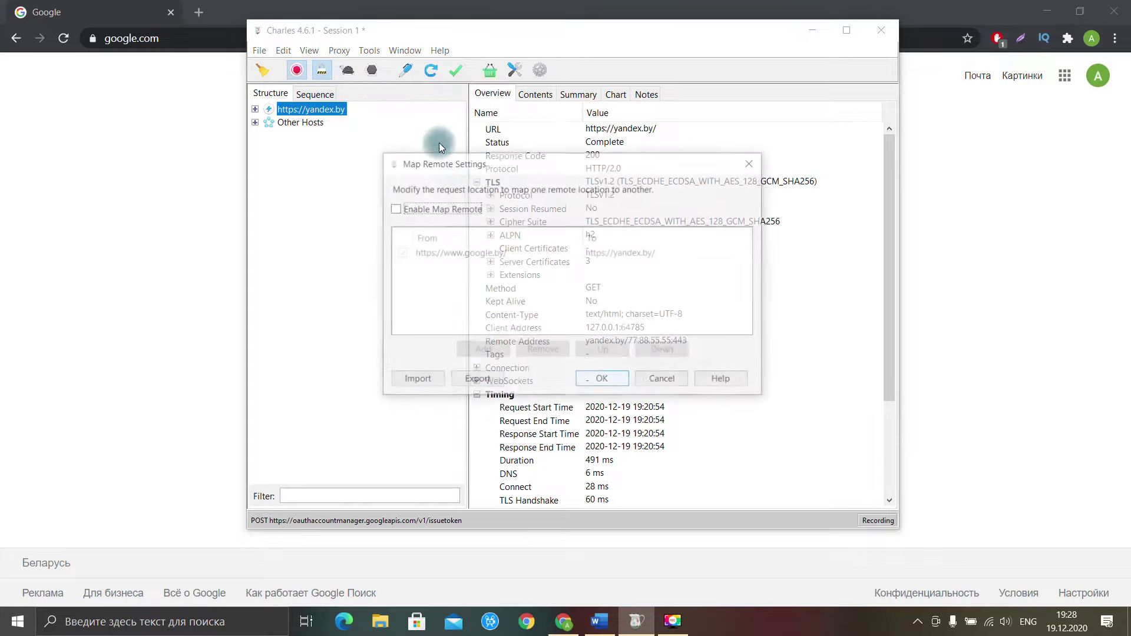
click(392, 208)
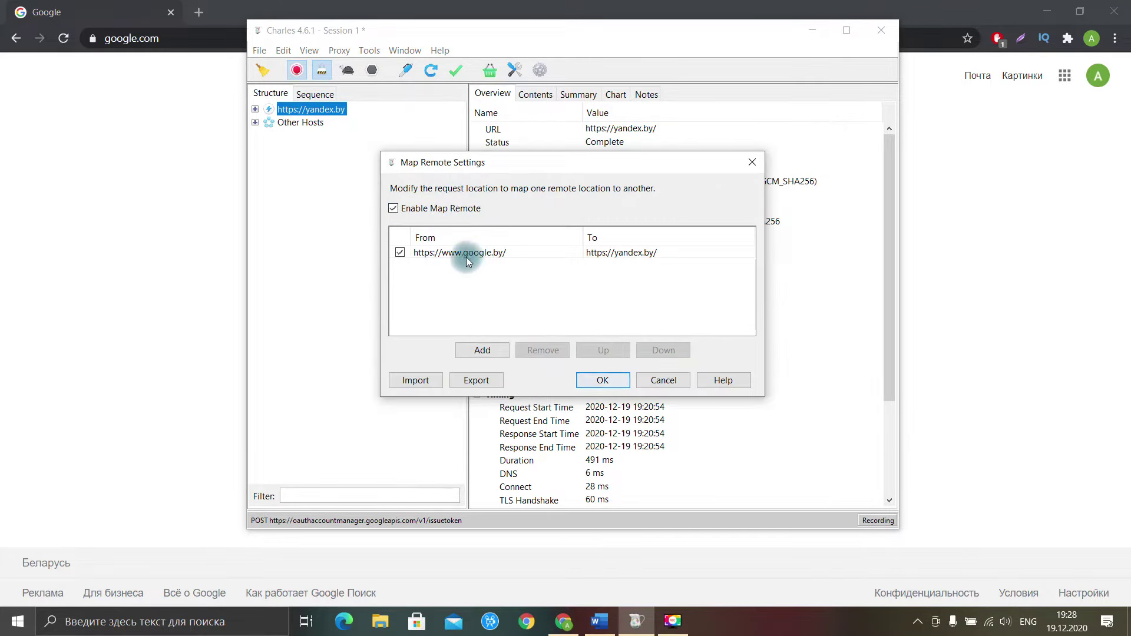
click(480, 252)
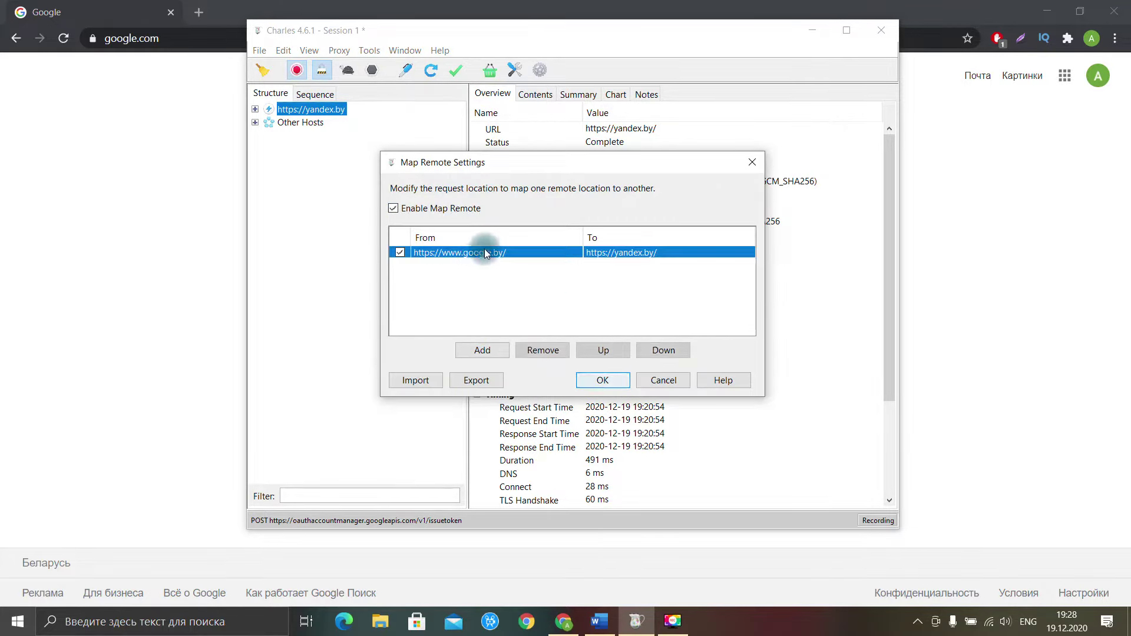
click(543, 350)
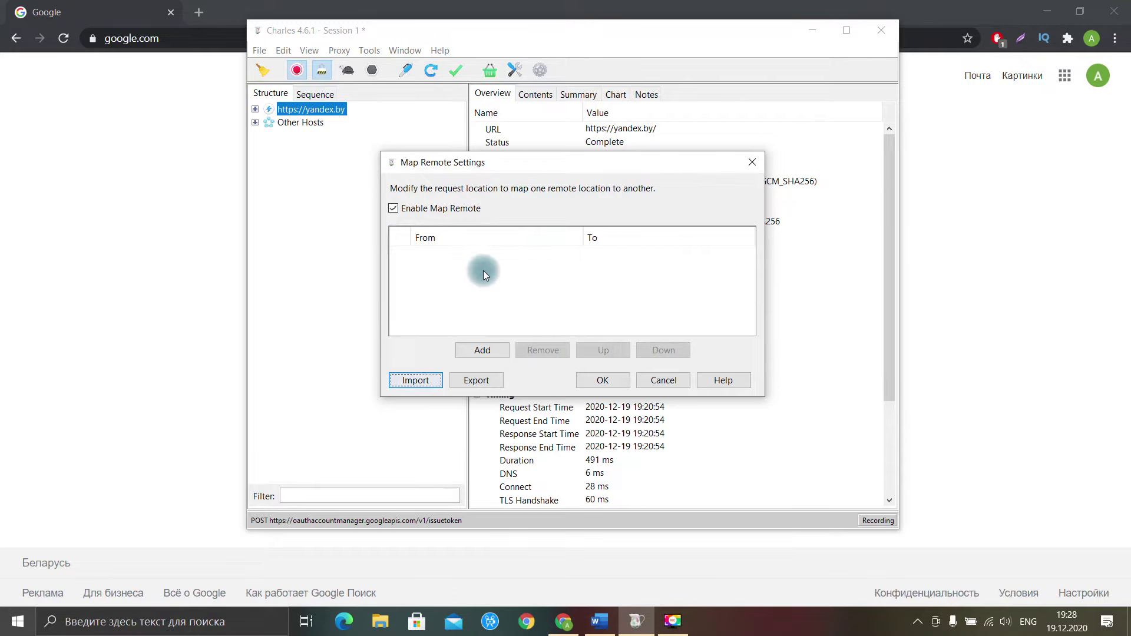
click(479, 347)
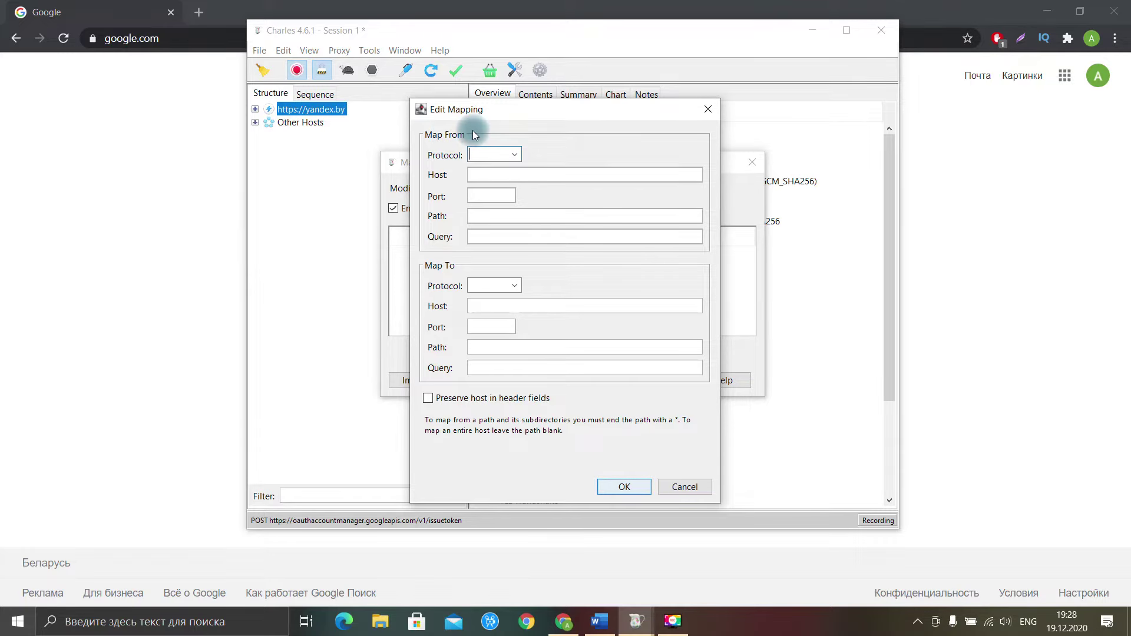
click(224, 12)
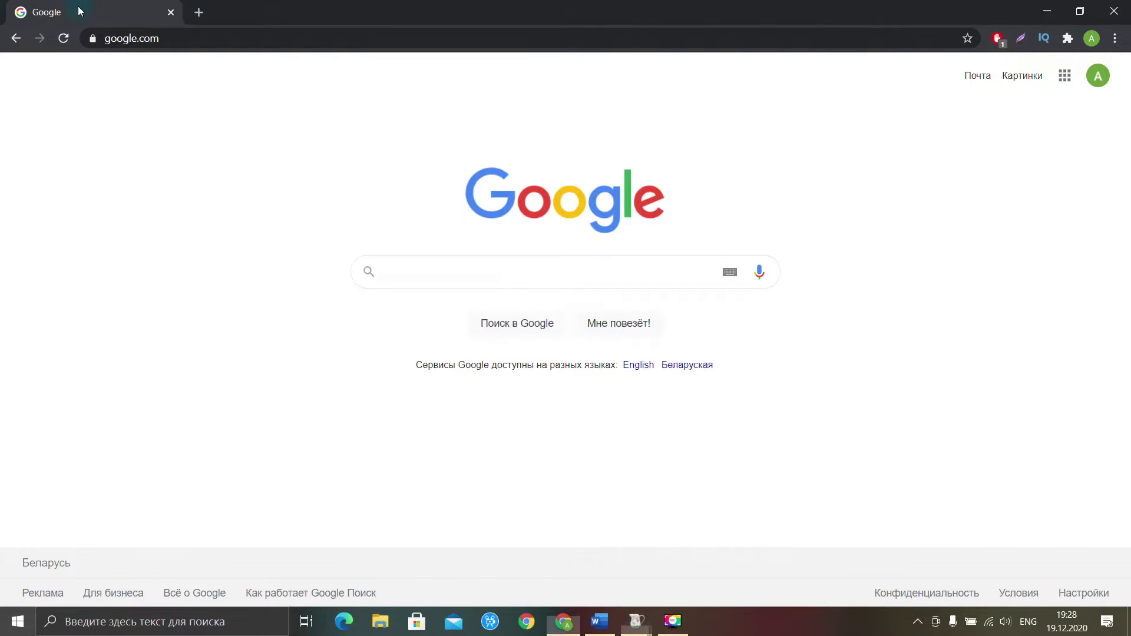
click(231, 36)
key(ctrl+c)
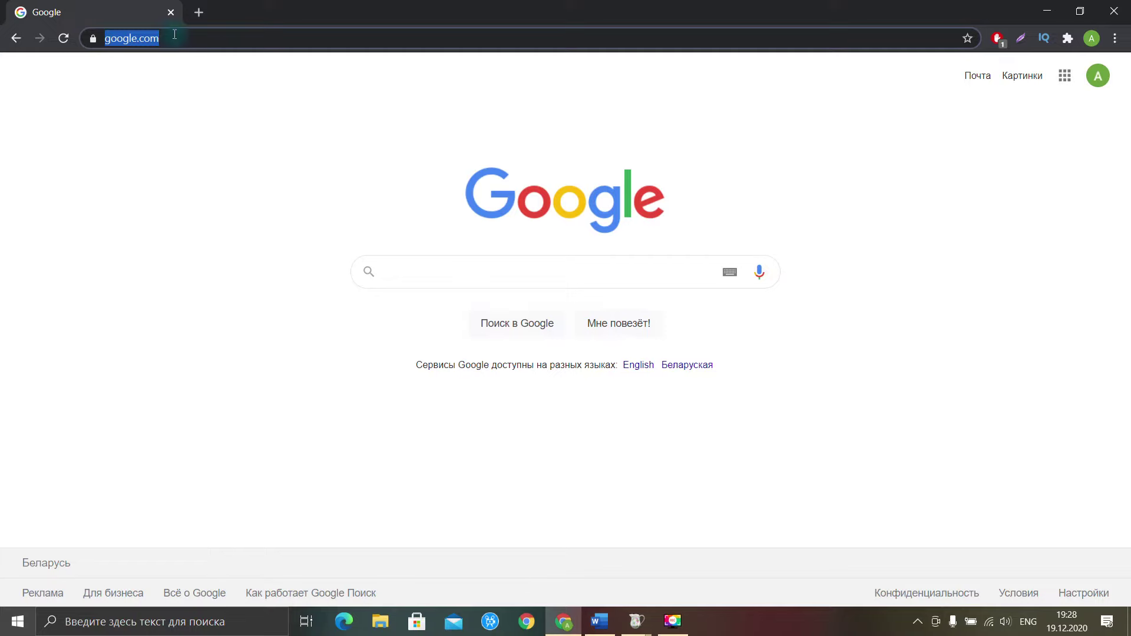
mouse_move(650, 618)
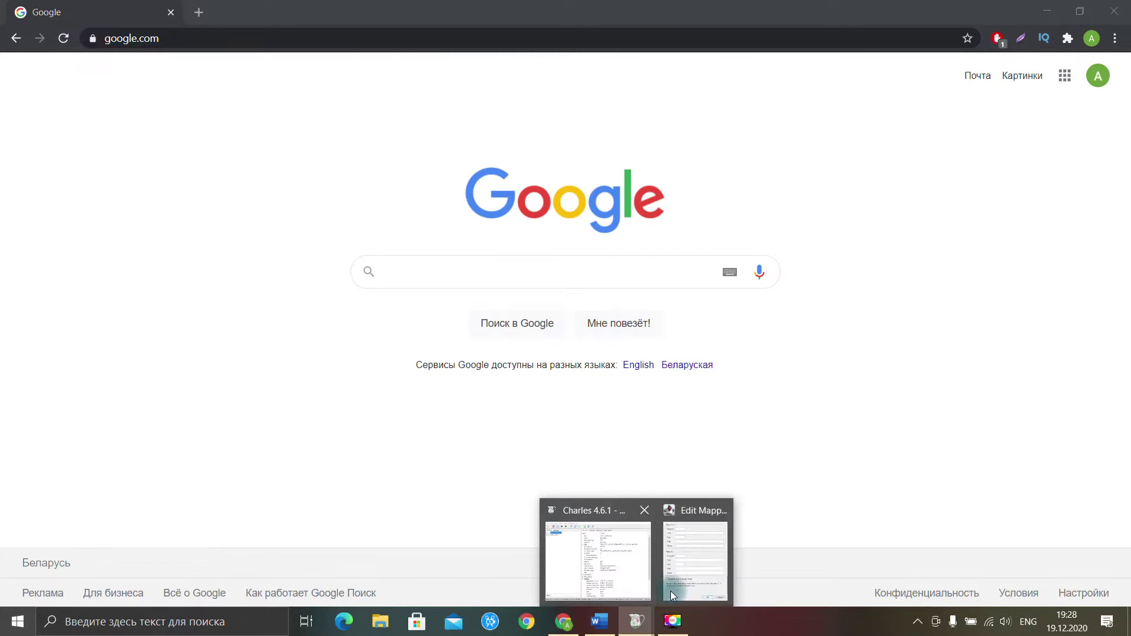
click(695, 577)
click(486, 176)
key(ctrl+v)
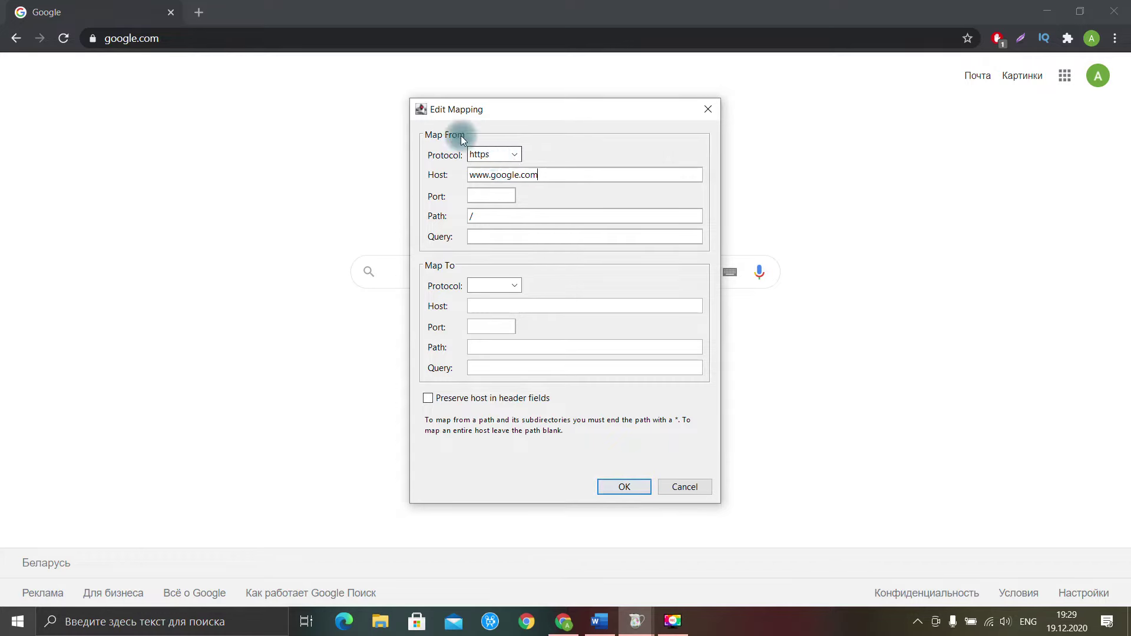
click(545, 177)
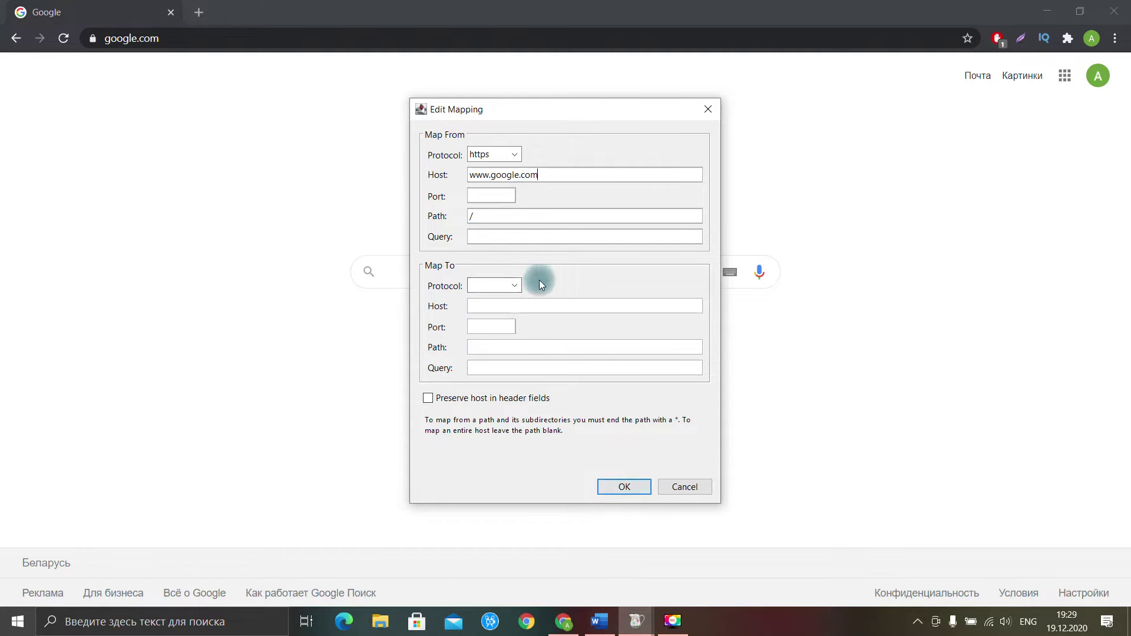
Open yandex.by in a new Chrome tab, copy its address and return to the mapping being edited in Charles
click(199, 12)
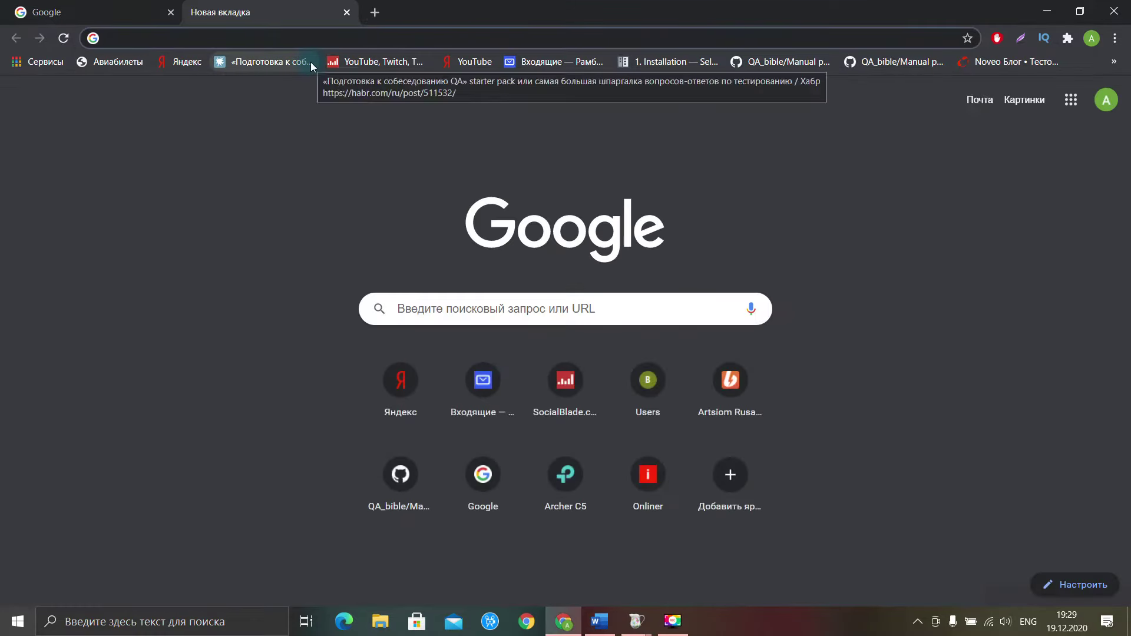
text(yandex.ru)
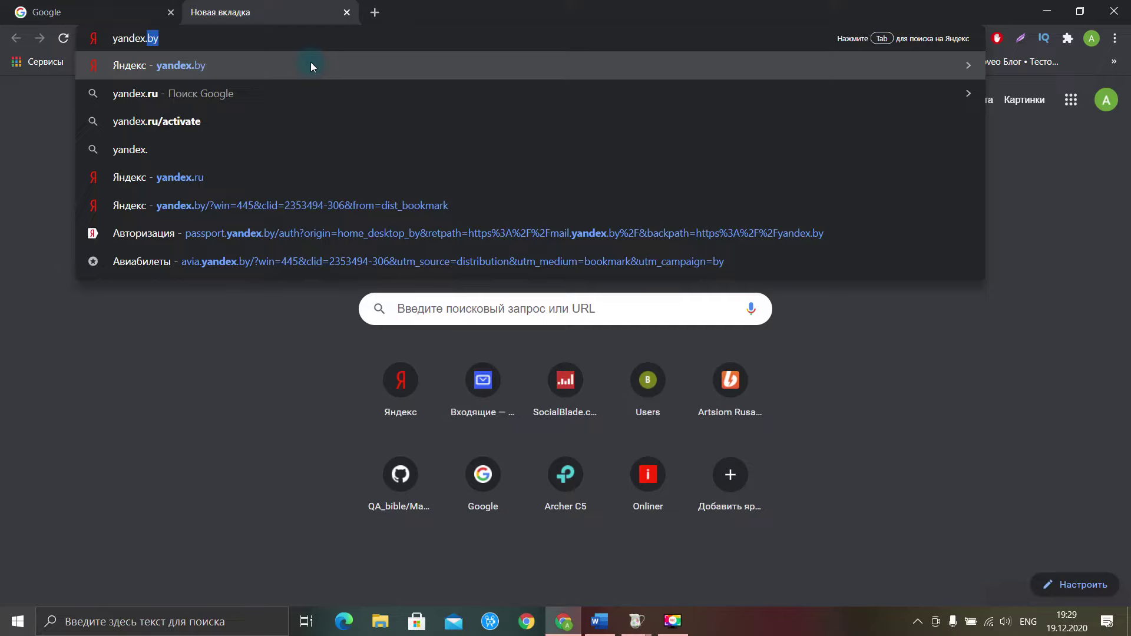
click(311, 66)
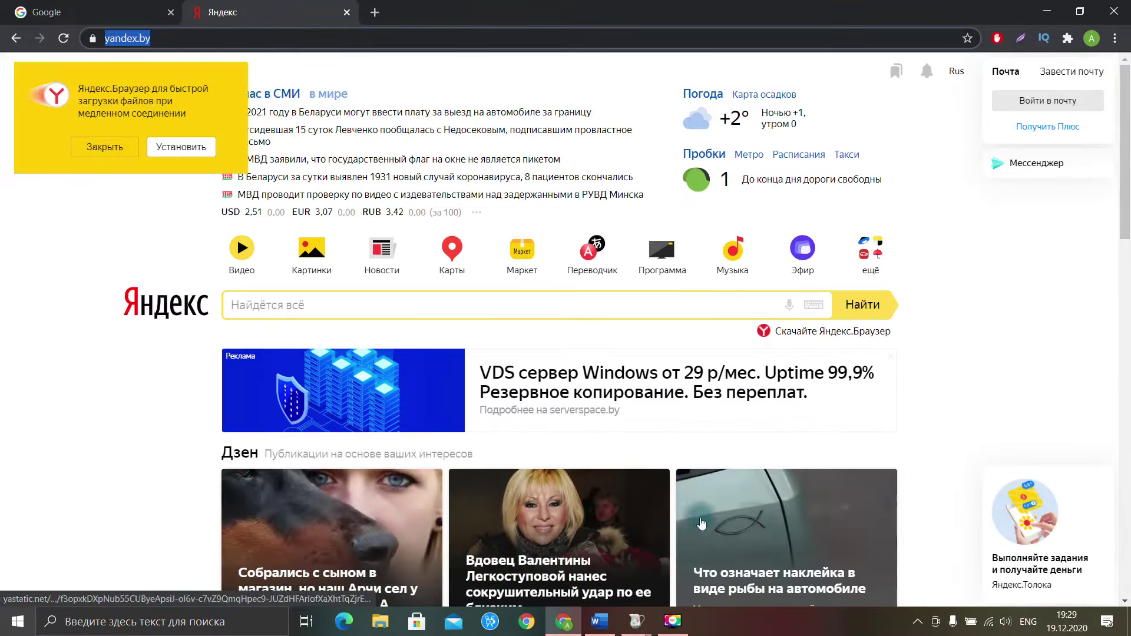
click(736, 547)
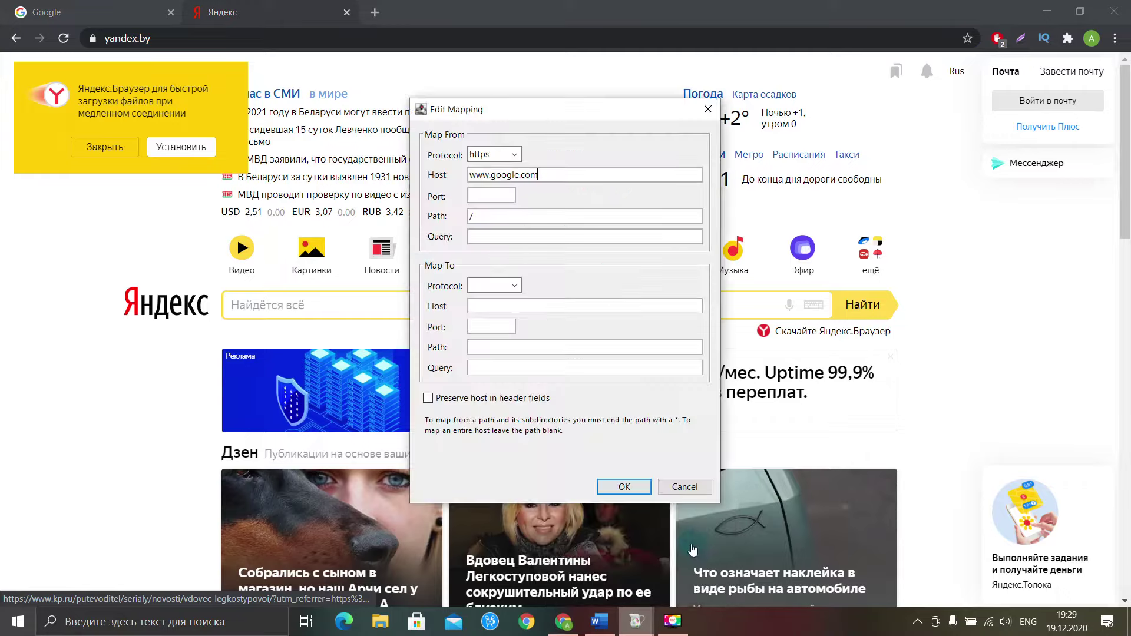
click(507, 306)
text(https://yandex.by/)
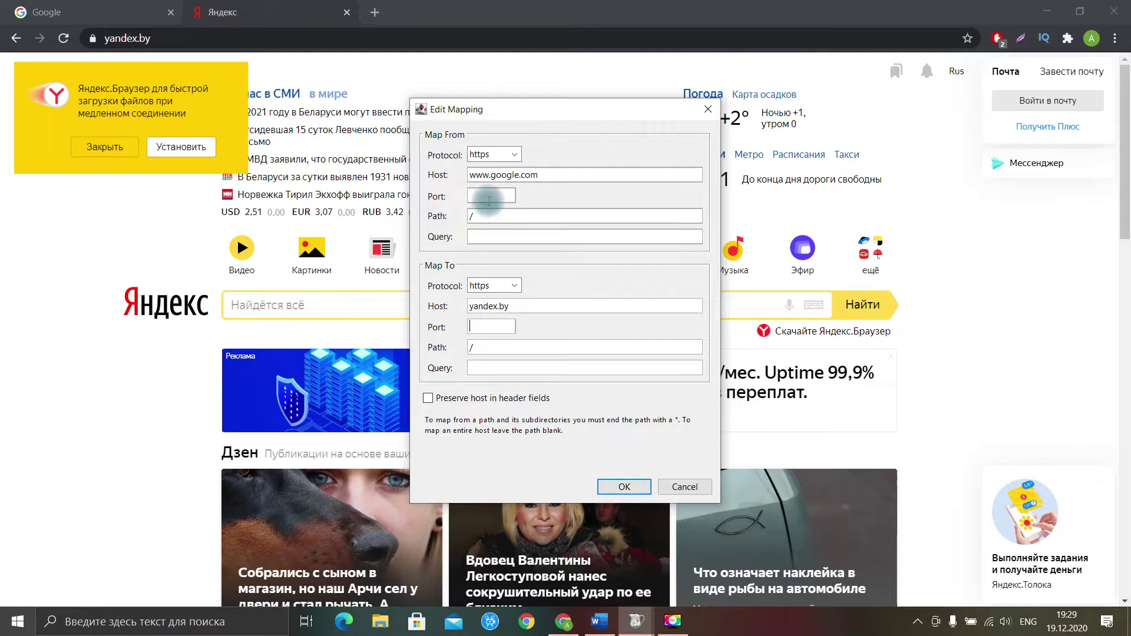
click(623, 486)
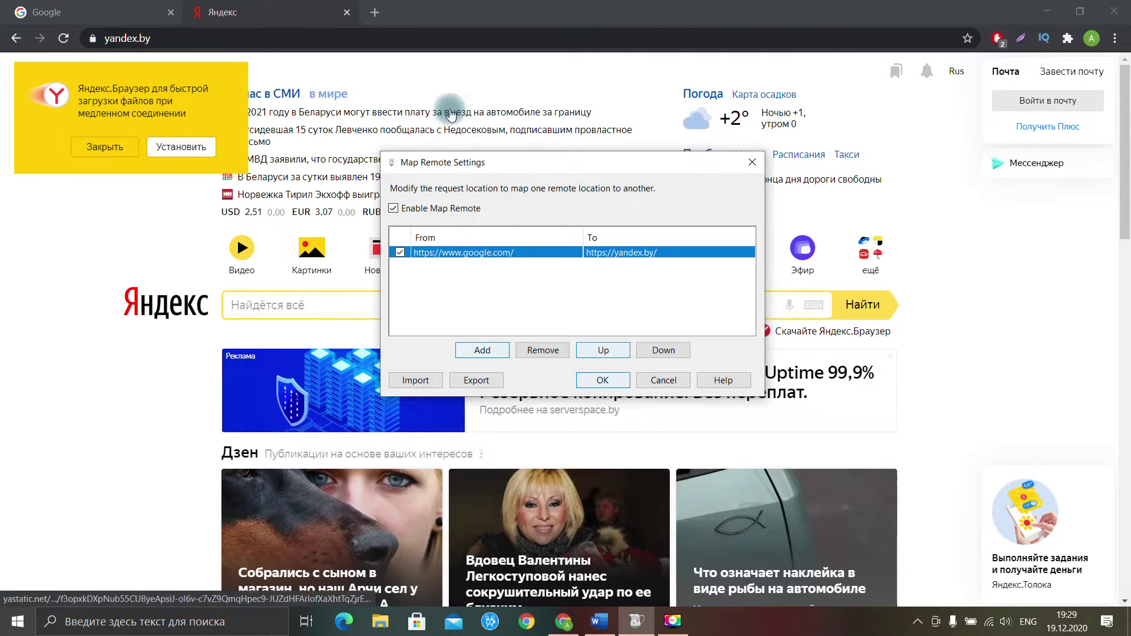
click(602, 382)
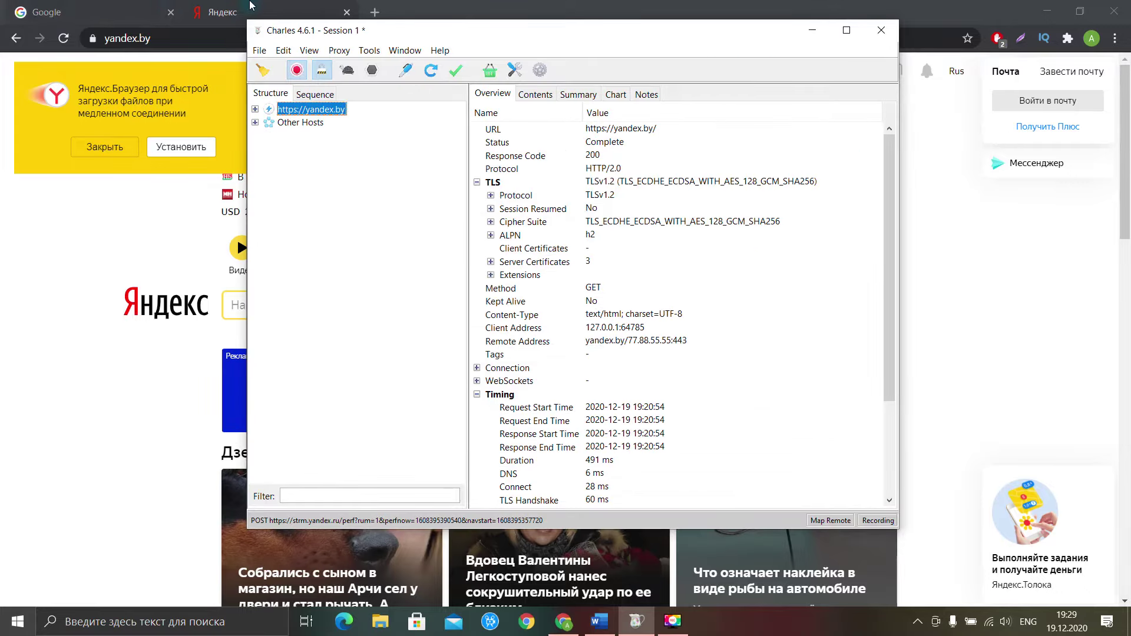
click(316, 5)
click(347, 12)
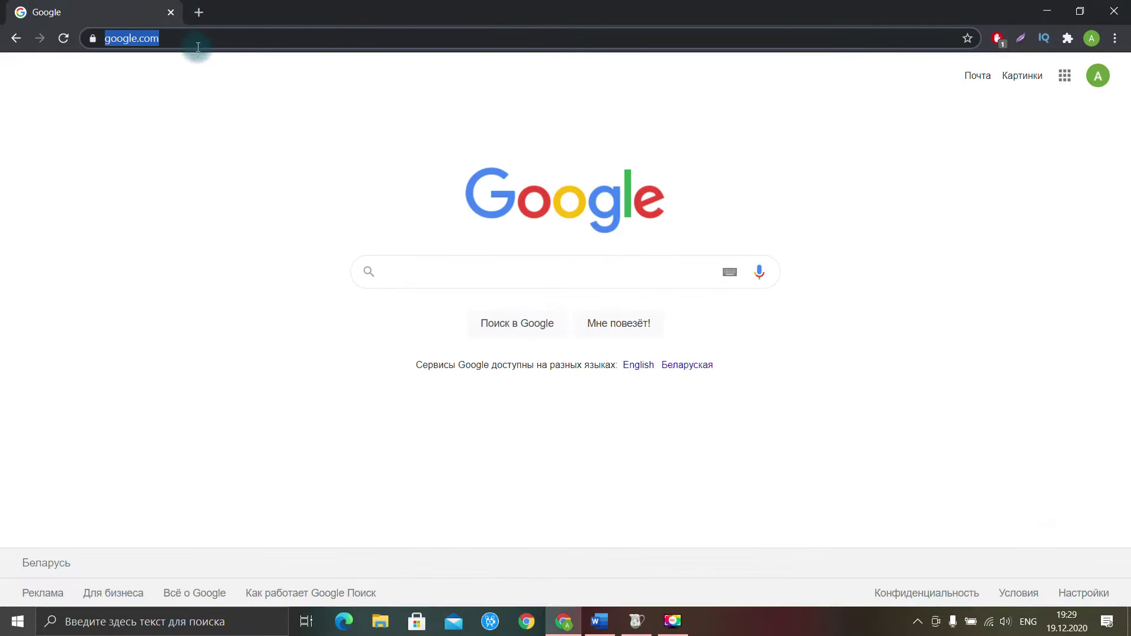
click(200, 40)
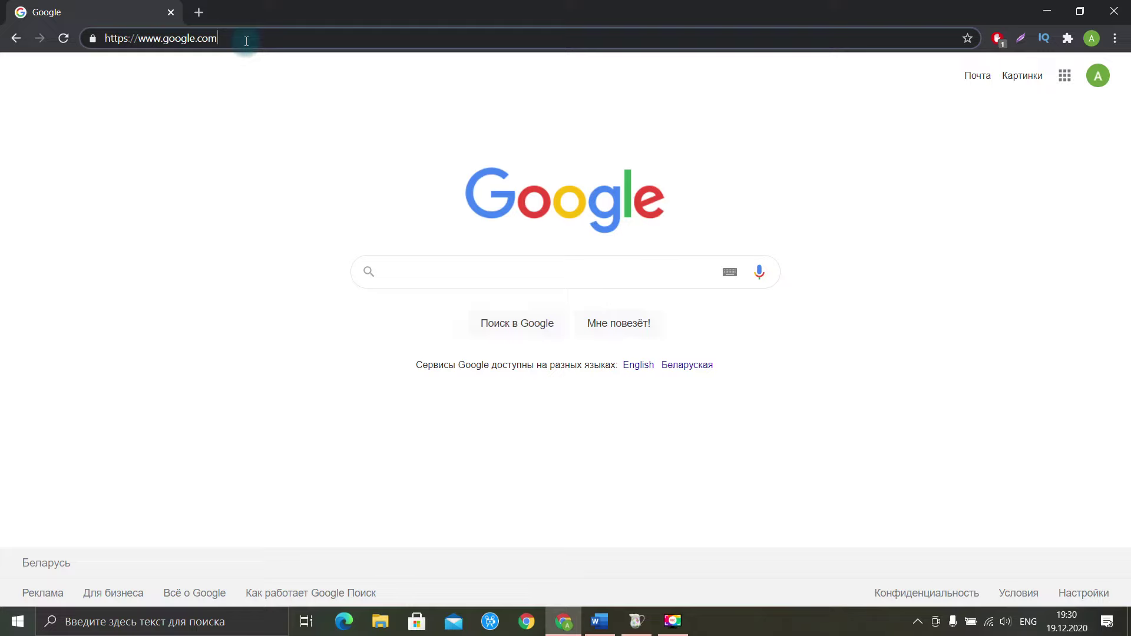
key(Return)
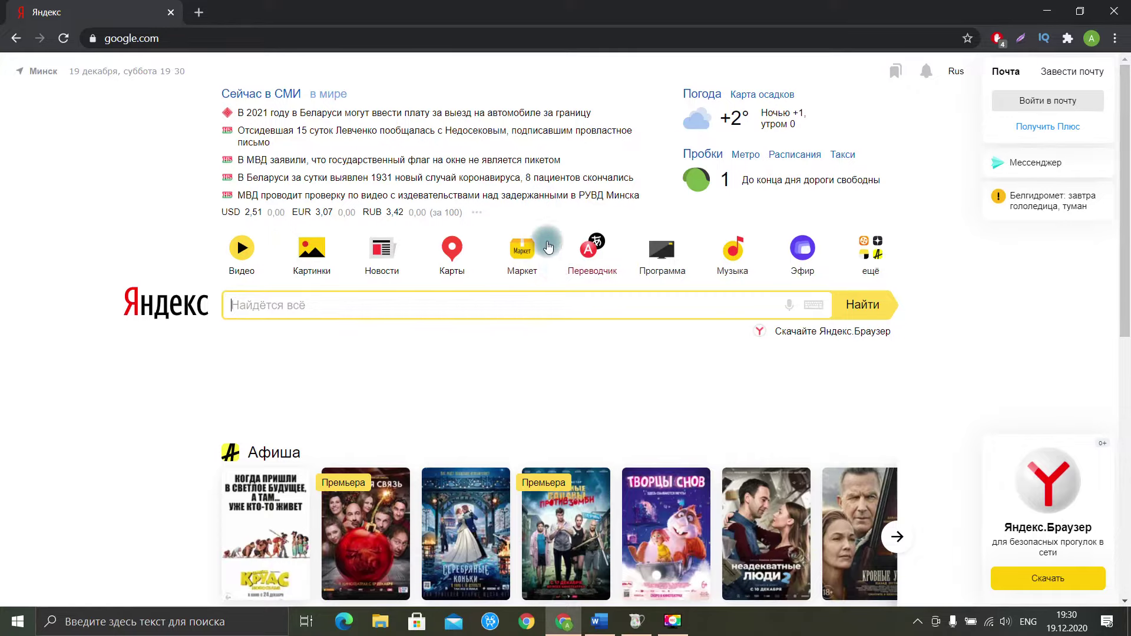
scroll(545, 245, down, 1)
key(alt+Tab)
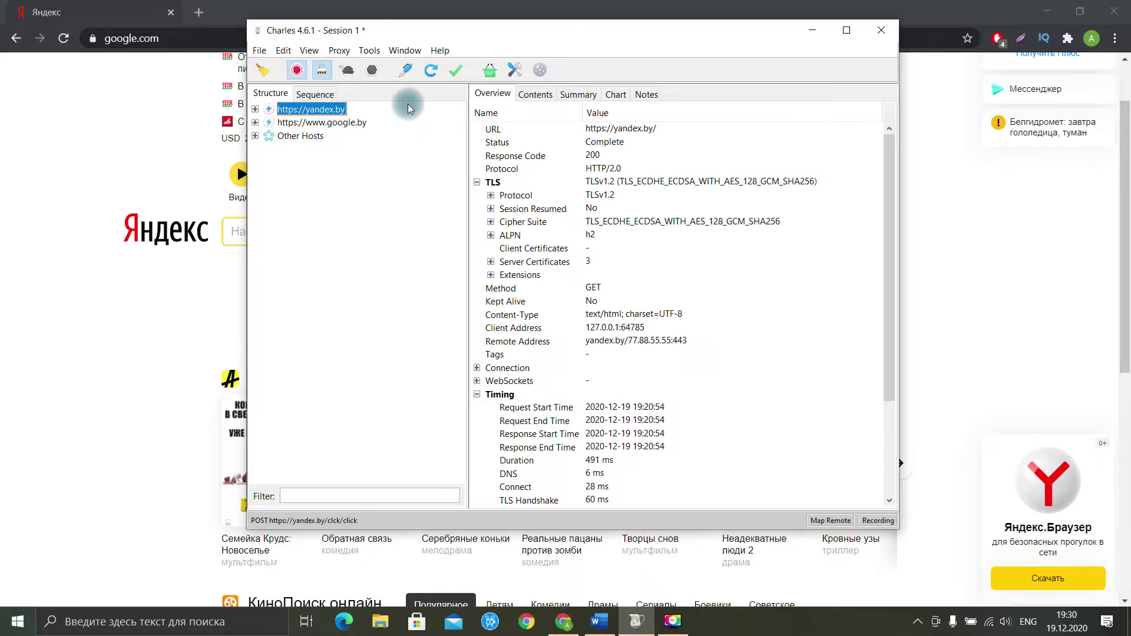
Disable Map Remote while keeping the google.com mapping in the list, and save the settings
click(371, 52)
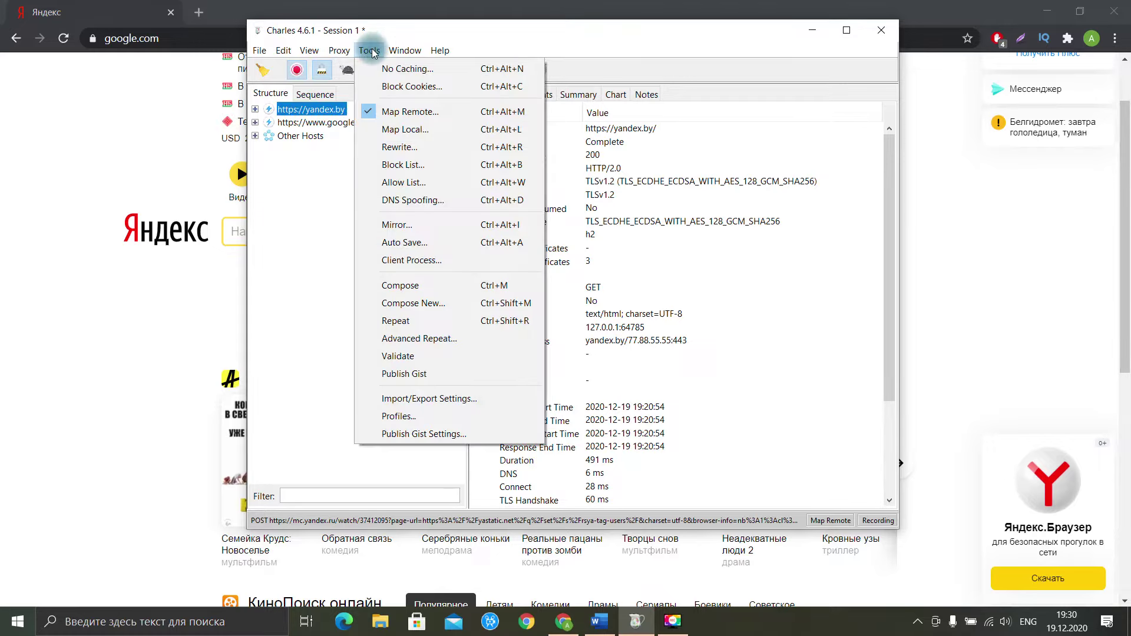
click(423, 111)
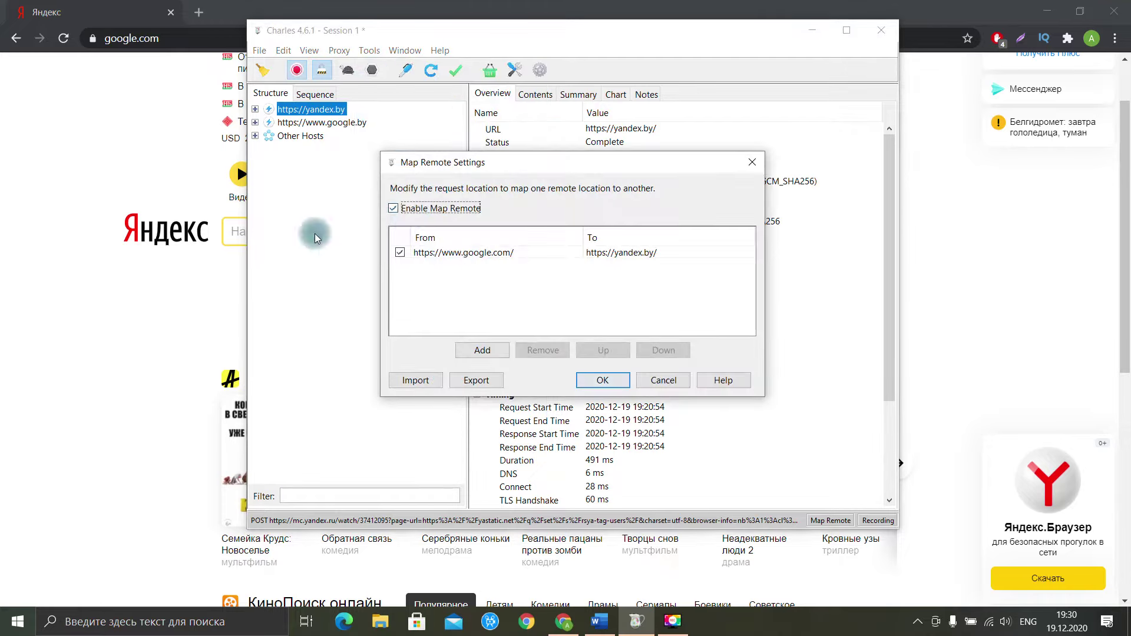
click(394, 208)
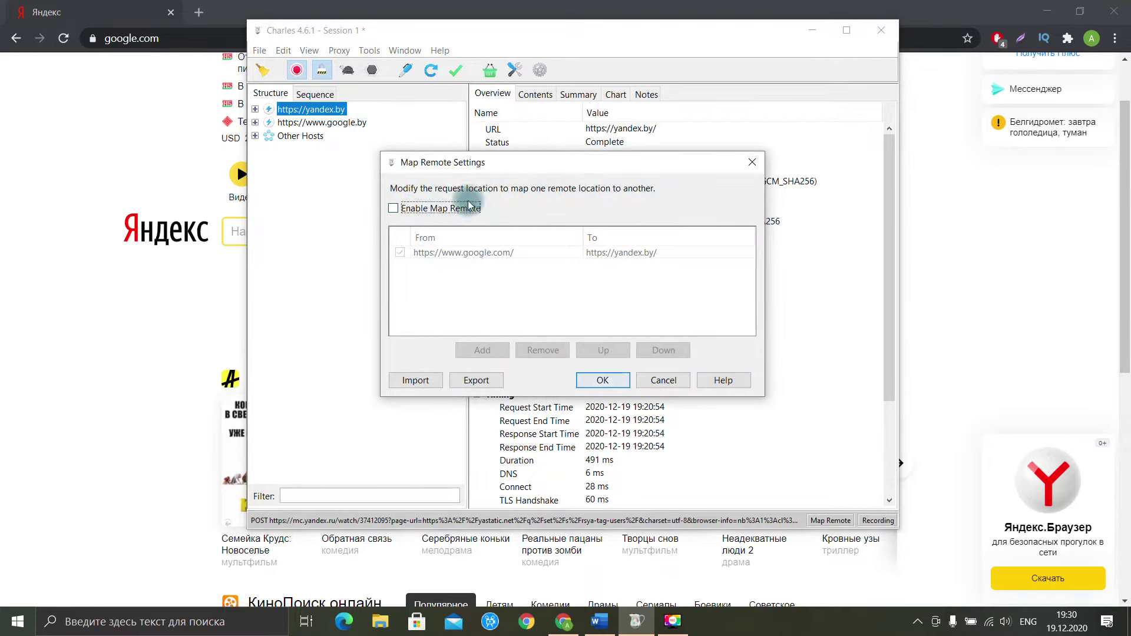
click(601, 382)
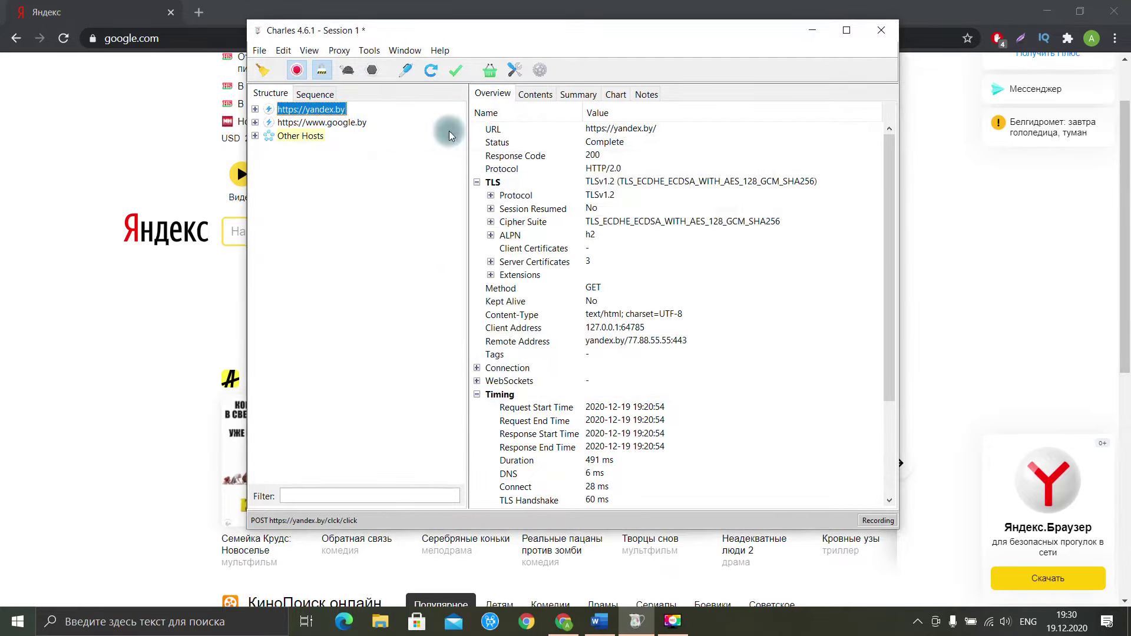
Enable Rewrite in the Rewrite settings and add a rewrite set named Test1
click(367, 51)
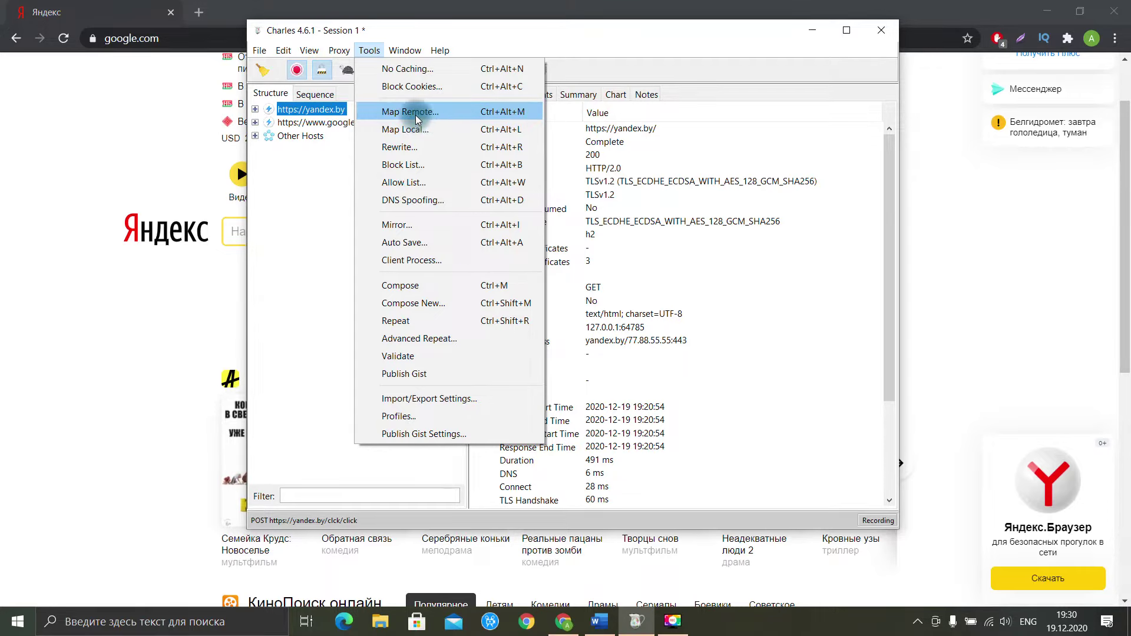
click(396, 149)
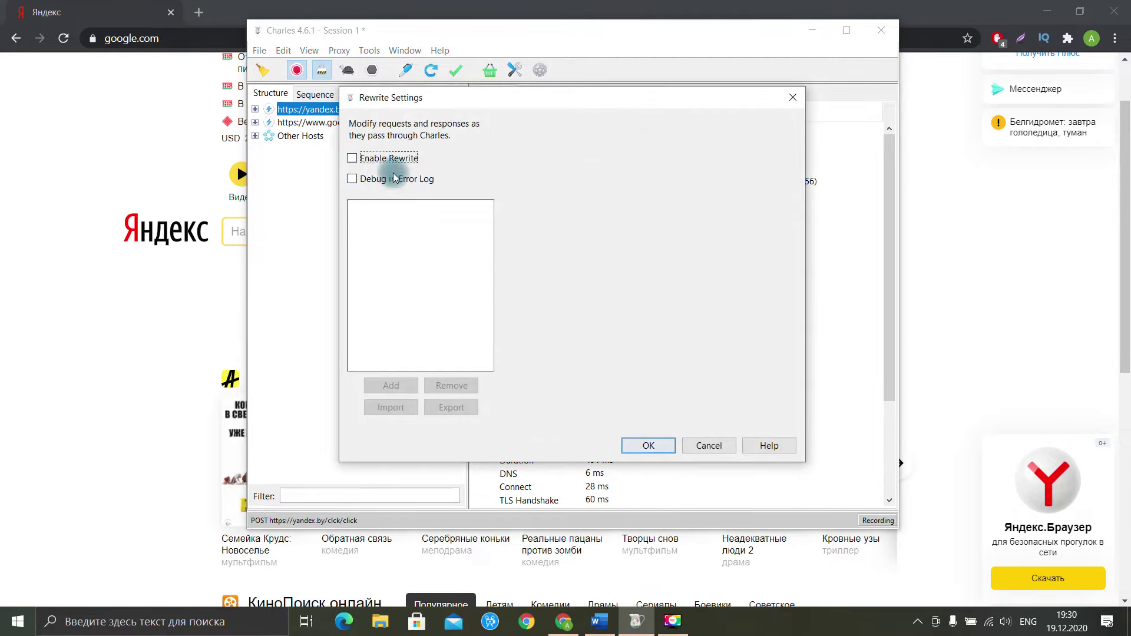
click(362, 155)
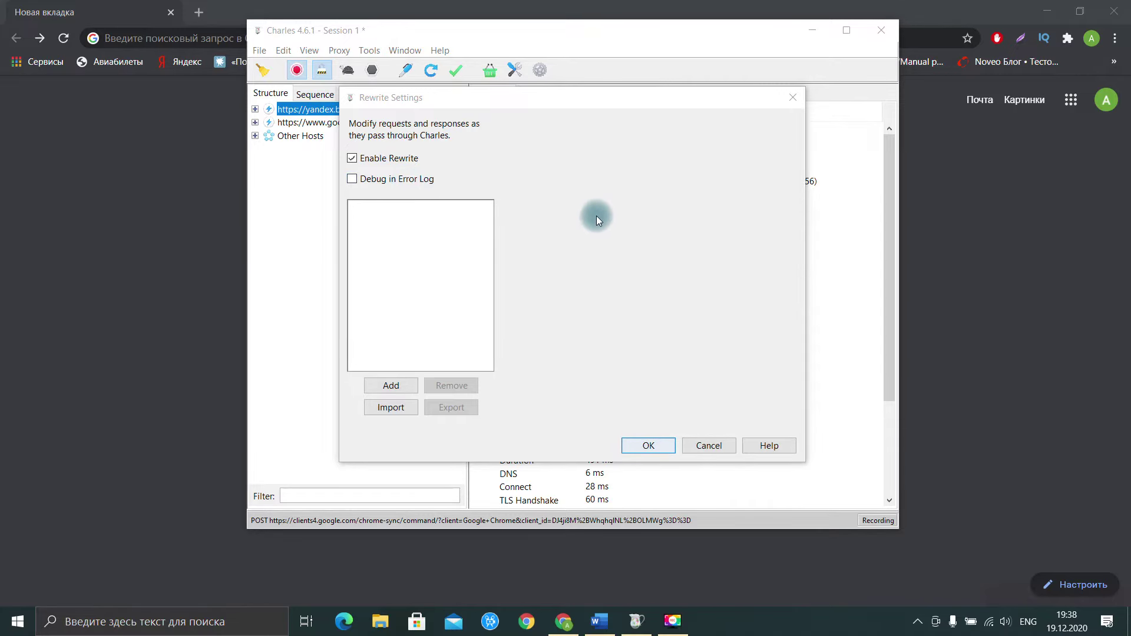
click(398, 386)
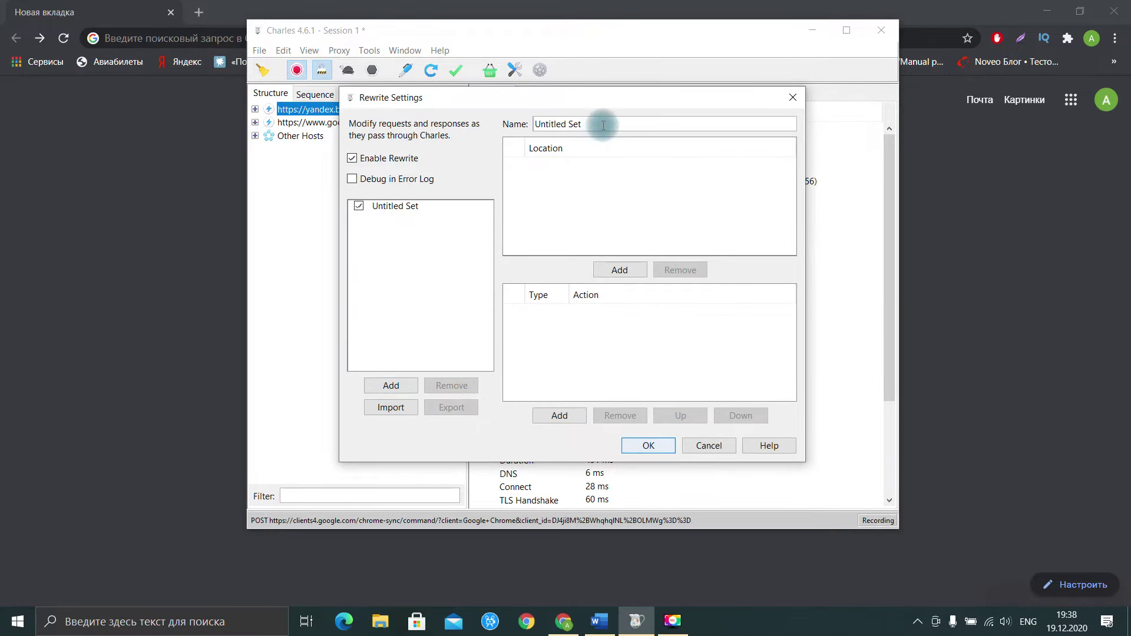
drag(597, 124, 518, 122)
text(Test1)
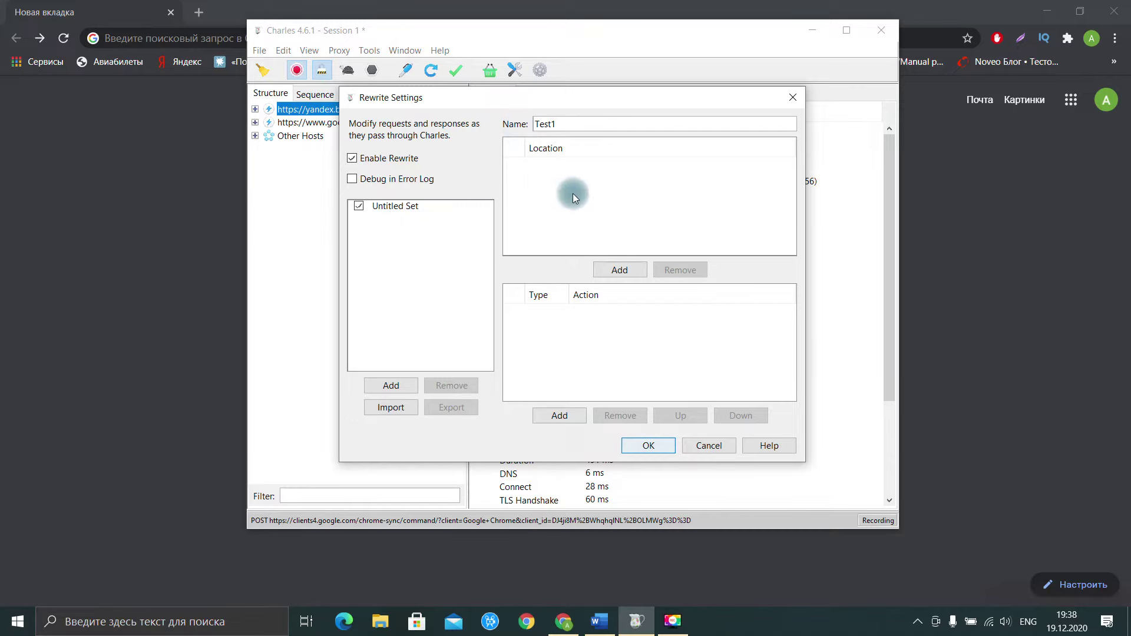
click(630, 270)
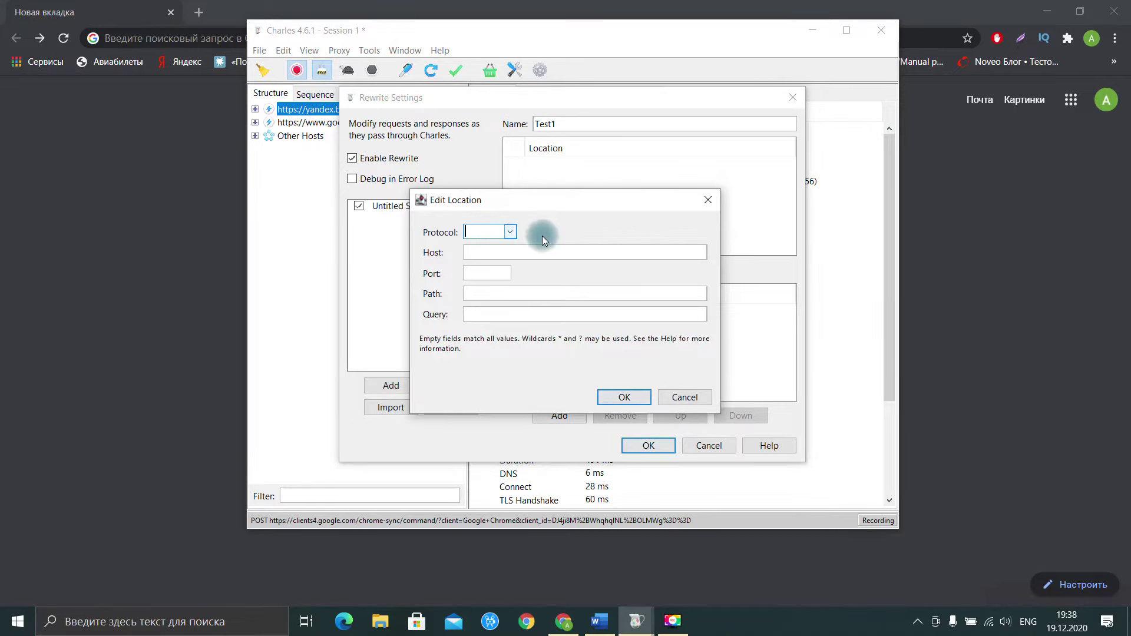
click(510, 233)
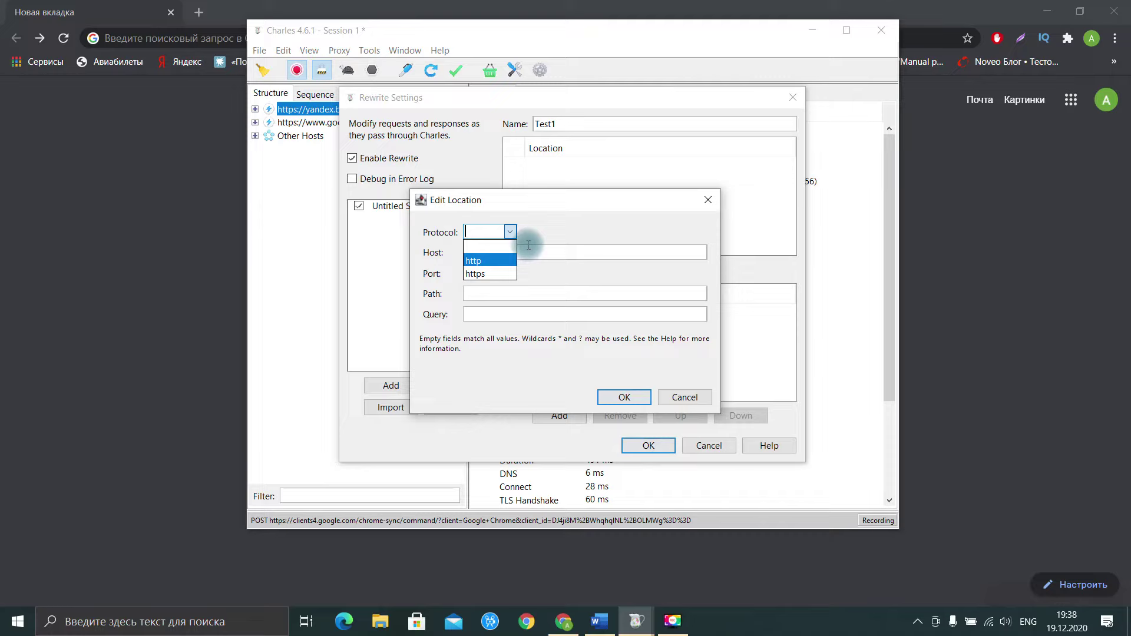
click(144, 37)
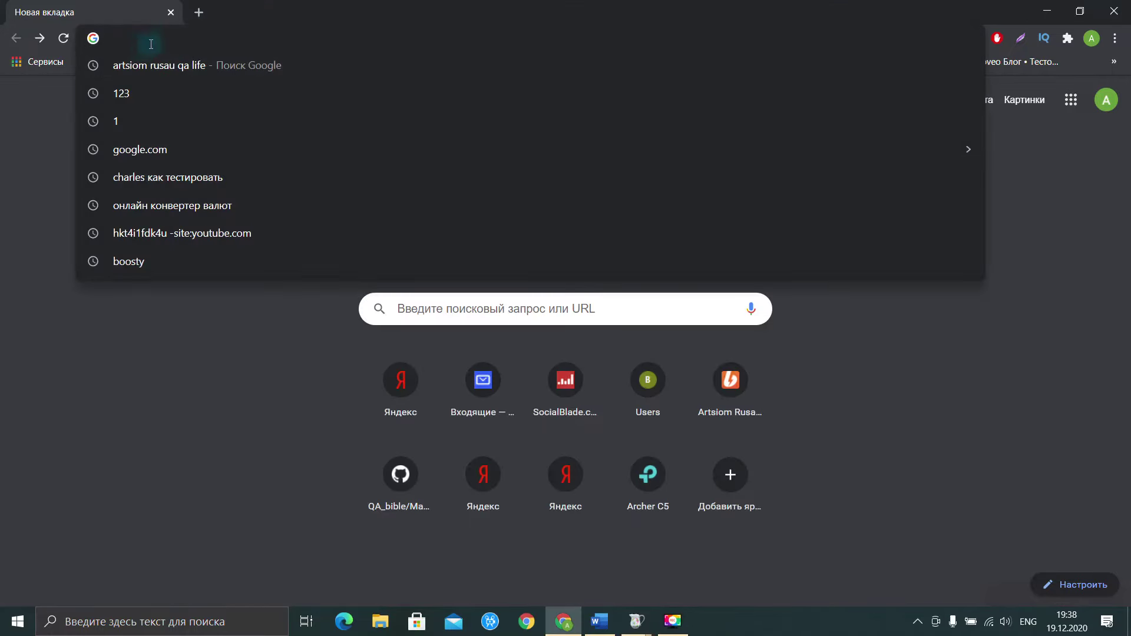
click(149, 151)
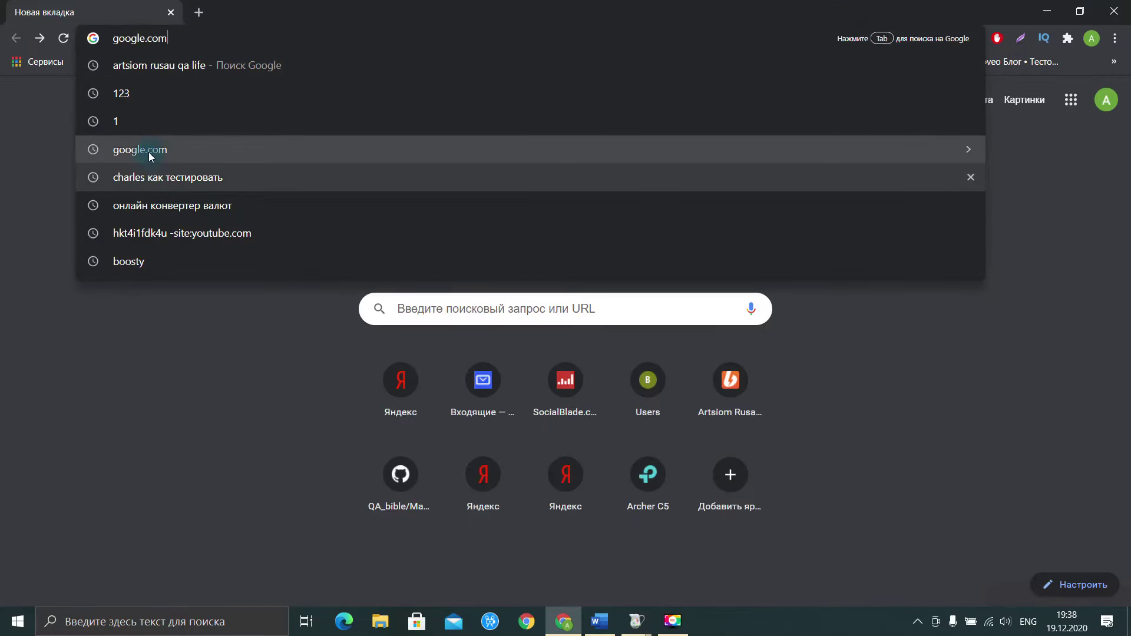
click(175, 184)
click(344, 37)
key(ctrl+c)
mouse_move(637, 621)
click(697, 541)
click(480, 252)
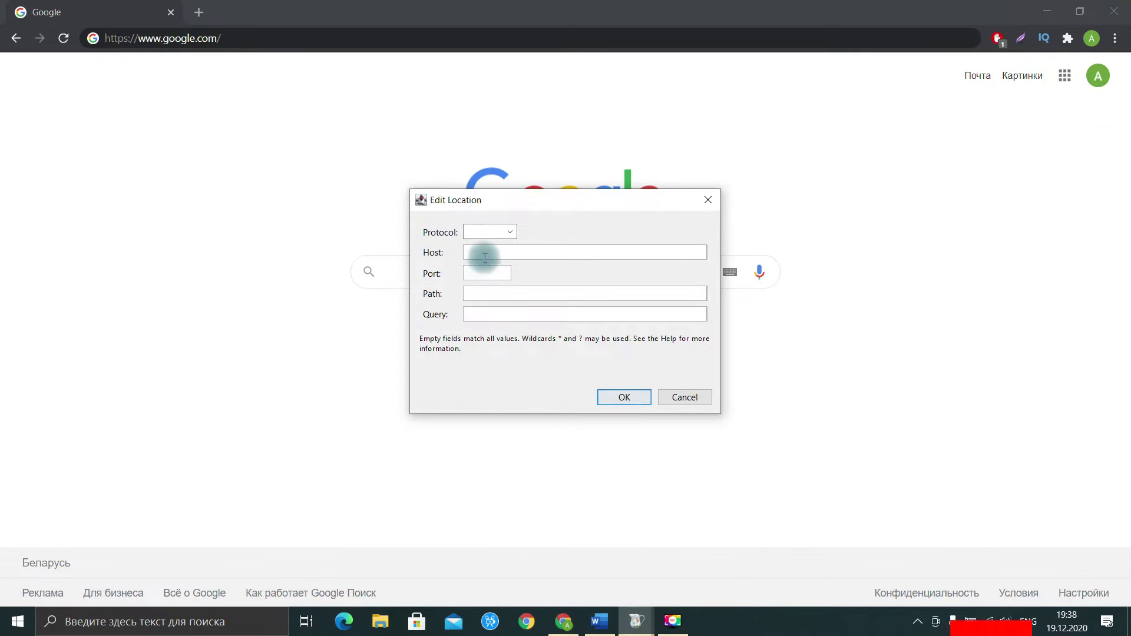
key(ctrl+v)
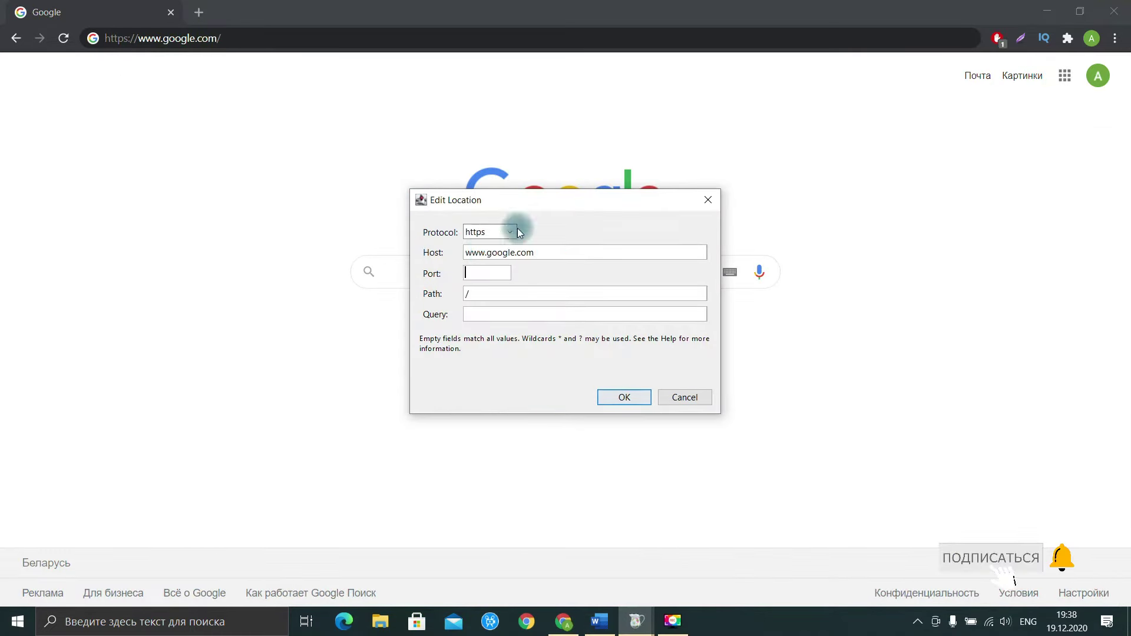
click(640, 396)
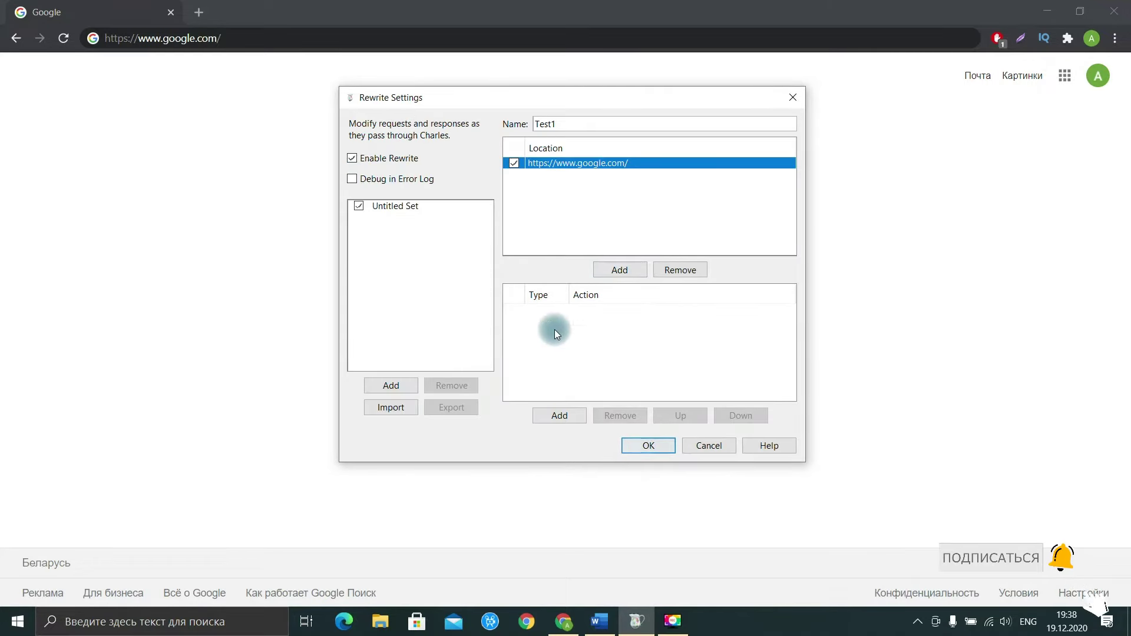
click(560, 416)
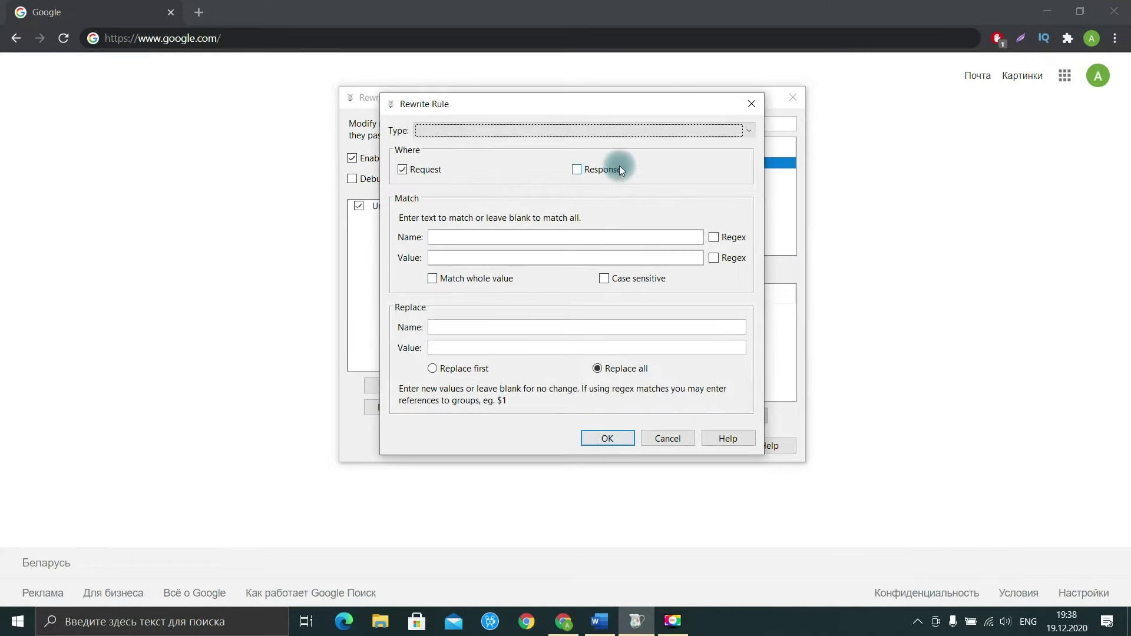
click(749, 130)
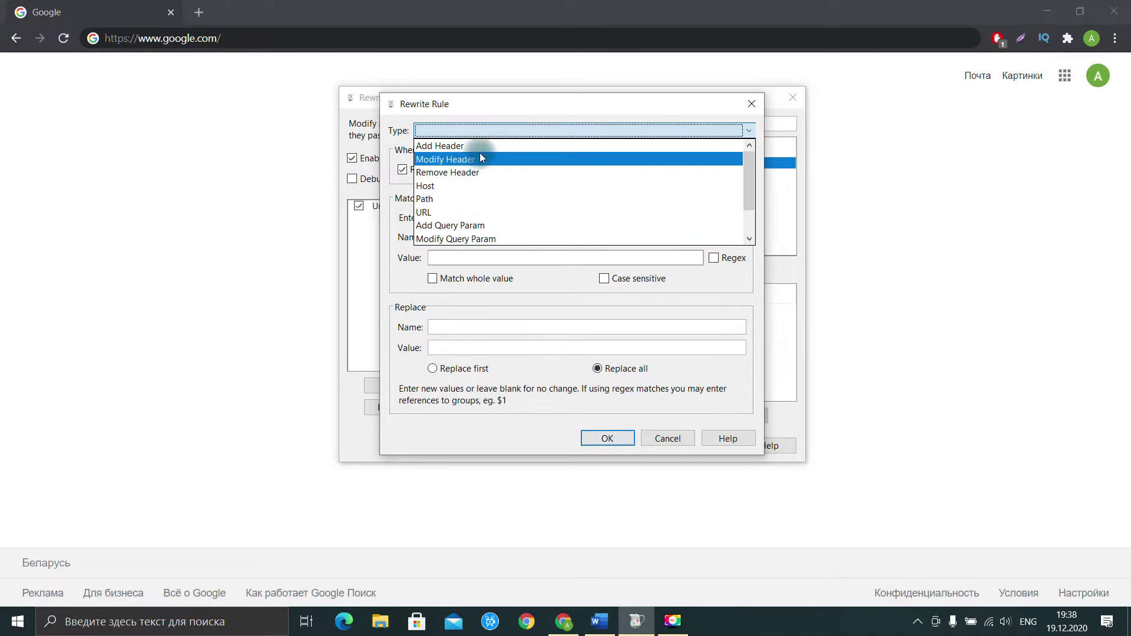
scroll(448, 186, down, 1)
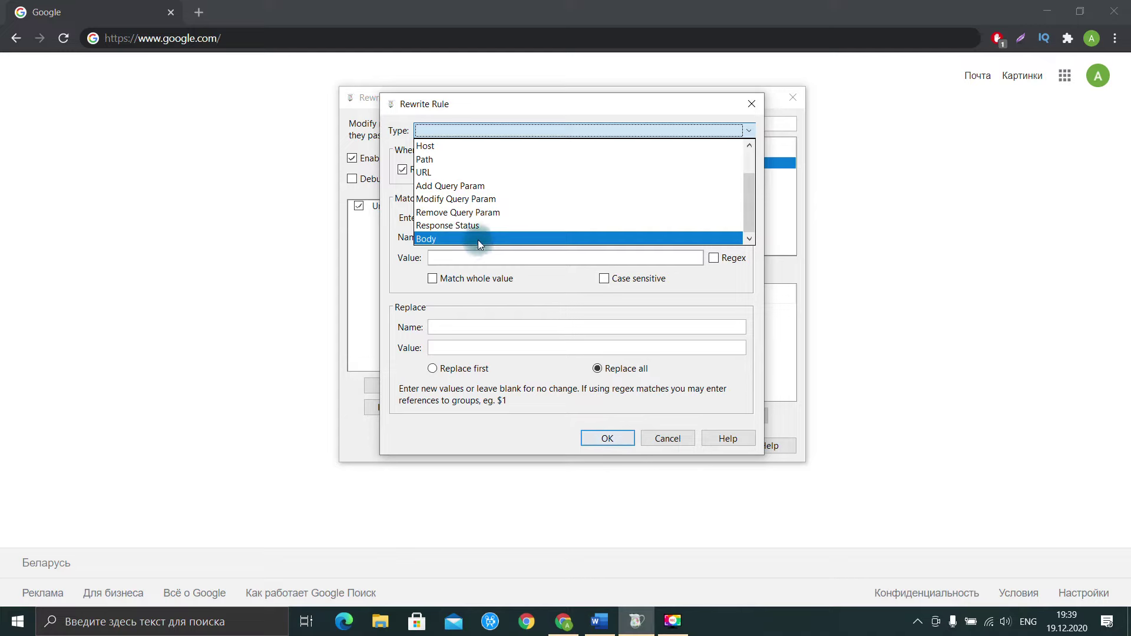
scroll(444, 199, up, 1)
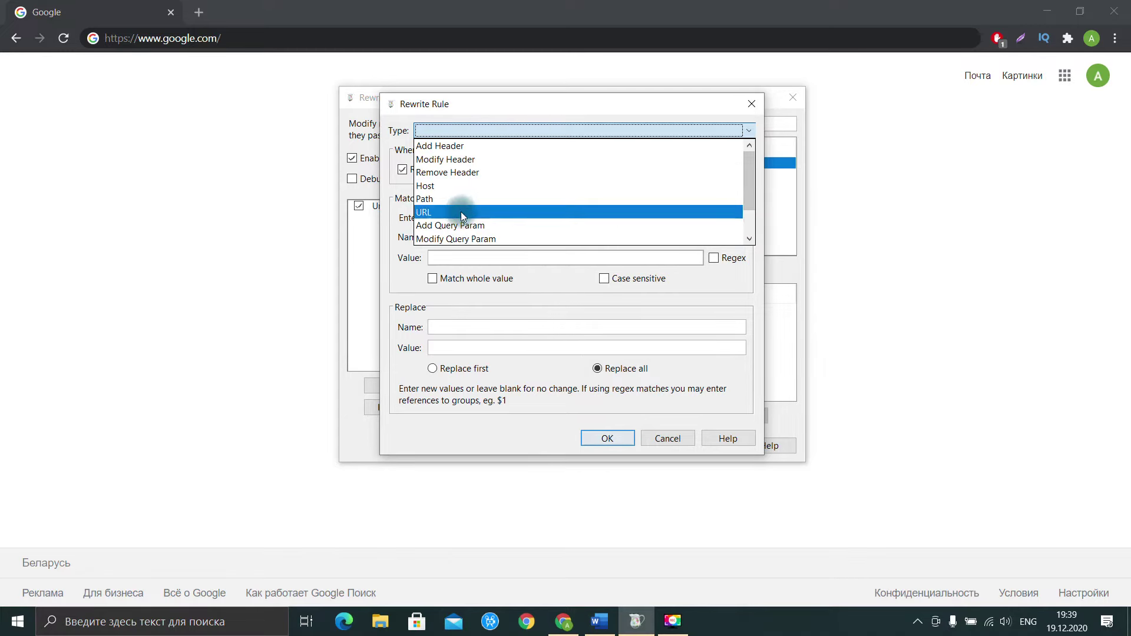
click(443, 212)
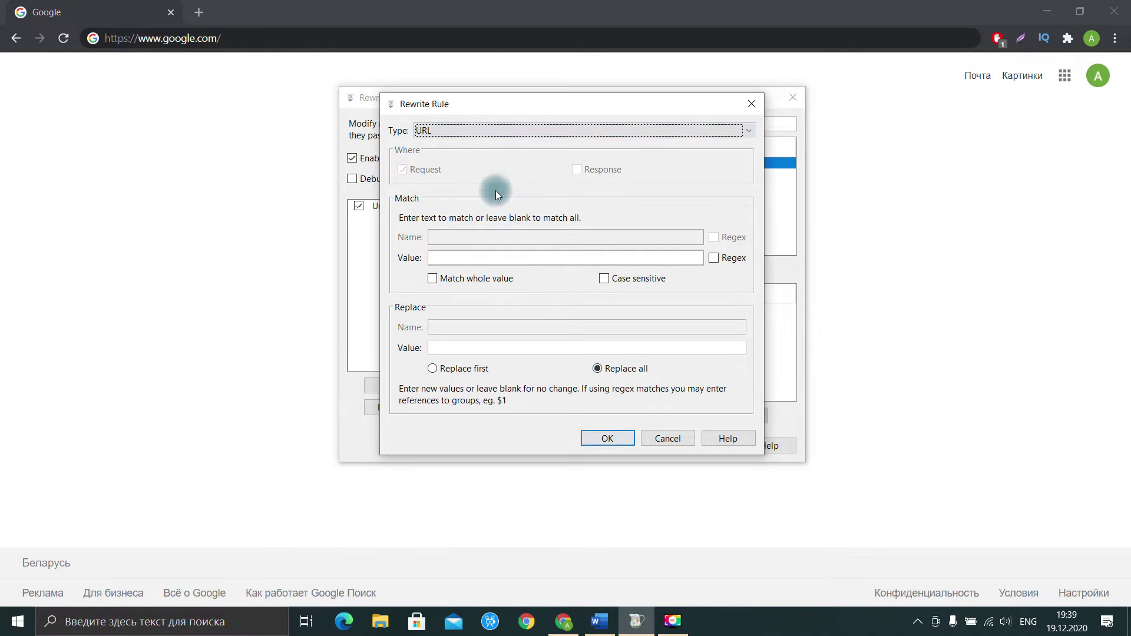
click(468, 257)
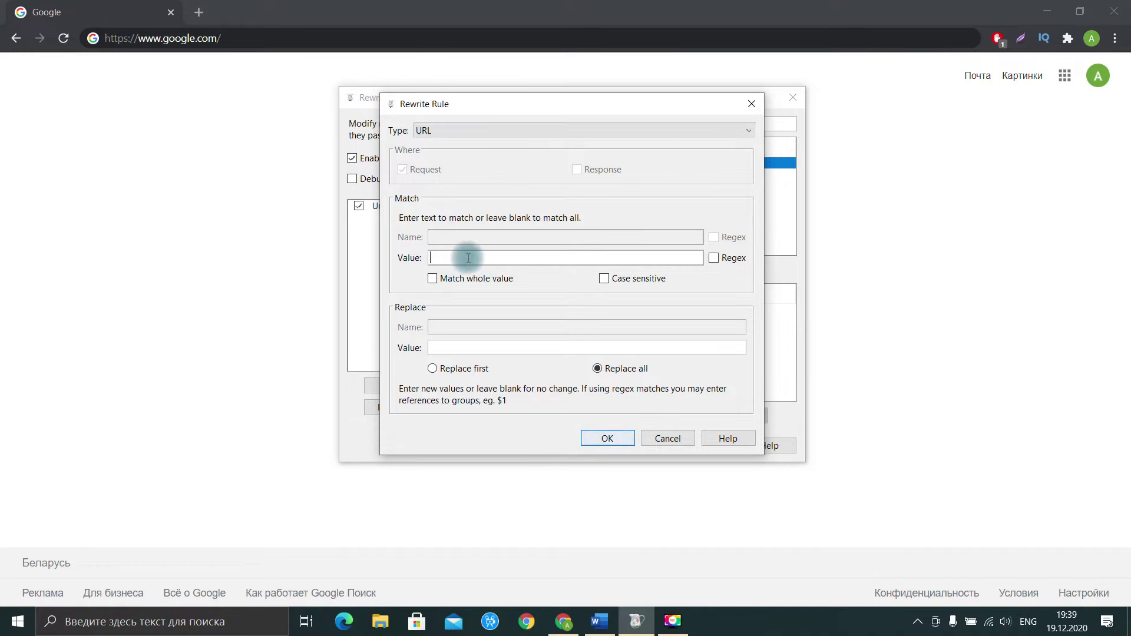
text(https://www.google.com/)
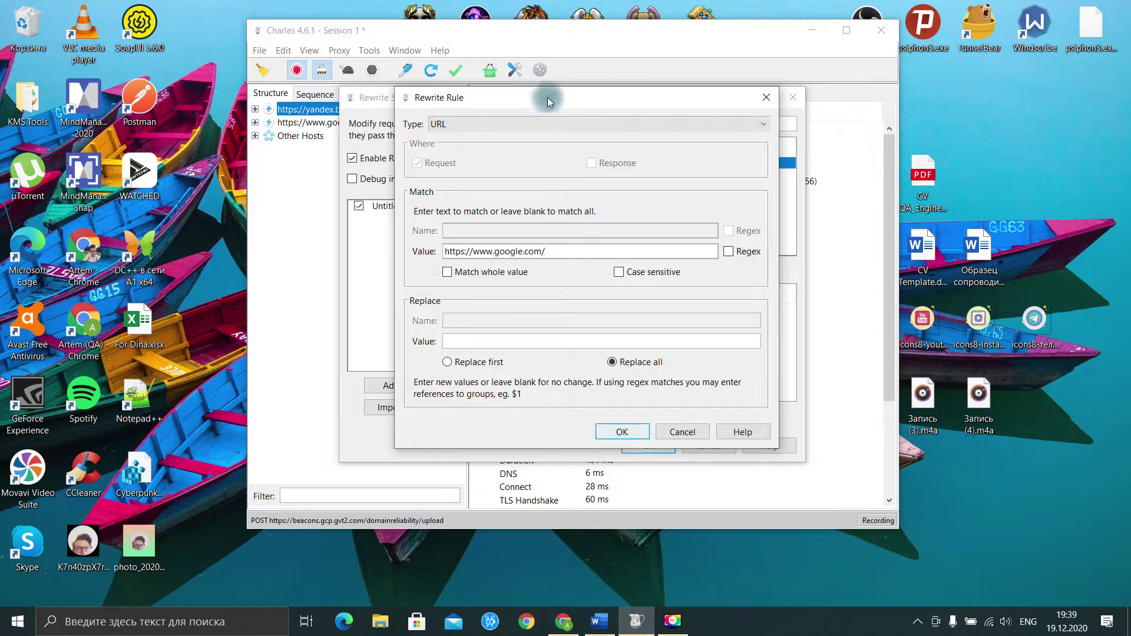
click(531, 124)
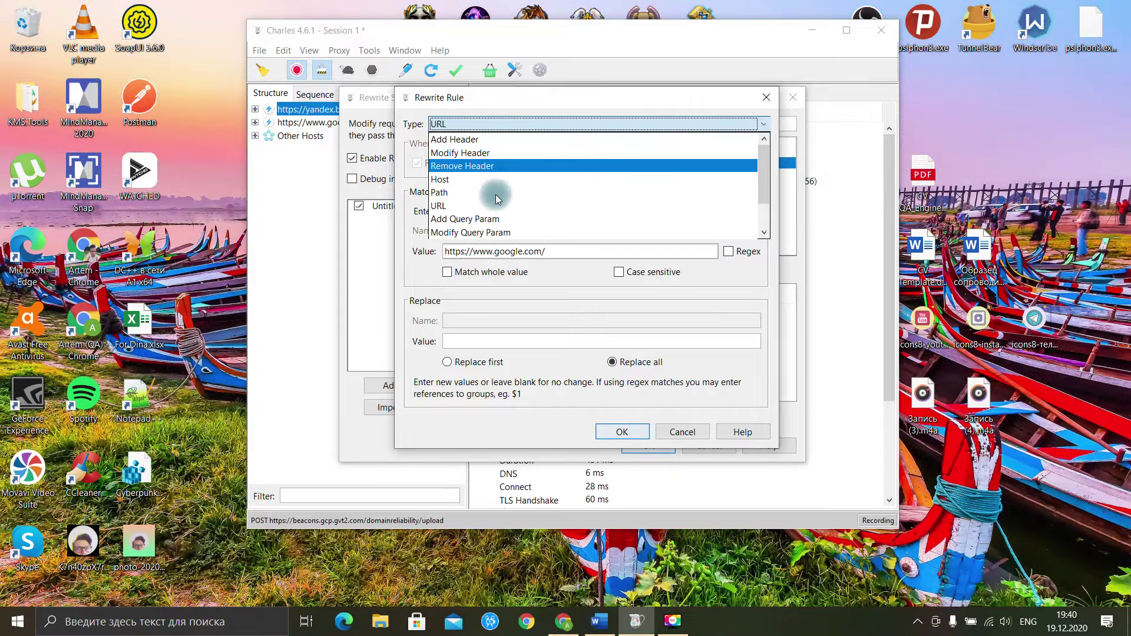
click(492, 122)
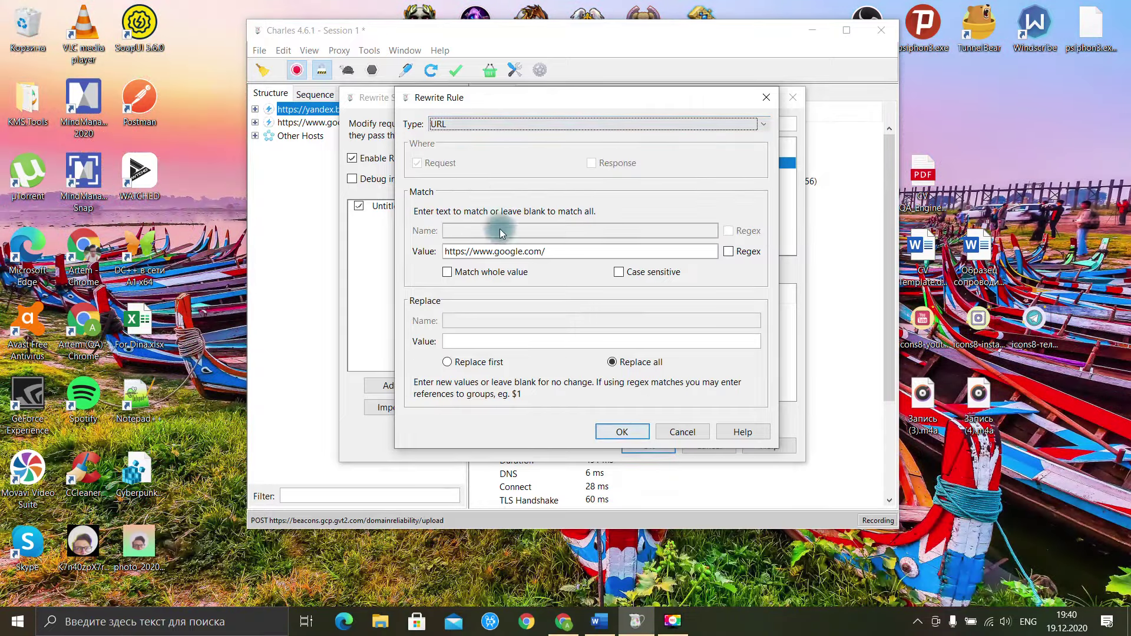
click(456, 342)
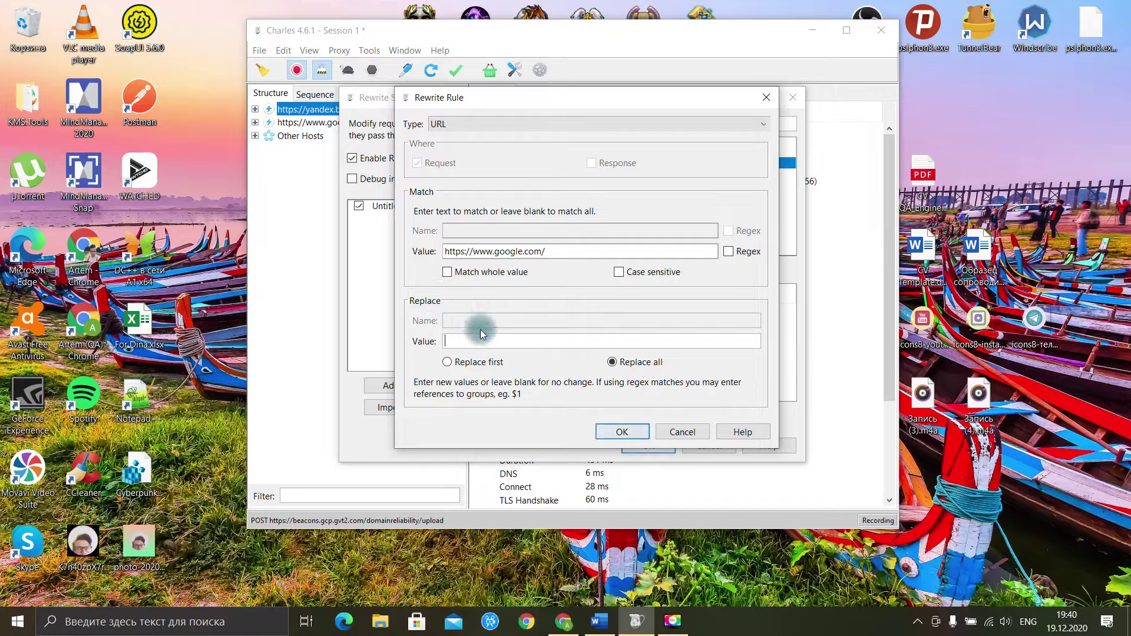
click(564, 626)
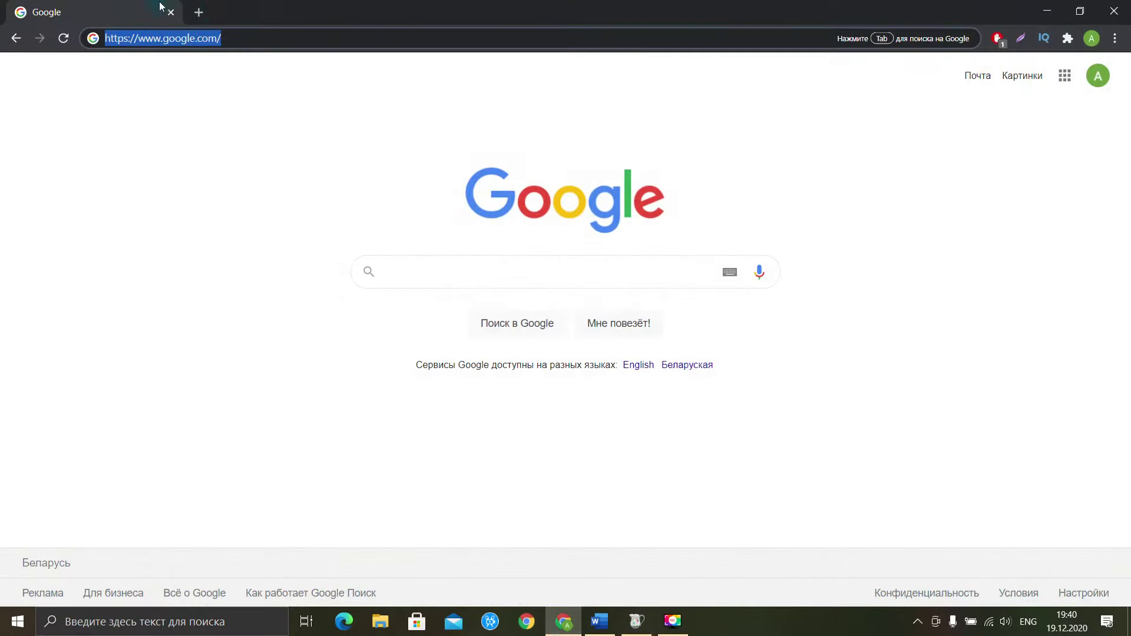
click(198, 13)
text(yandex.ru)
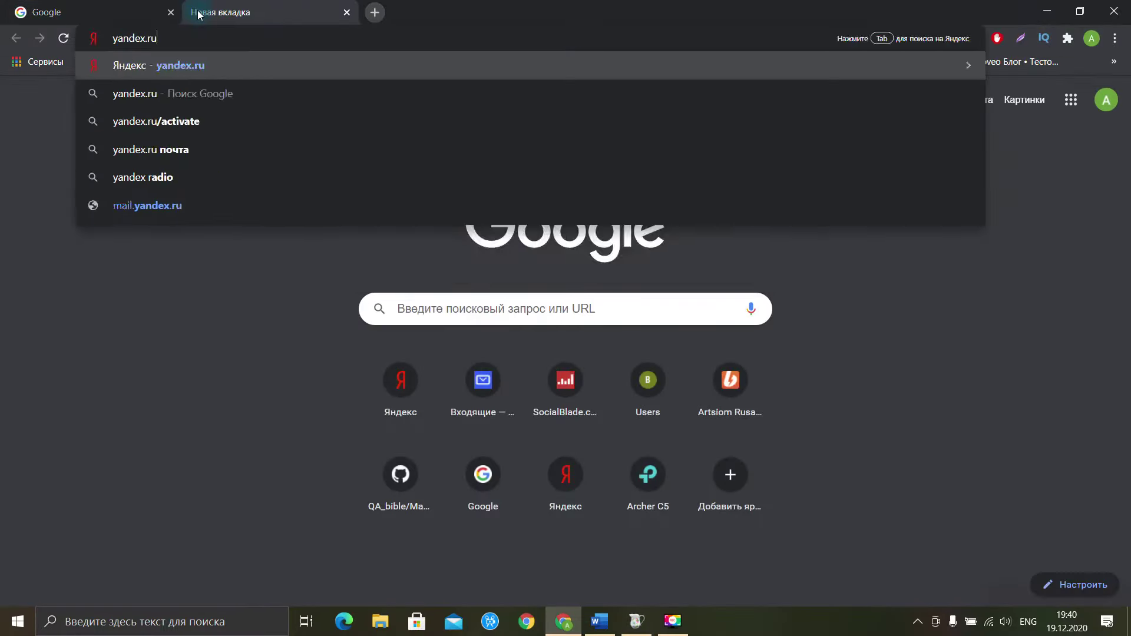
key(Return)
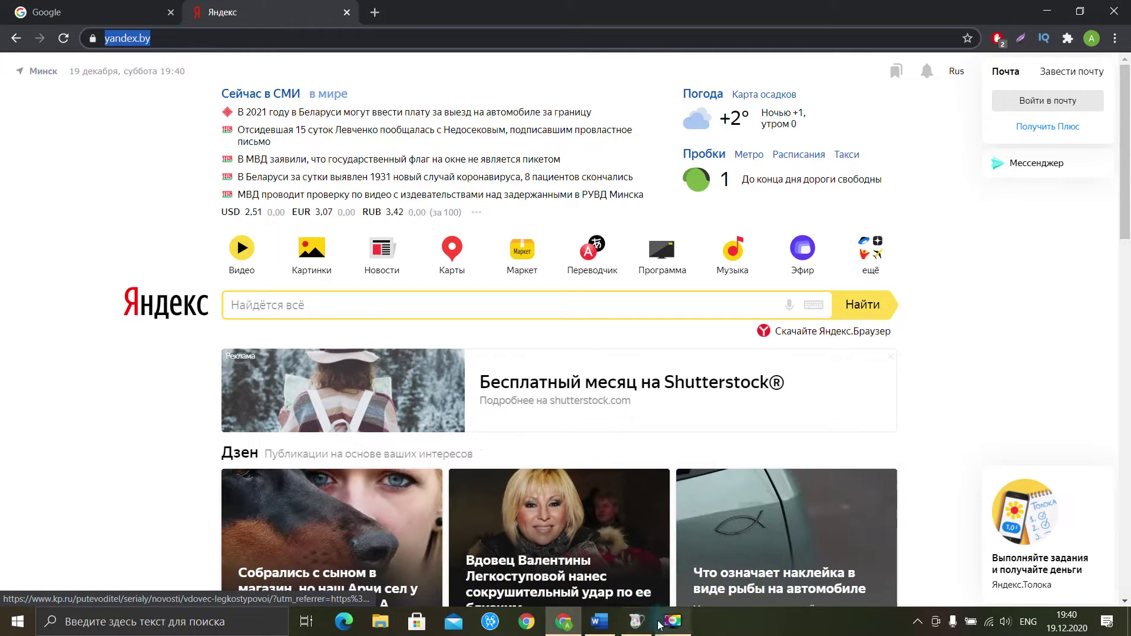
click(636, 621)
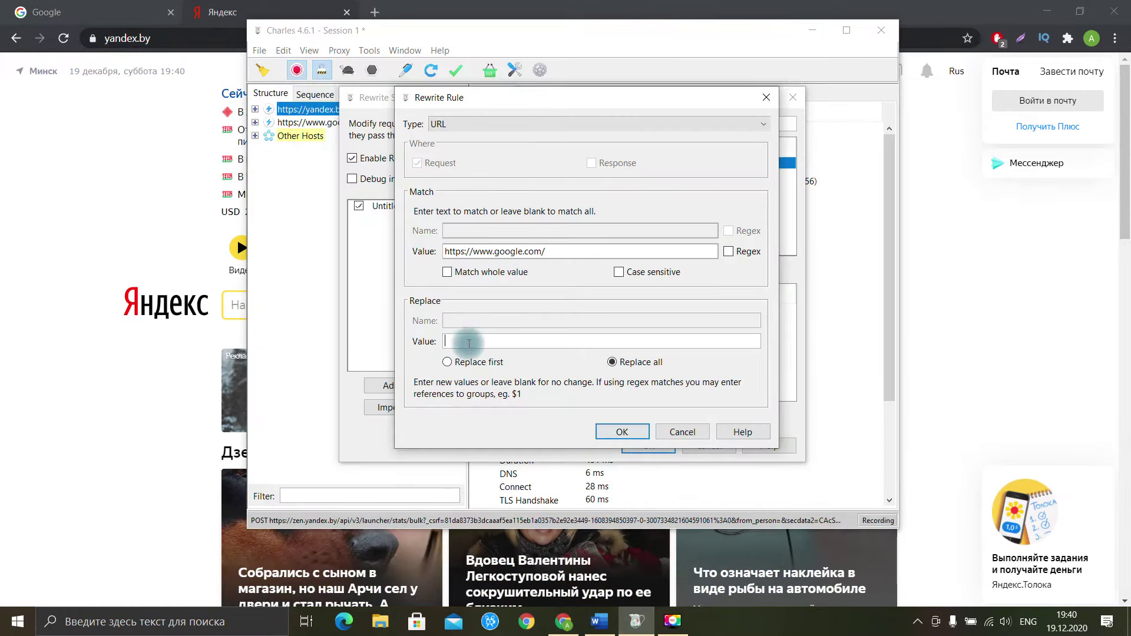
text(https://yandex.by/)
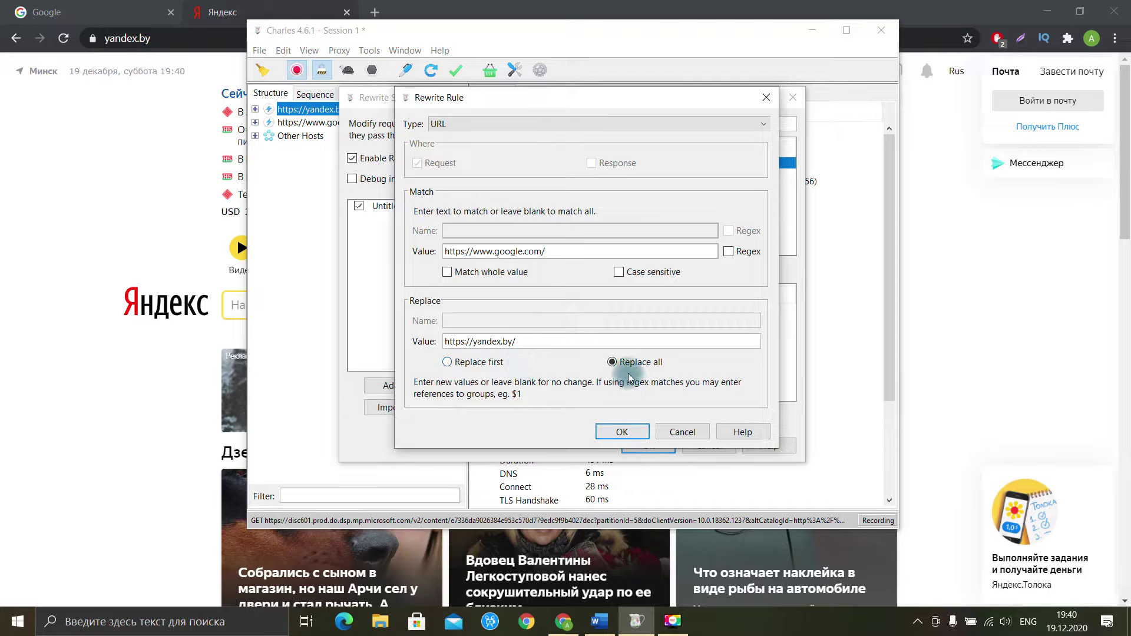
click(626, 434)
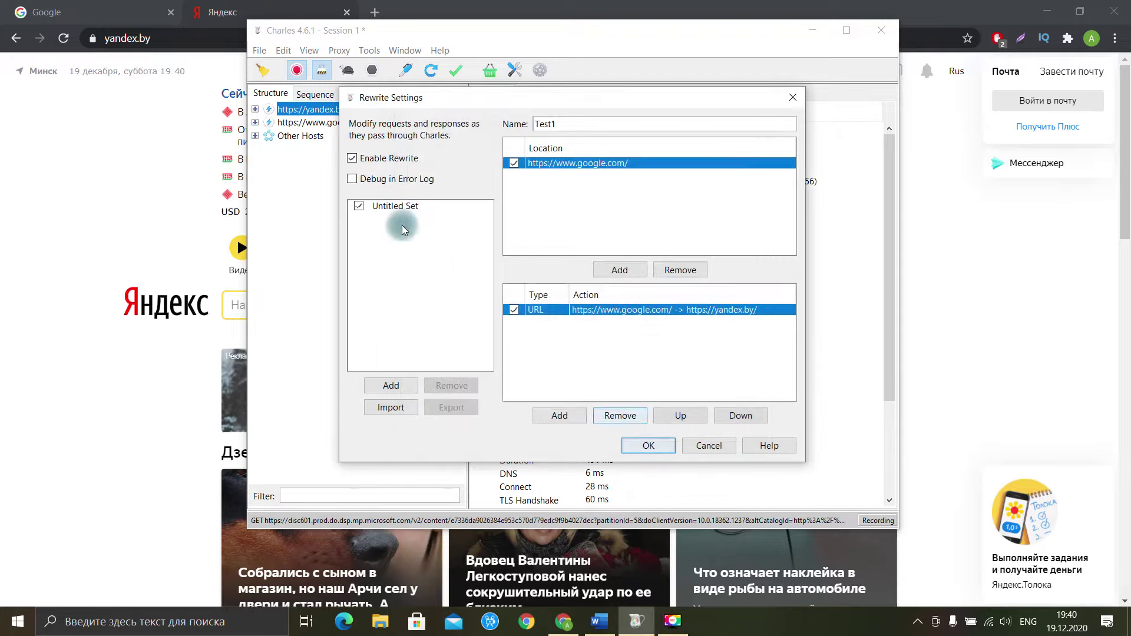
click(647, 447)
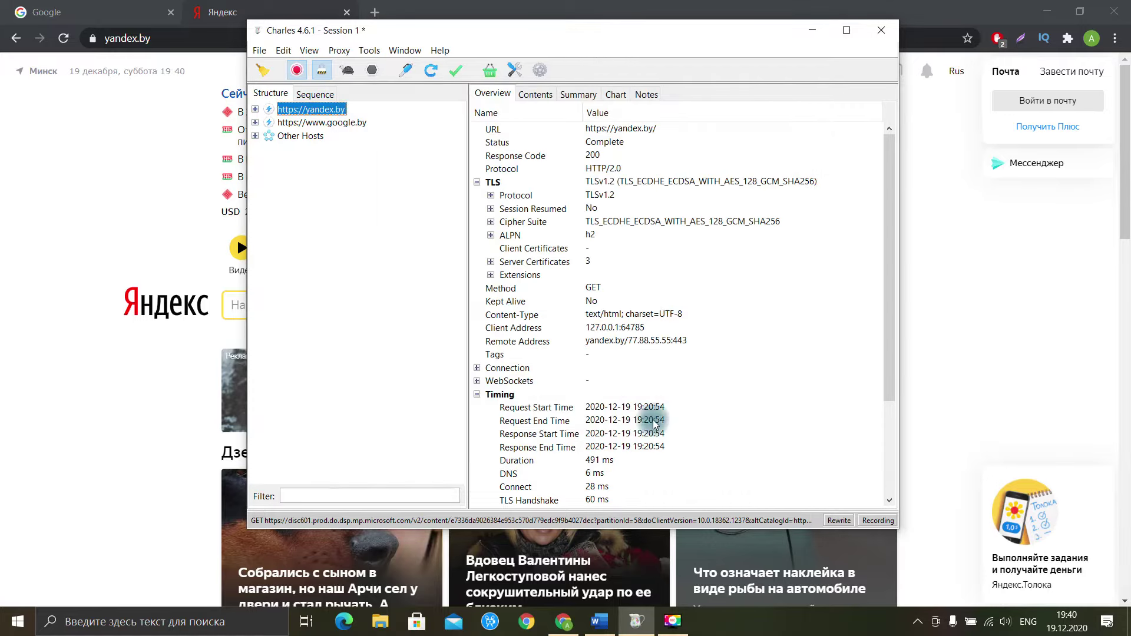
click(372, 51)
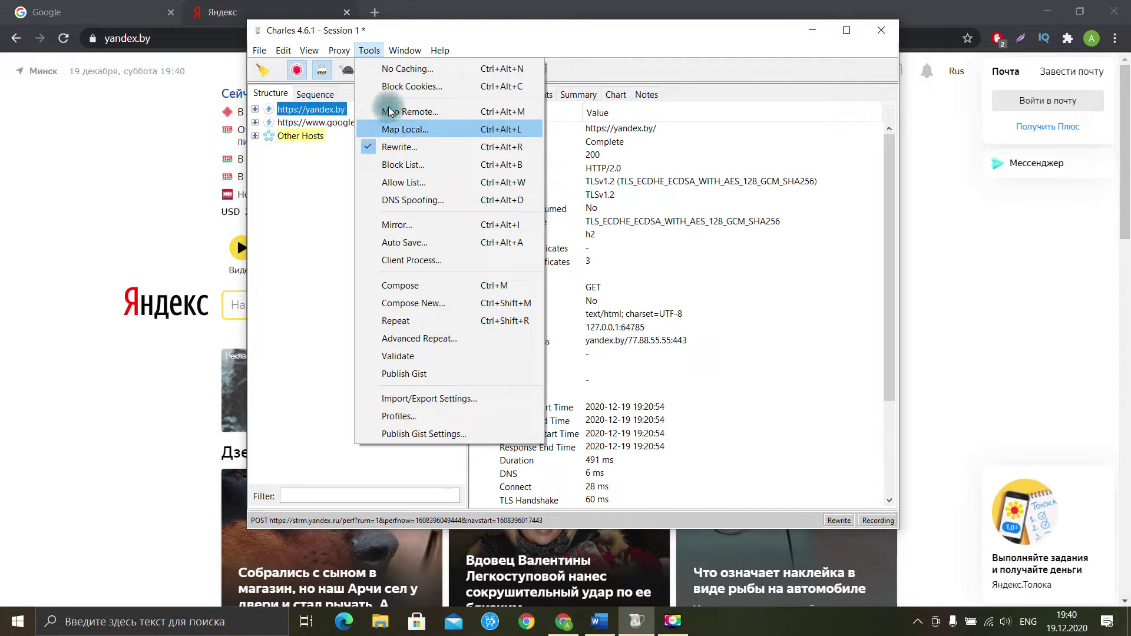
click(356, 158)
click(338, 13)
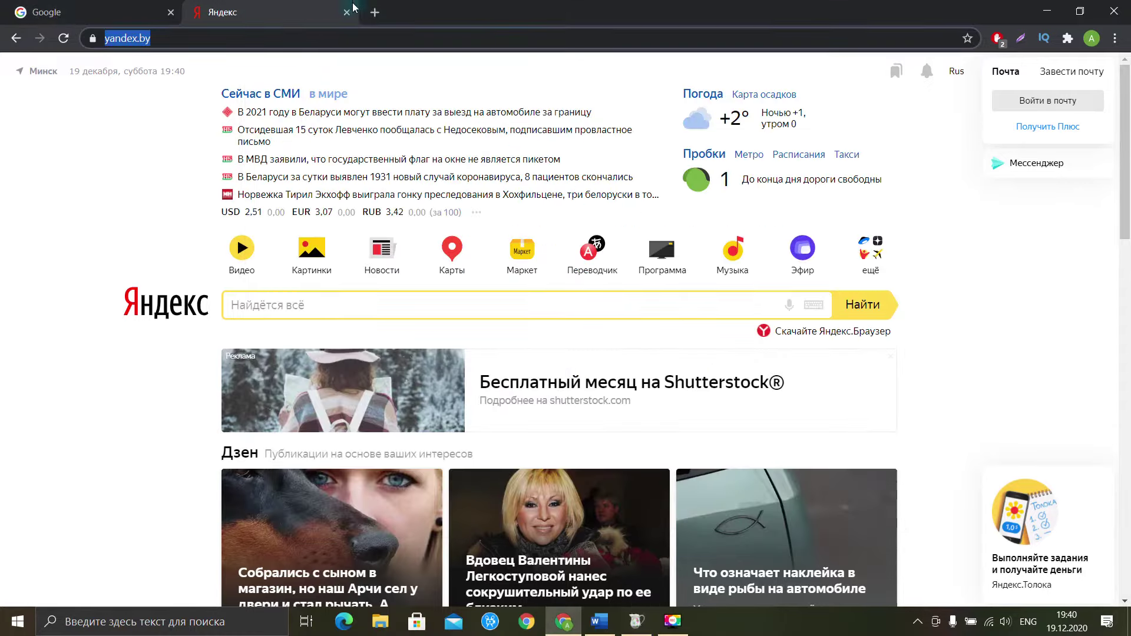
click(346, 13)
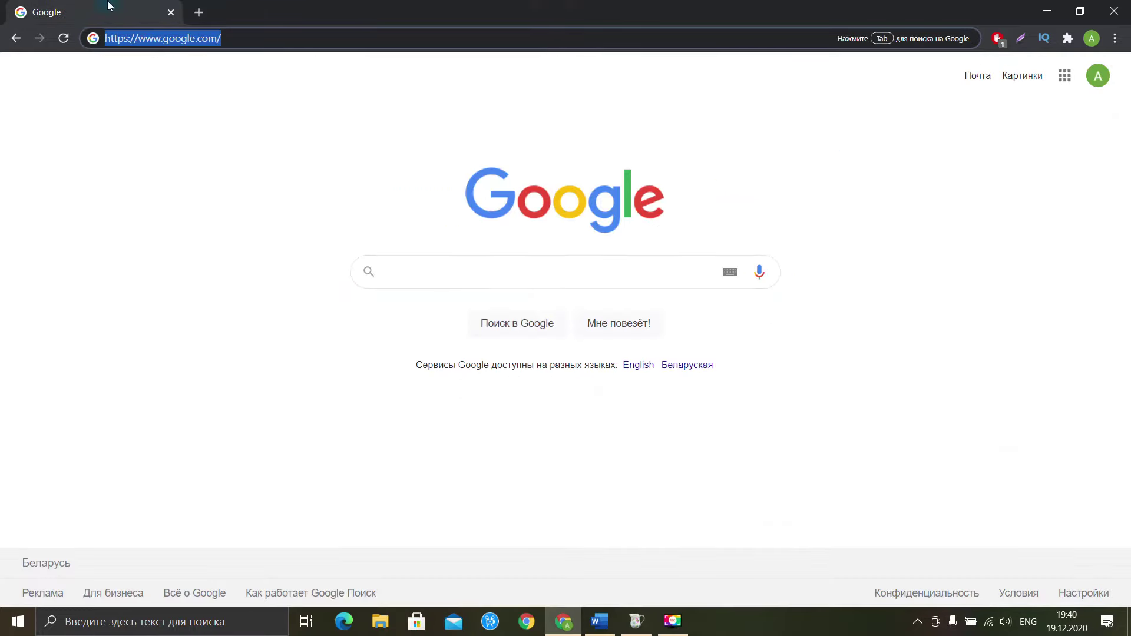
click(63, 39)
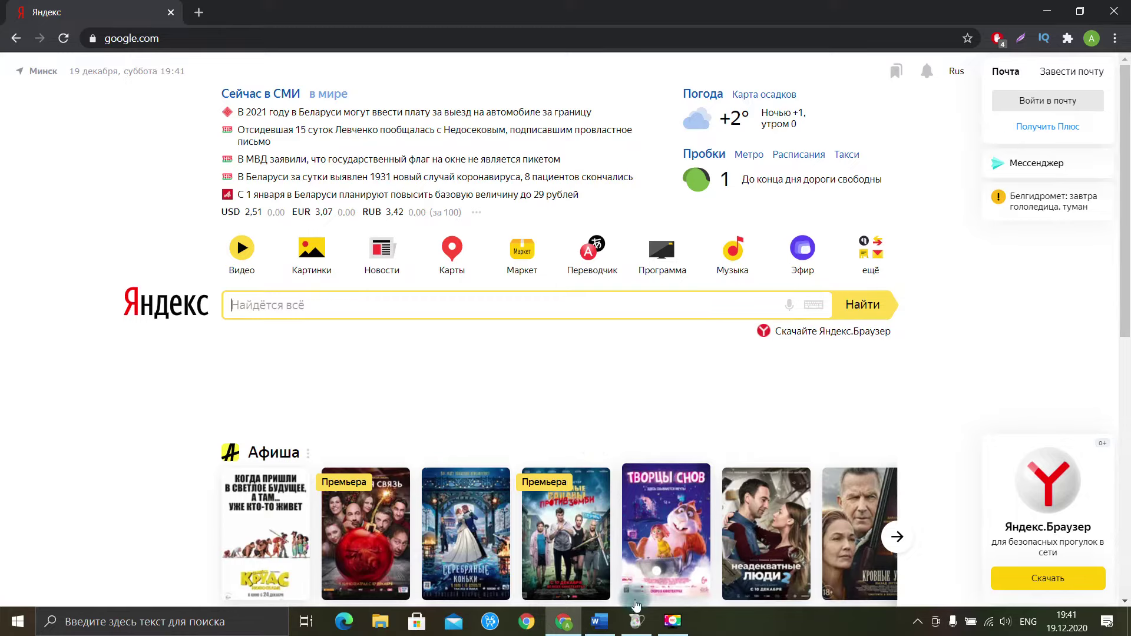
Switch to Charles, disable the Test1 set in the Rewrite settings, and add a new set named Test2
click(636, 621)
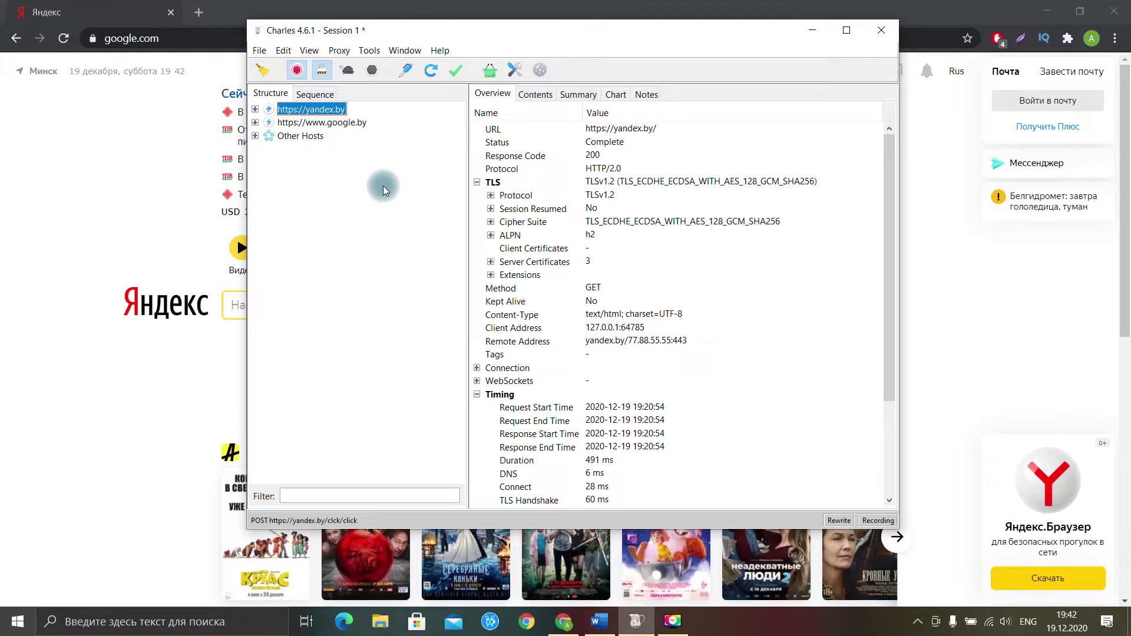
click(339, 51)
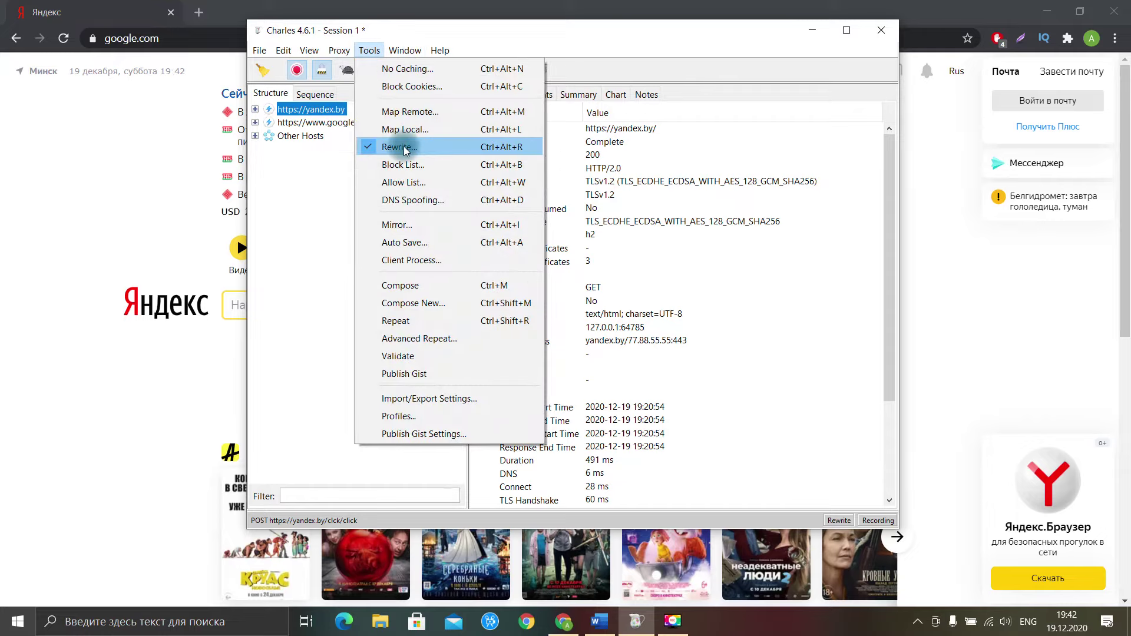
click(402, 146)
click(375, 207)
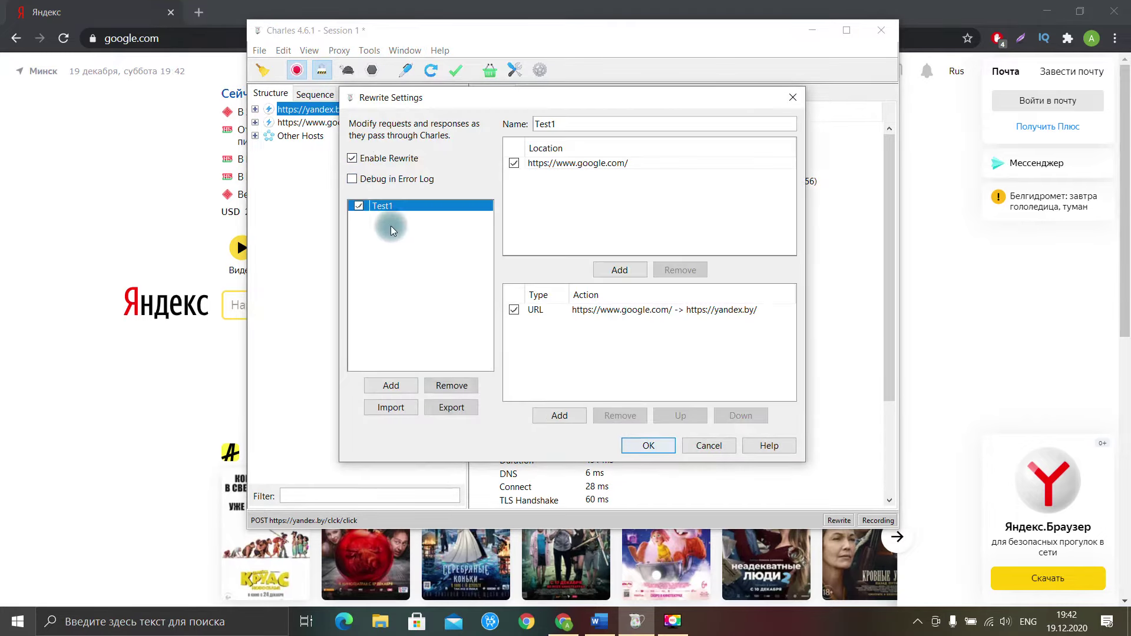
click(360, 206)
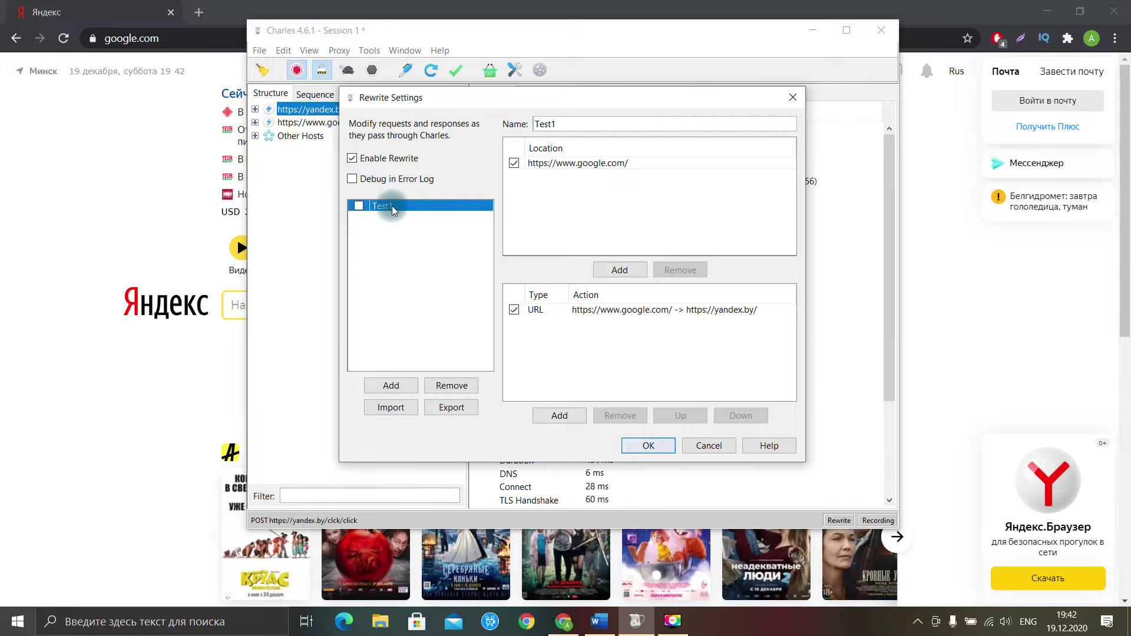
click(391, 385)
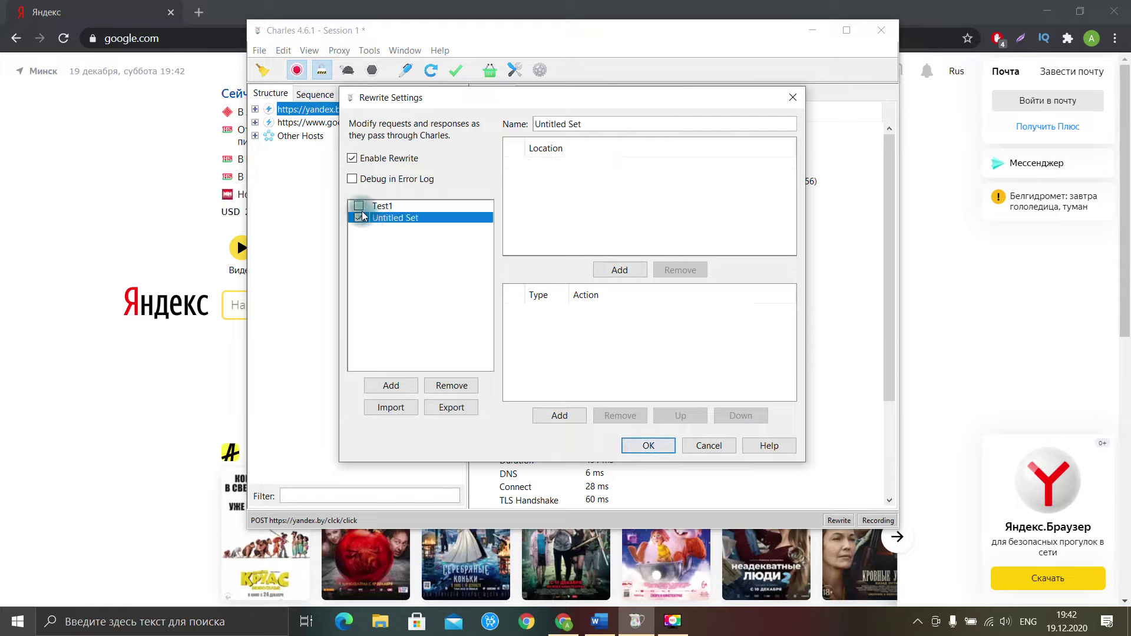
triple_click(596, 122)
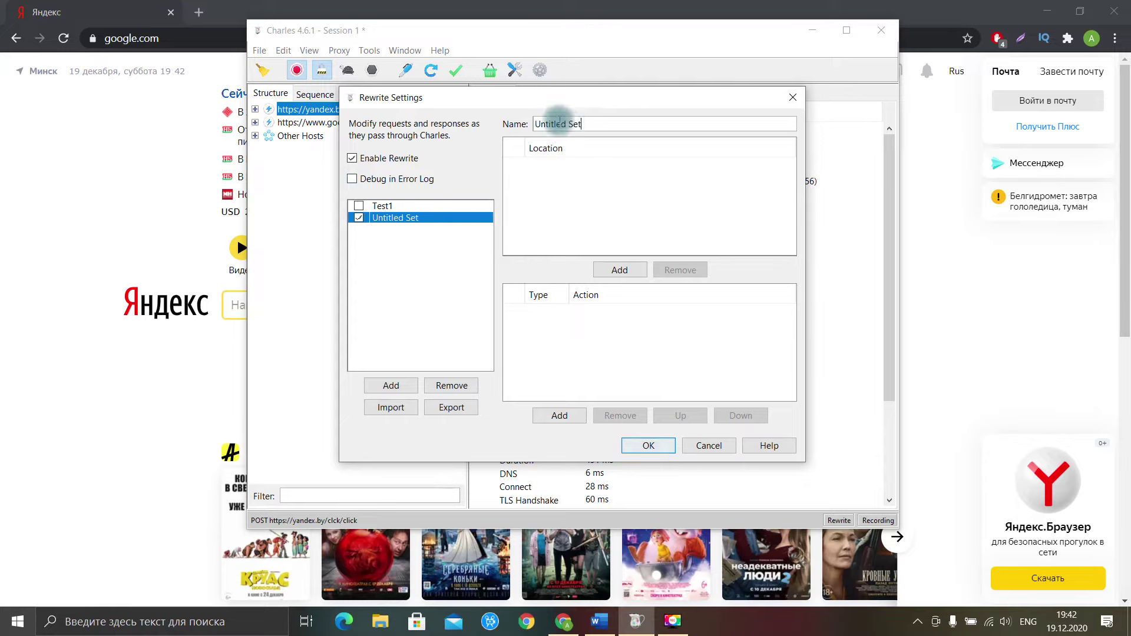
key(BackSpace)
text(Test2)
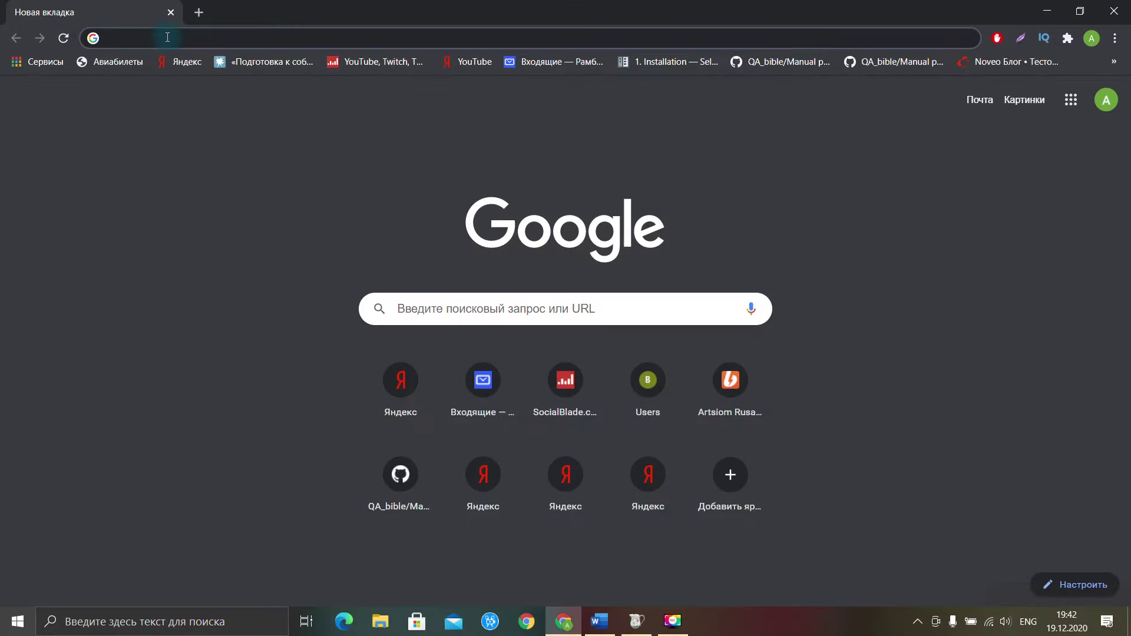
Load users.bugred.ru in Chrome, and return to the Rewrite settings in Charles
text(users.)
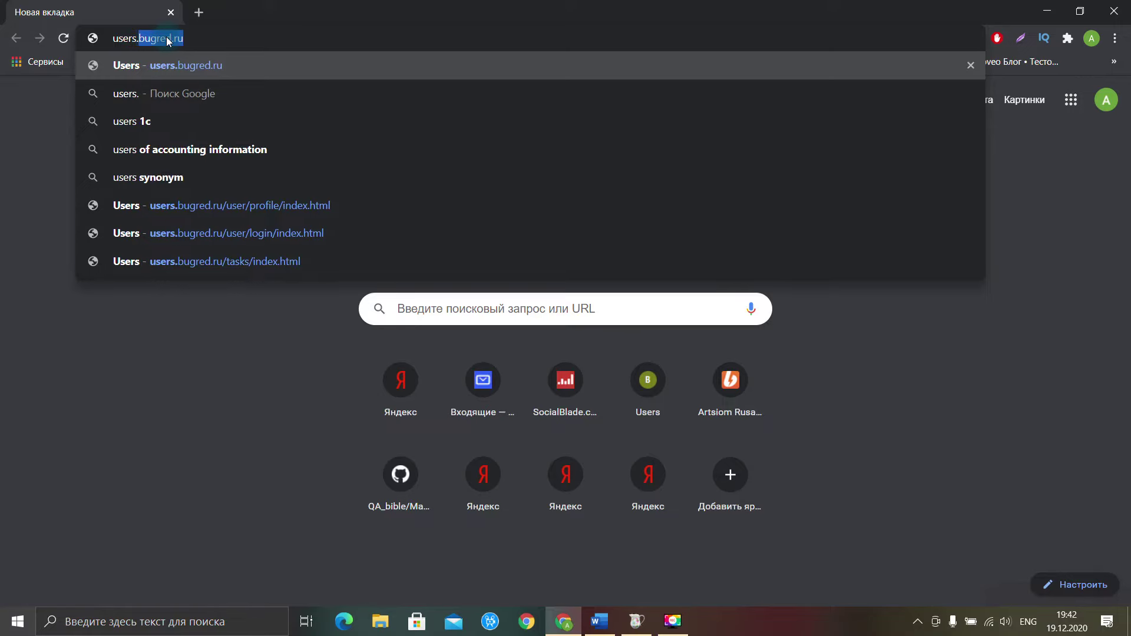
key(Return)
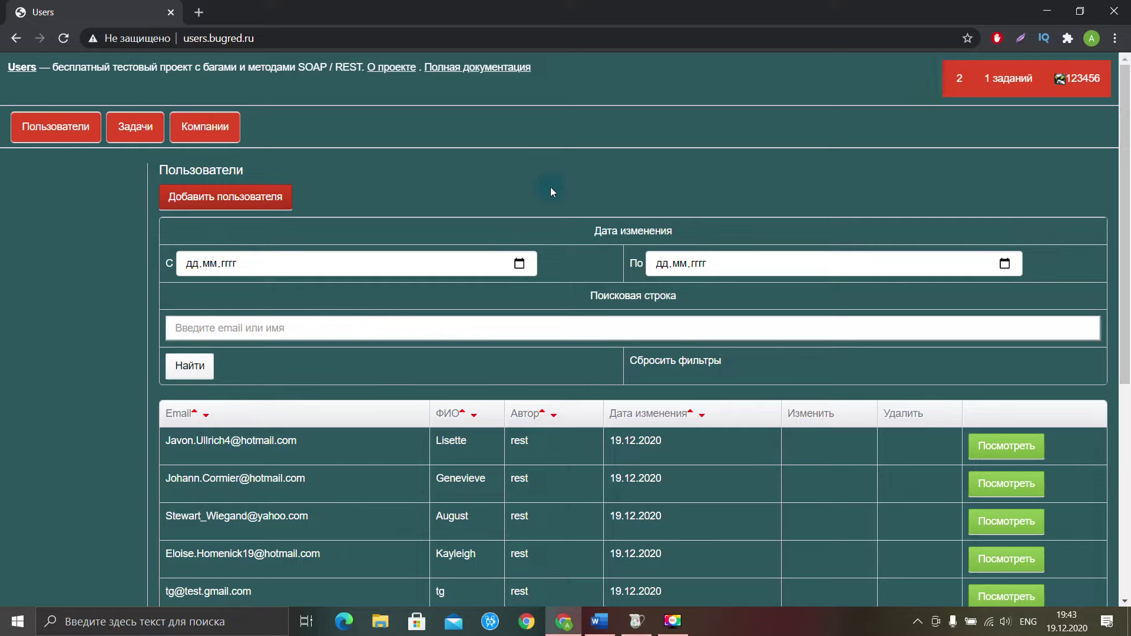
key(alt+Tab)
click(637, 269)
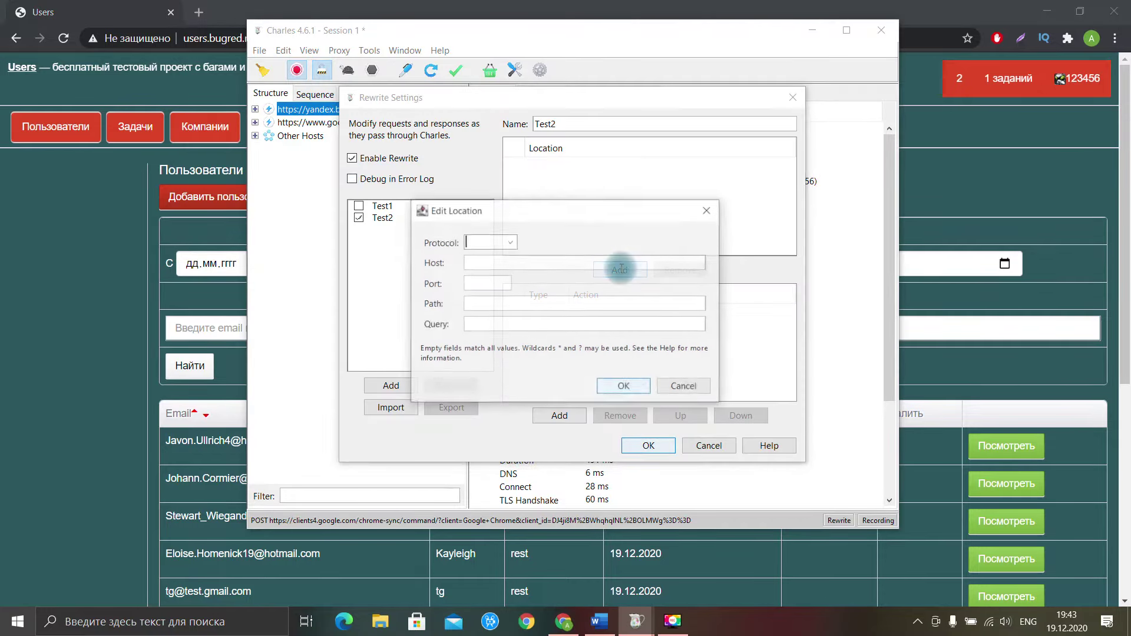
click(203, 38)
key(ctrl+c)
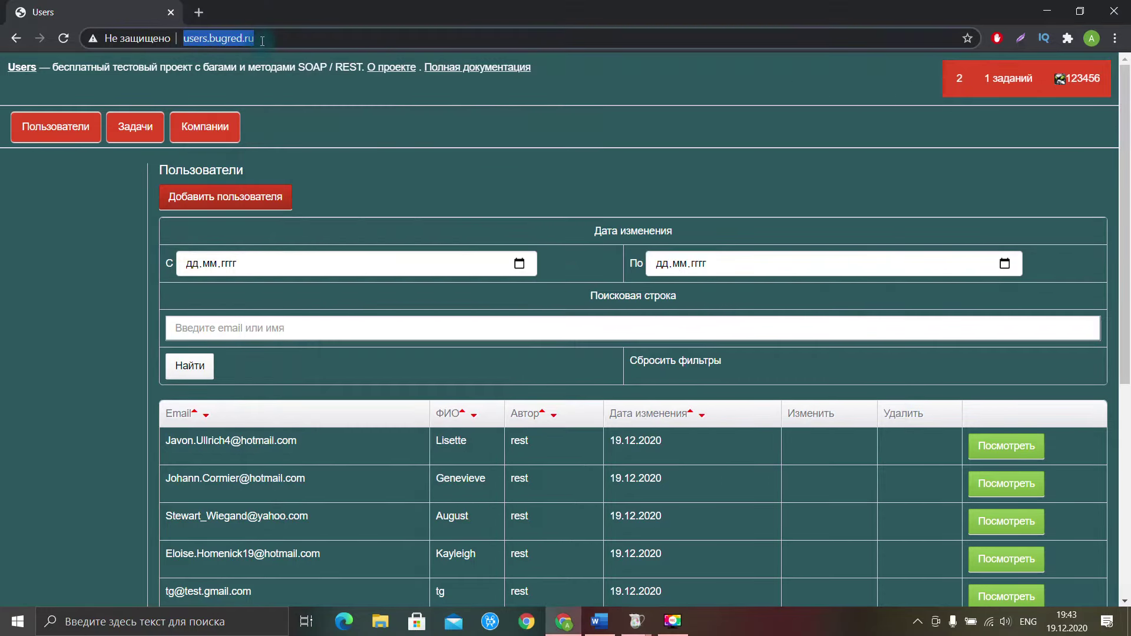
click(636, 622)
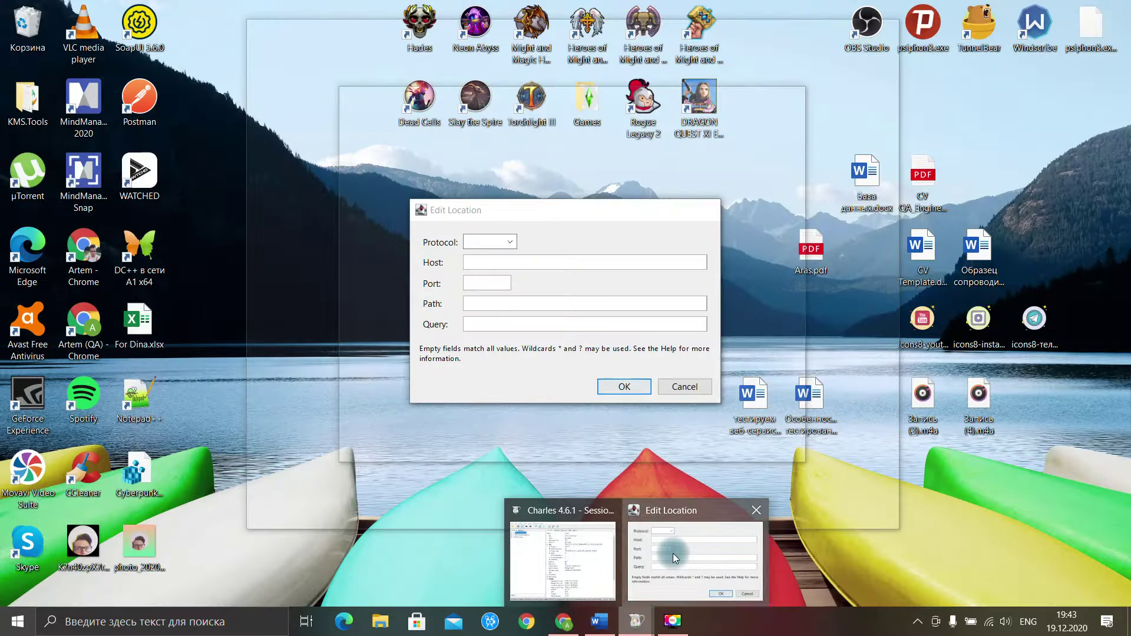
click(673, 554)
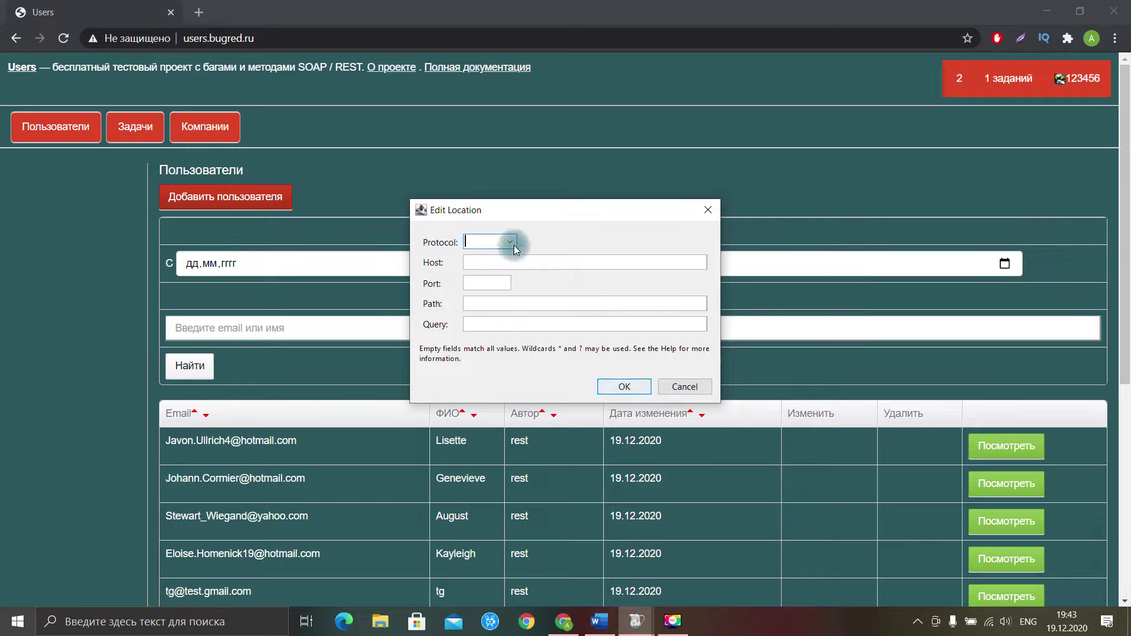
key(ctrl+v)
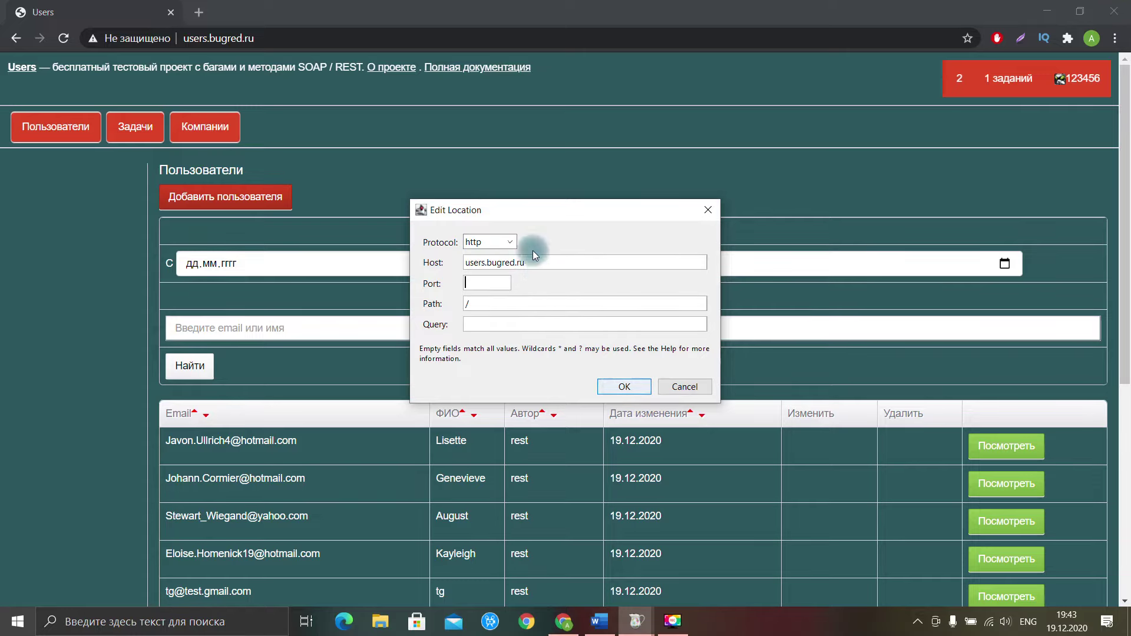
click(623, 387)
click(356, 218)
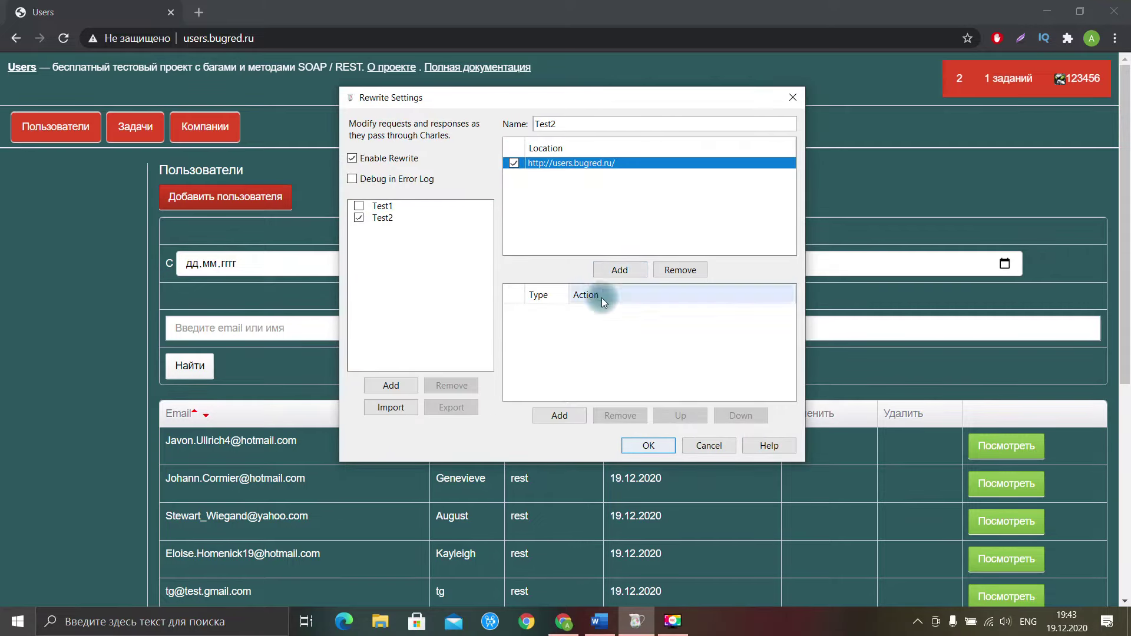
Add a Response Status rewrite rule to Test2 with the match value 200 OK
click(565, 419)
click(486, 130)
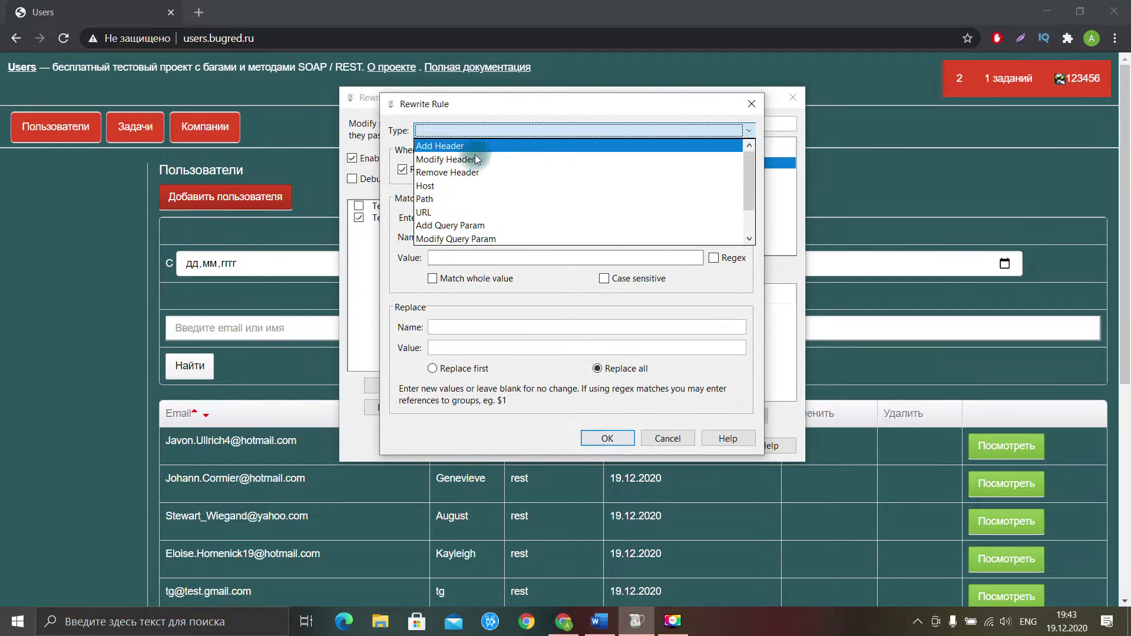
scroll(513, 183, down, 1)
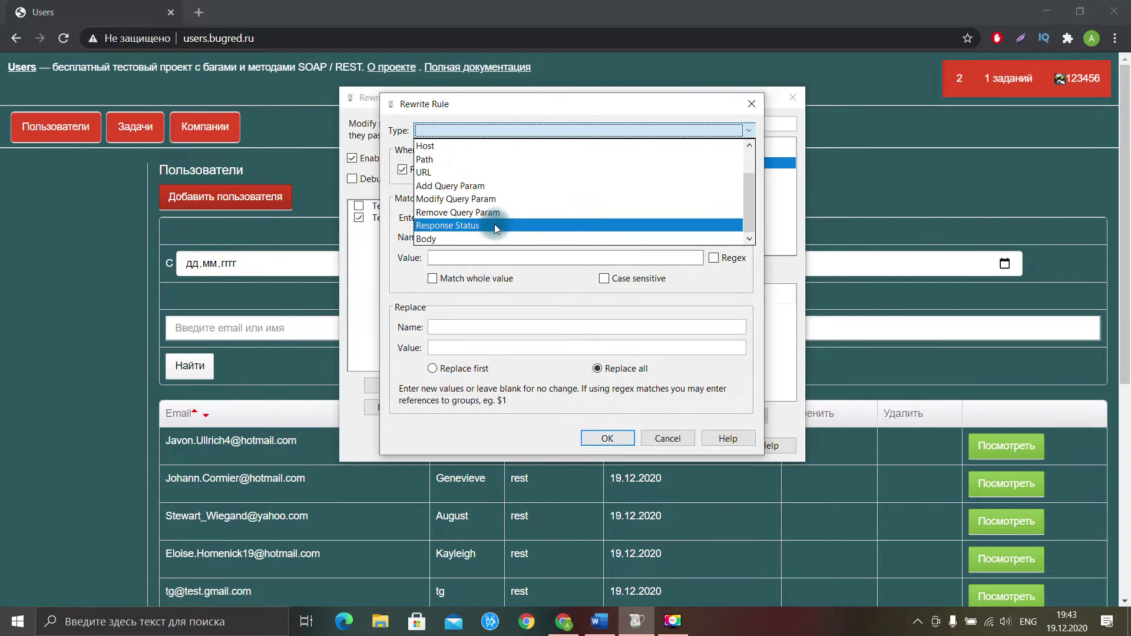
click(475, 226)
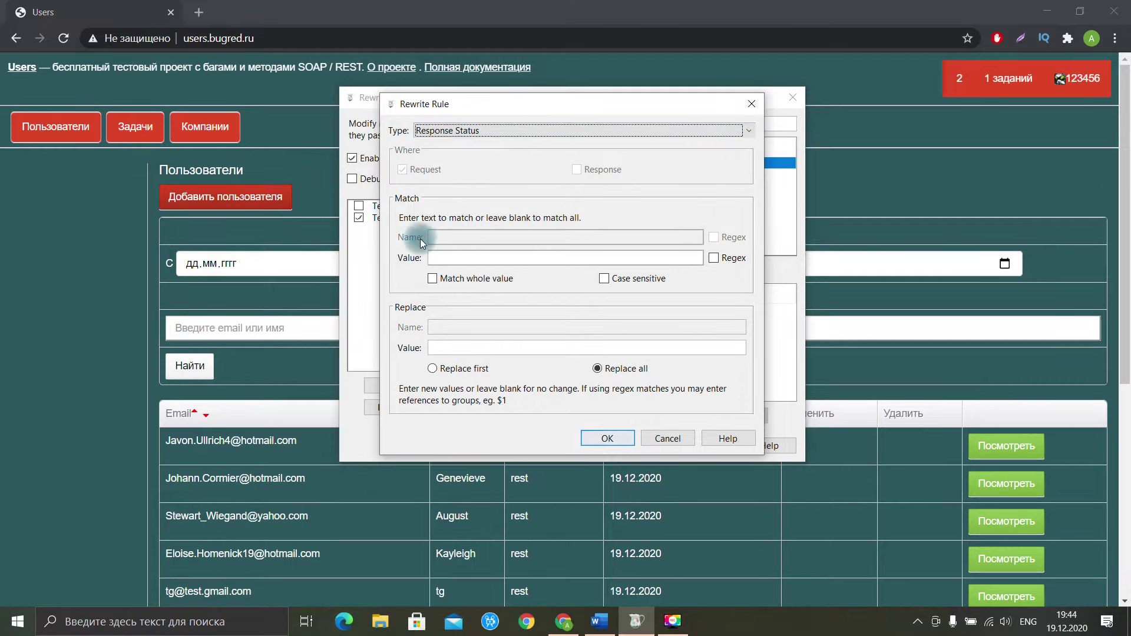
click(460, 257)
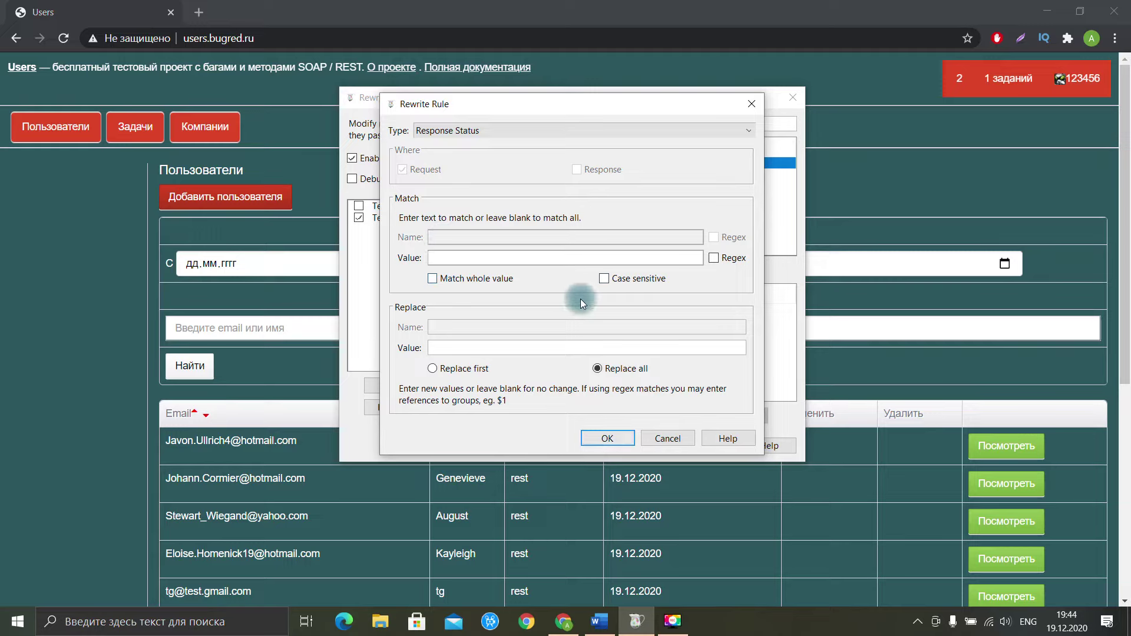
text(200 OK)
Set the rule's replacement value to 500 Unknown Server Error, and save the rule and the Rewrite settings
click(488, 348)
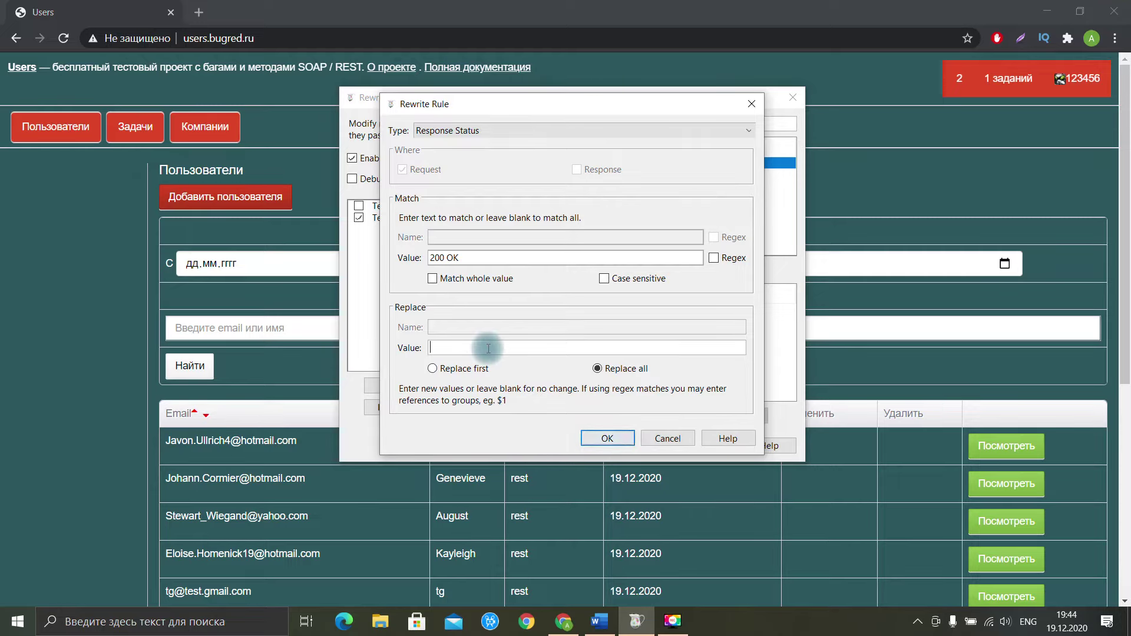
text(500 Inknow)
key(BackSpace)
key(BackSpace)
key(BackSpace)
key(BackSpace)
key(BackSpace)
key(BackSpace)
key(BackSpace)
text(Unknown Serber Error)
key(Left)
key(Left)
key(Left)
key(Left)
key(Left)
key(Left)
key(Left)
key(Left)
key(BackSpace)
text(v)
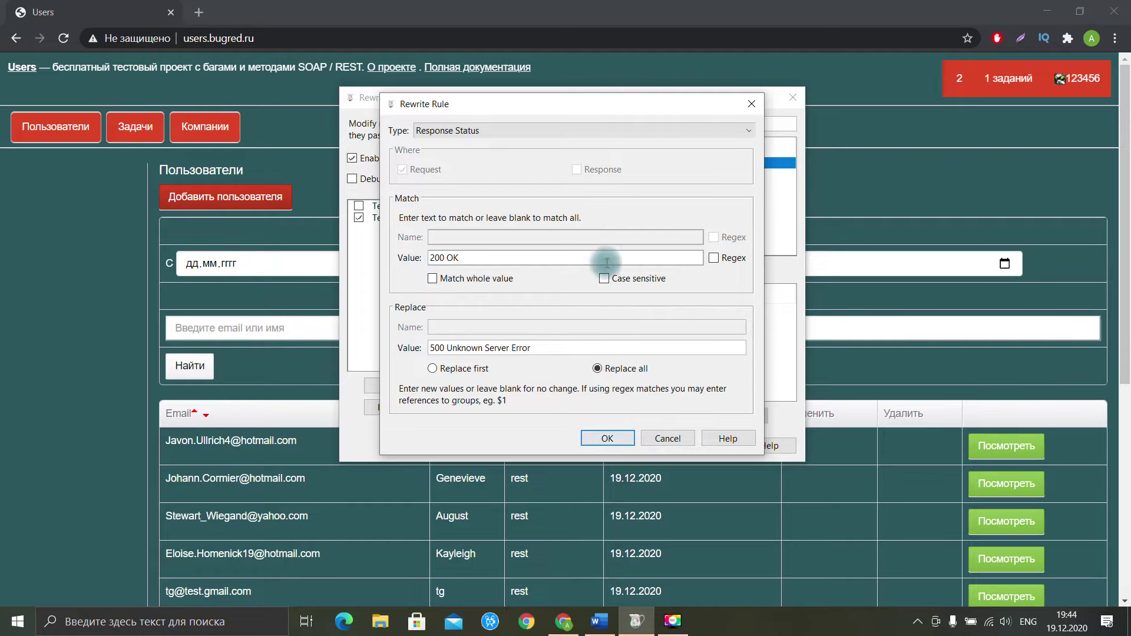
click(616, 439)
click(646, 448)
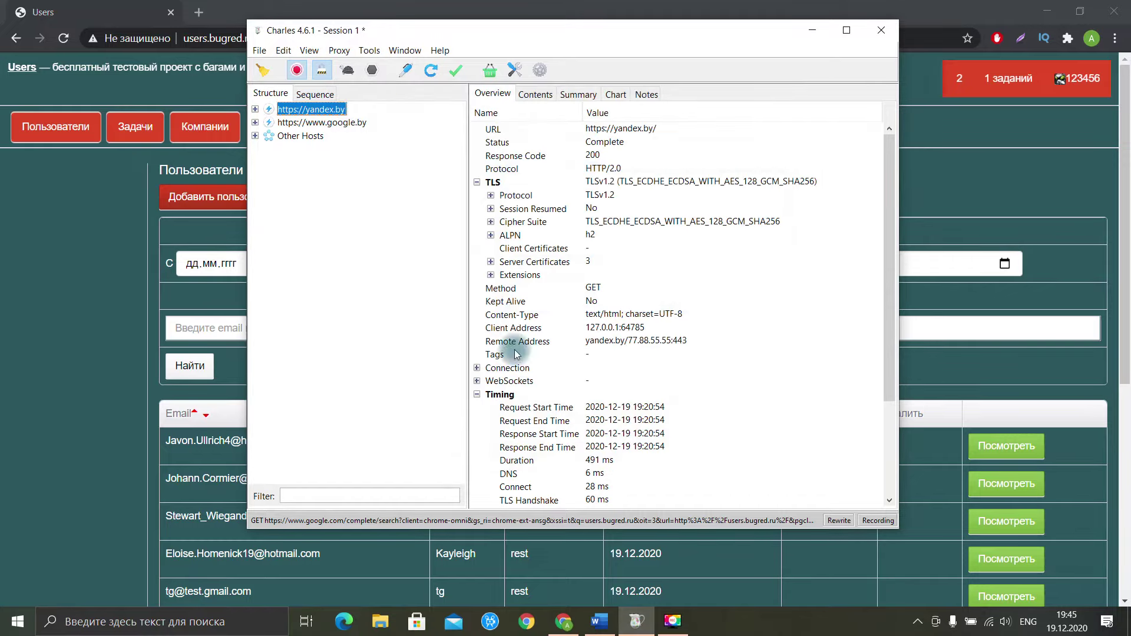
Test the status rewrite by reloading the users.bugred.ru page in Chrome, and return to Charles
click(90, 3)
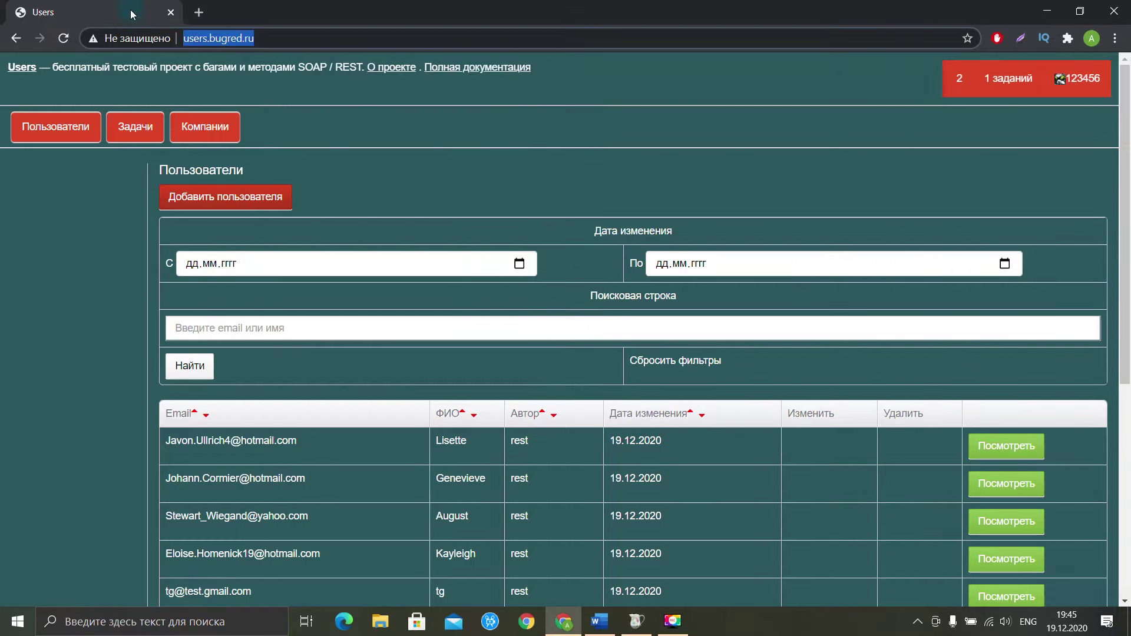
click(67, 38)
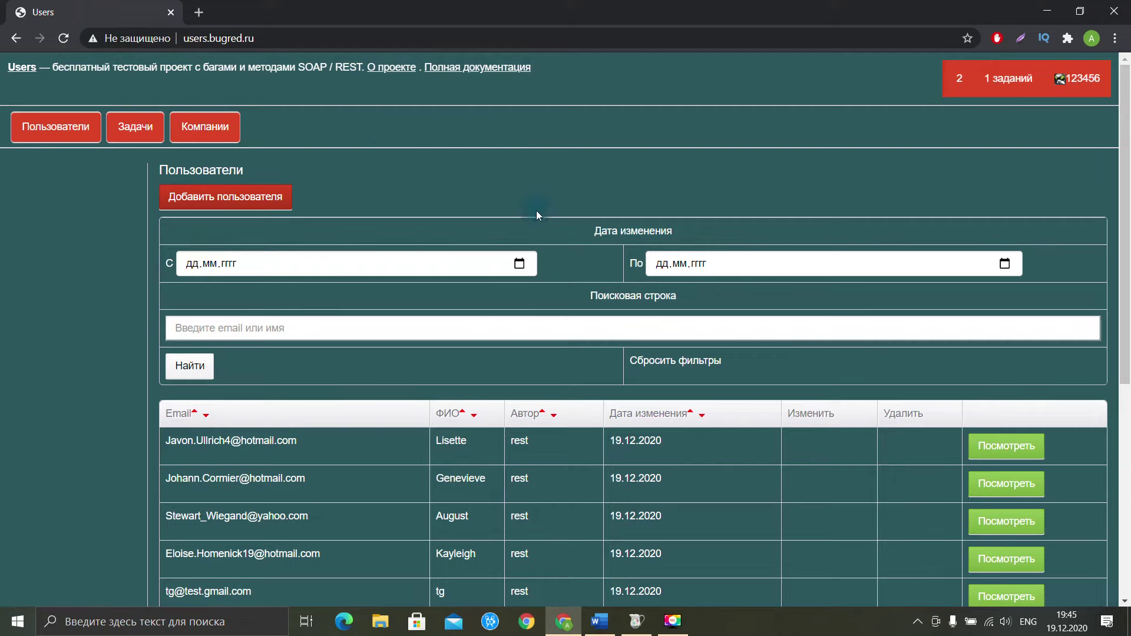
click(639, 623)
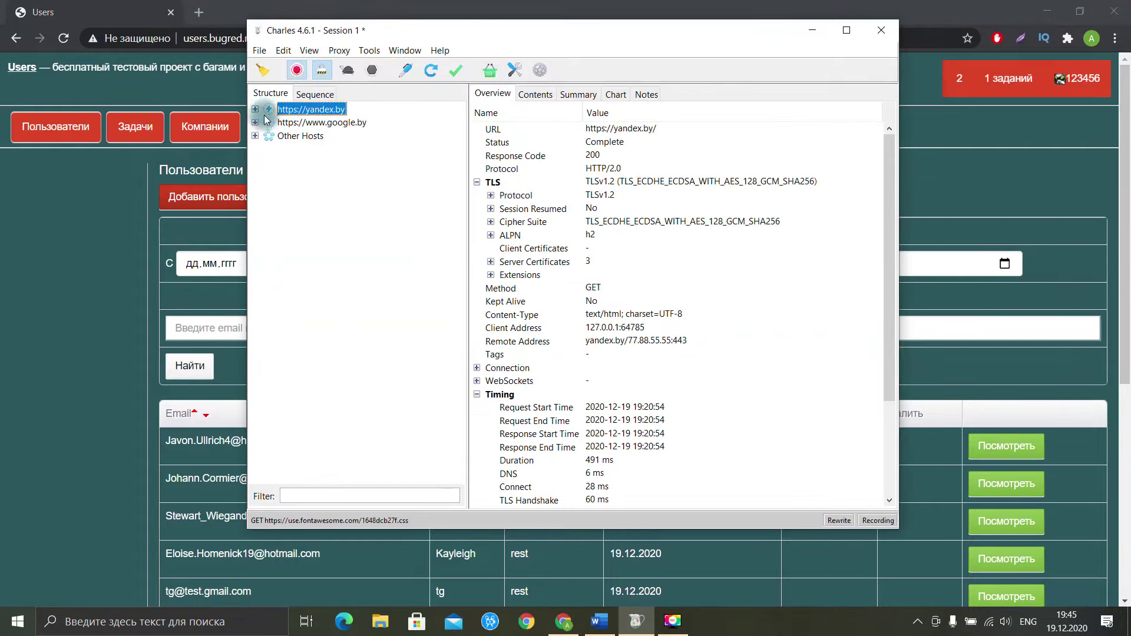
Take the focused hosts out of focus and clear the recorded session
key(Delete)
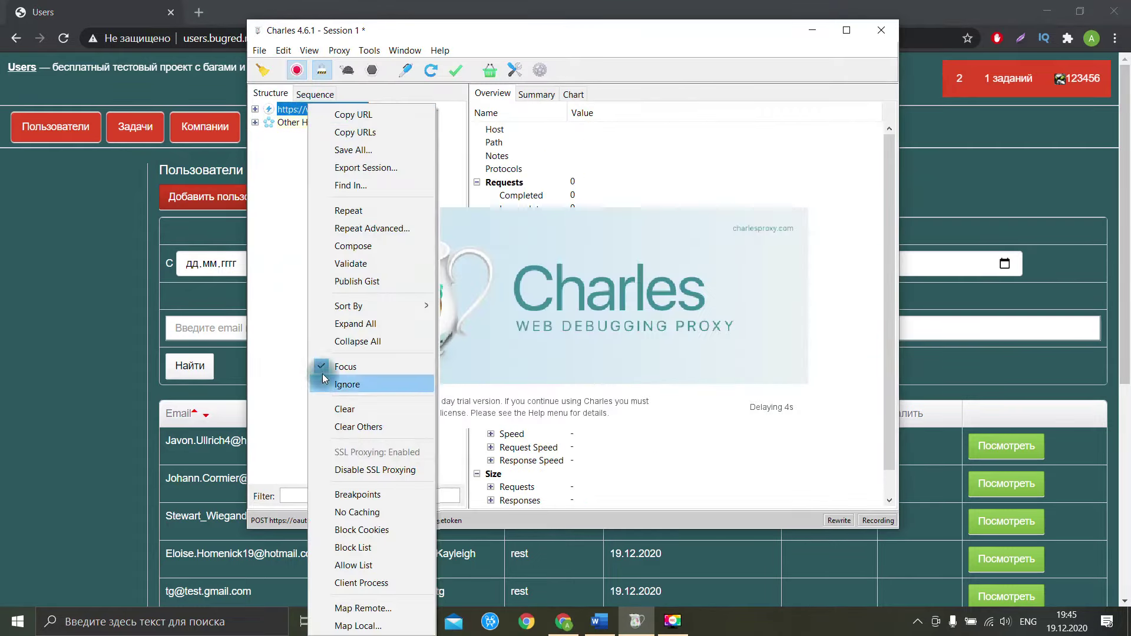
click(345, 366)
click(295, 295)
scroll(318, 318, down, 10)
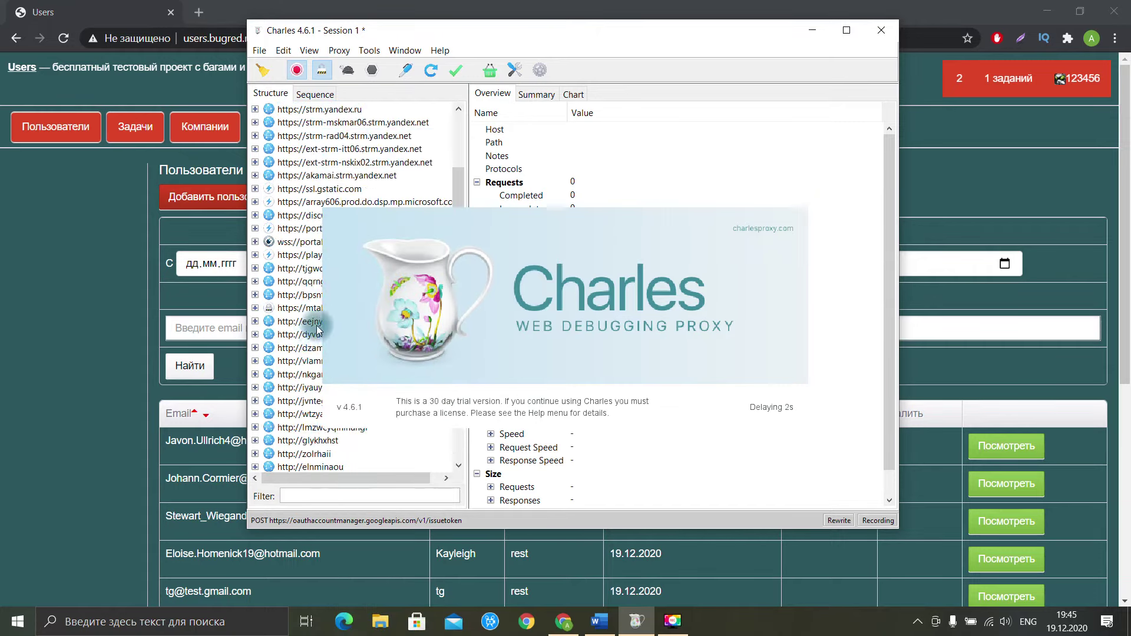
click(265, 71)
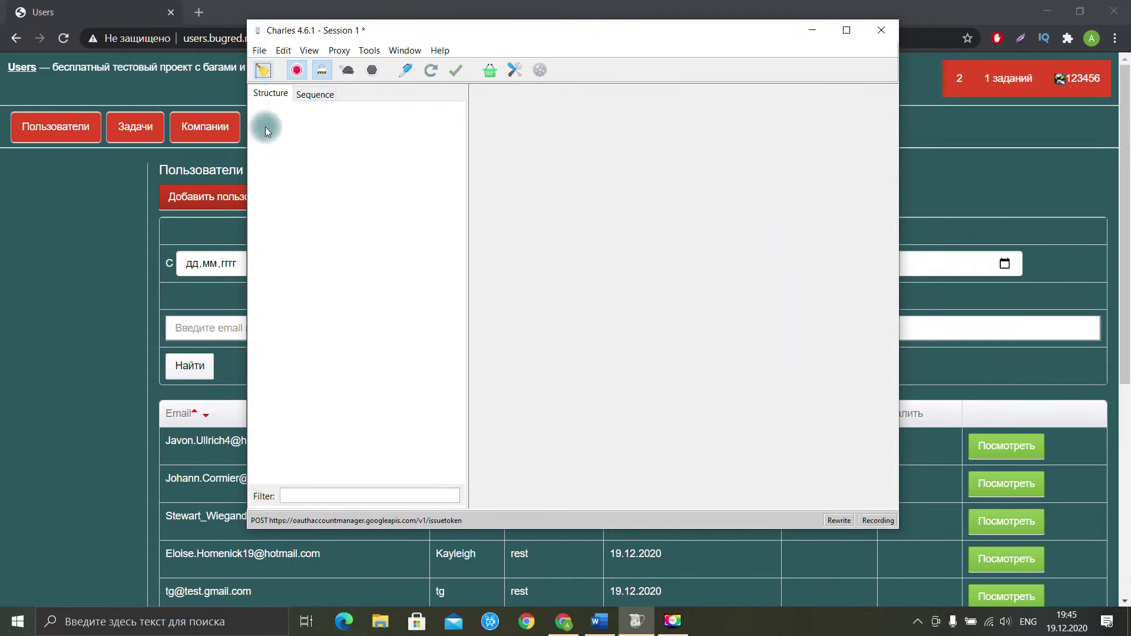
Reload users.bugred.ru in Chrome and examine the overview of its root request in Charles
click(66, 37)
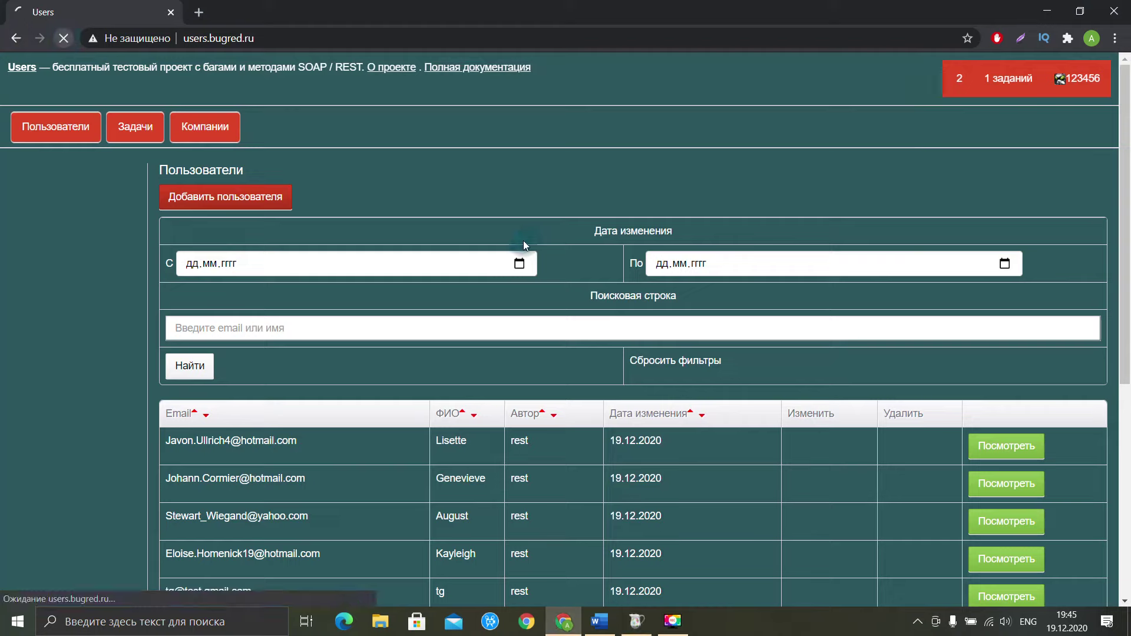
click(636, 621)
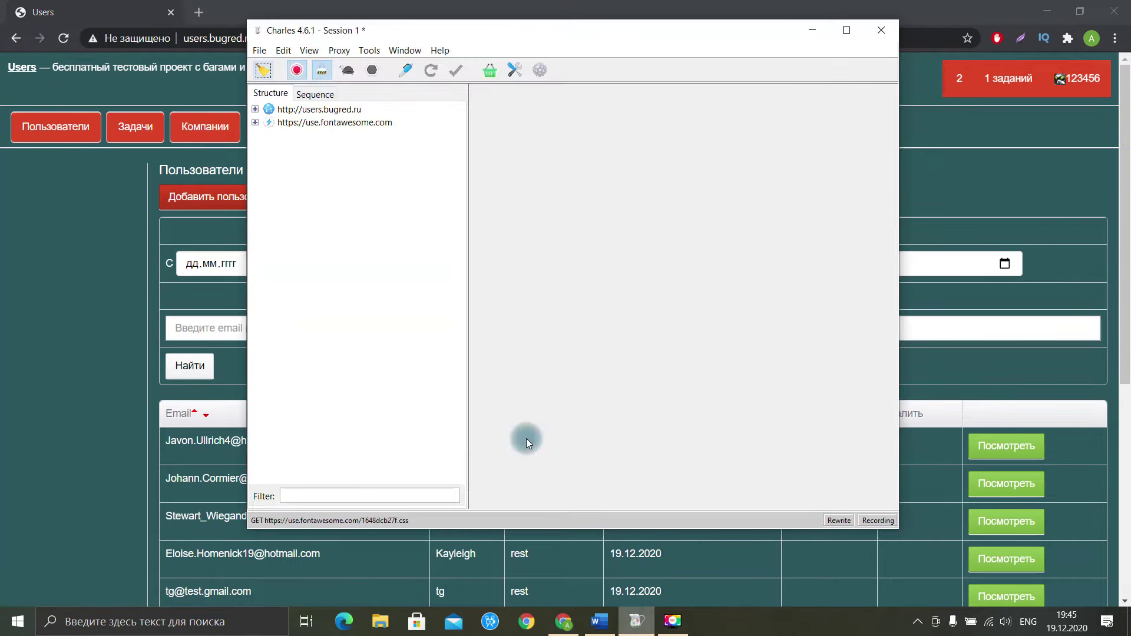
click(339, 110)
click(255, 110)
click(294, 122)
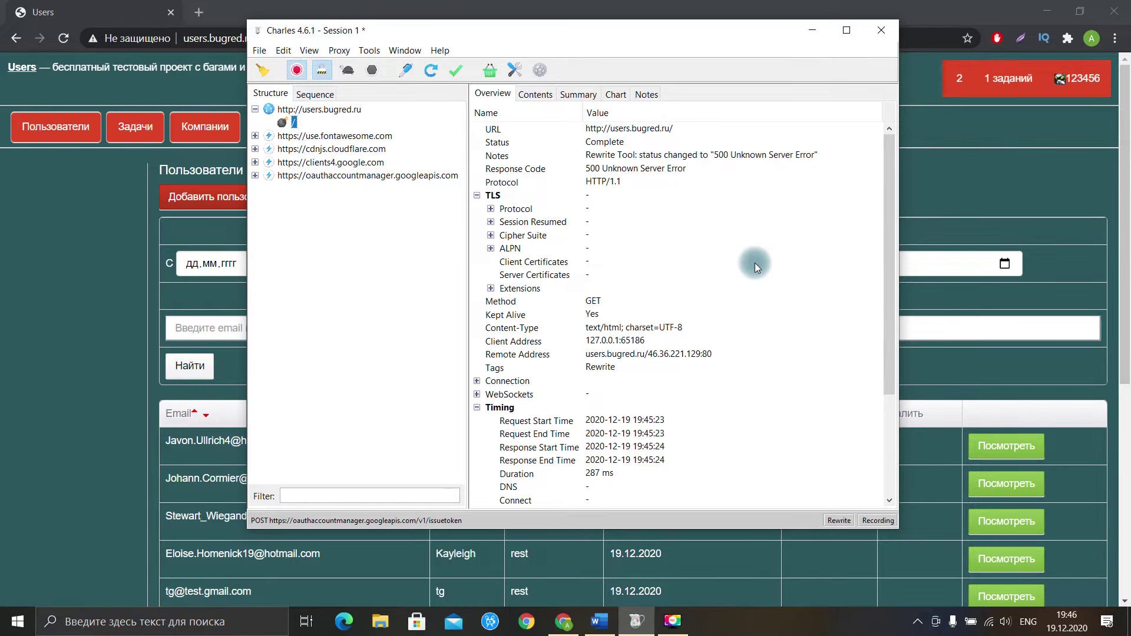
Disable the Rewrite tool in the Rewrite settings and save the change
click(368, 52)
click(398, 146)
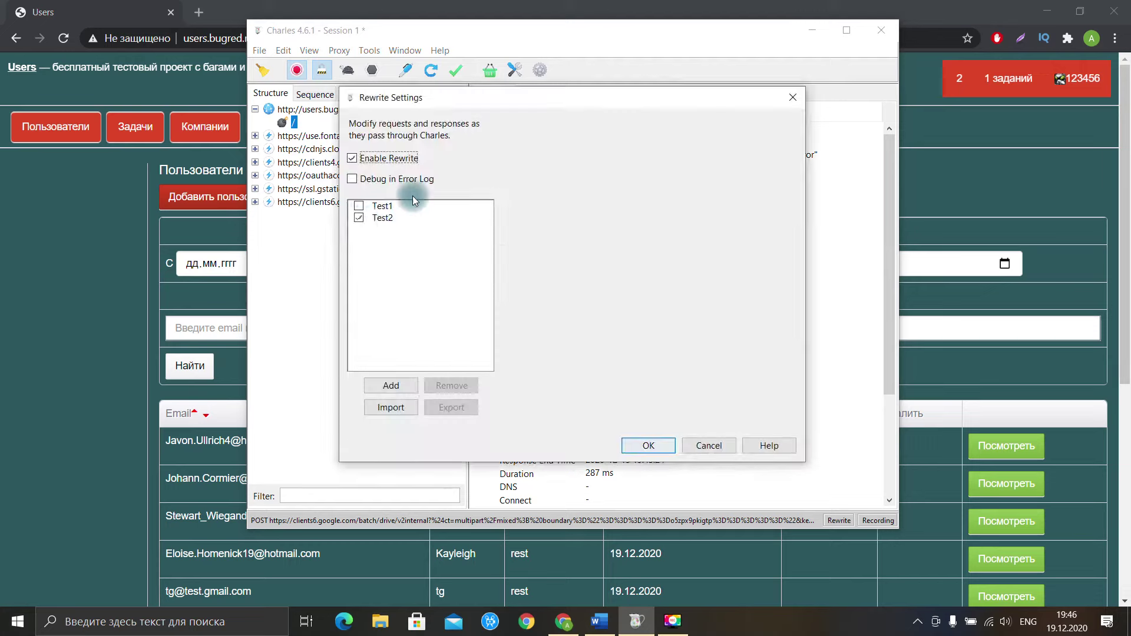
click(358, 218)
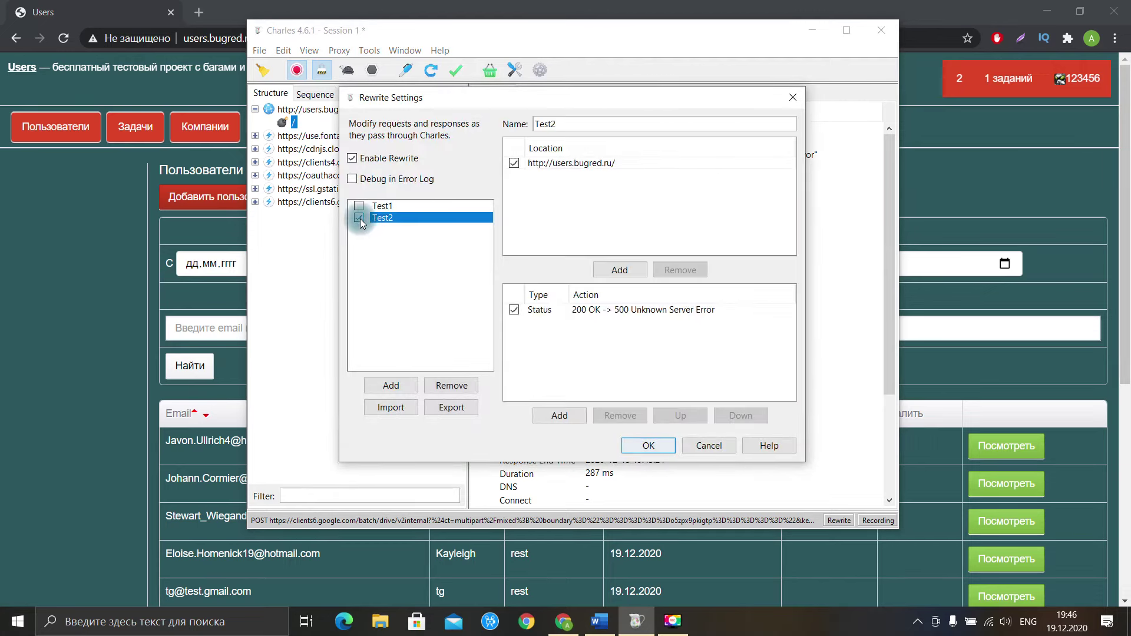
click(352, 158)
click(648, 445)
Enable the Block List in its settings with the blocking action Return 403 response
click(338, 50)
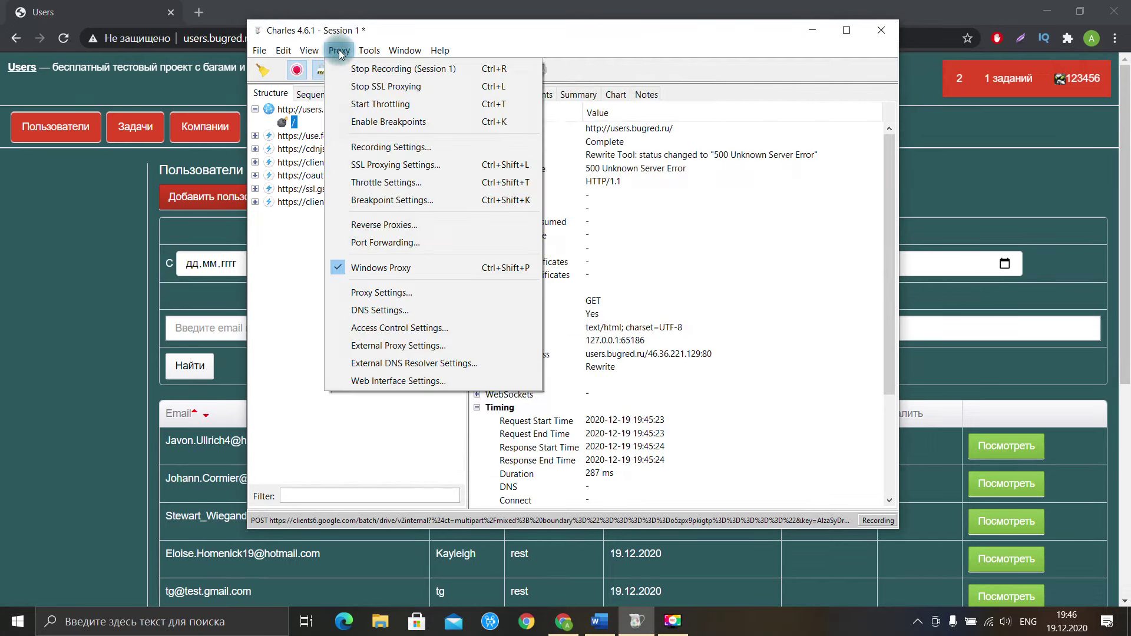
mouse_move(366, 51)
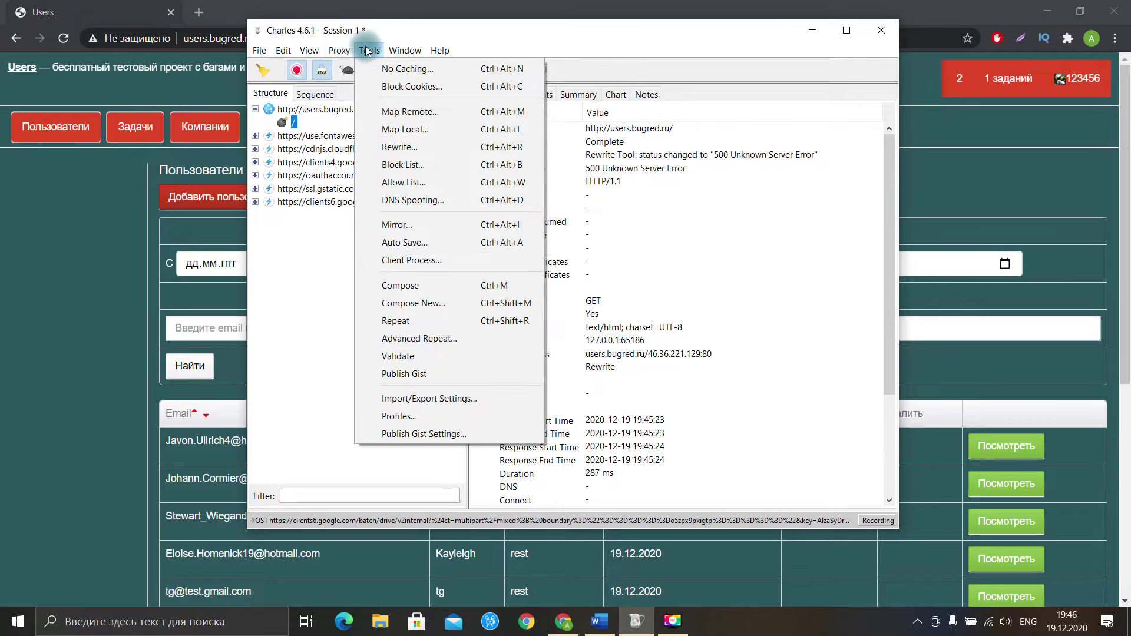
click(415, 165)
click(393, 198)
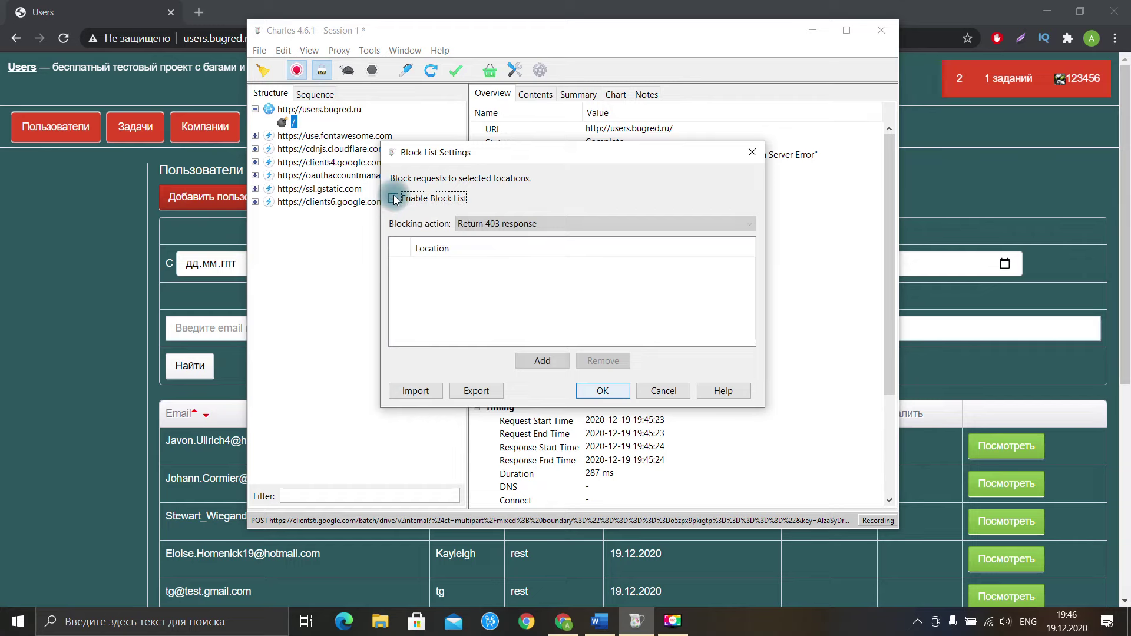
click(514, 226)
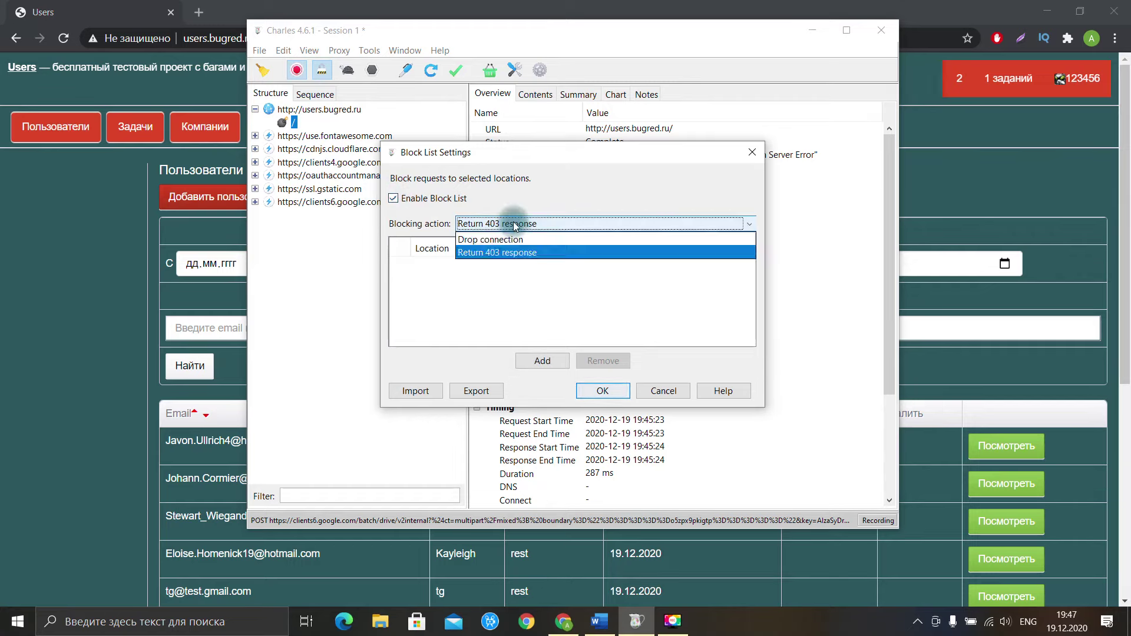
click(511, 253)
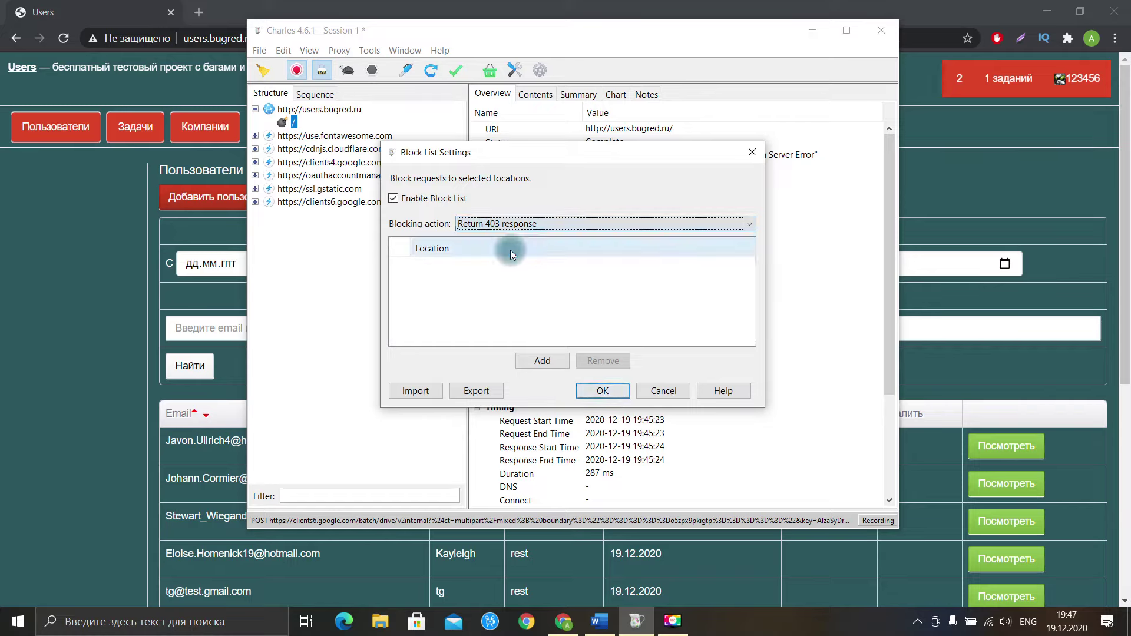
click(540, 364)
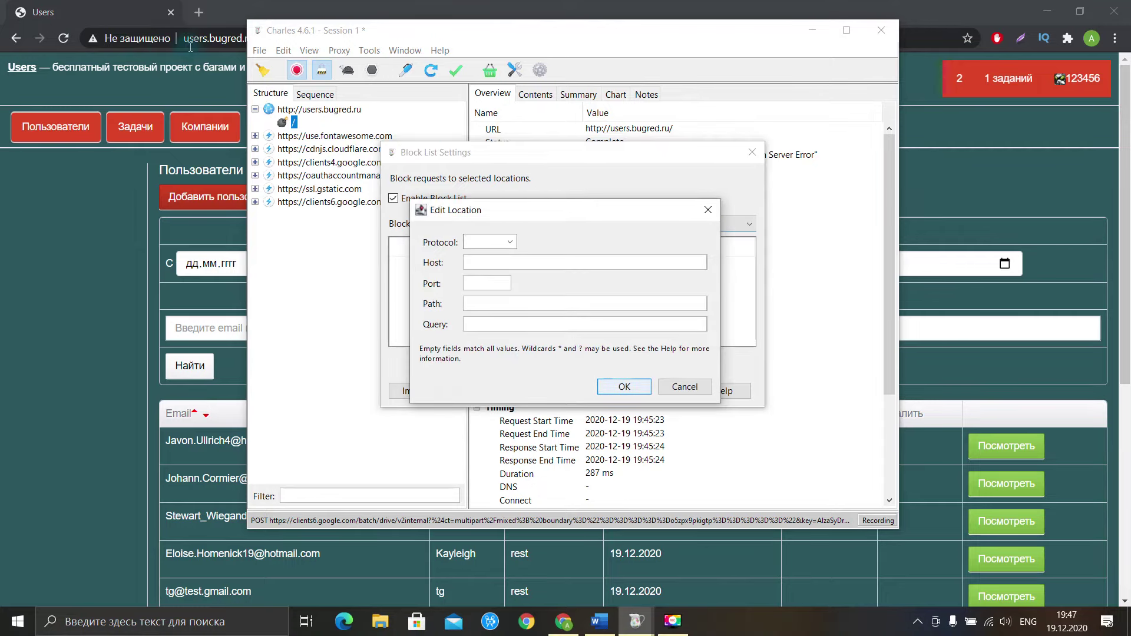
click(268, 40)
key(ctrl+c)
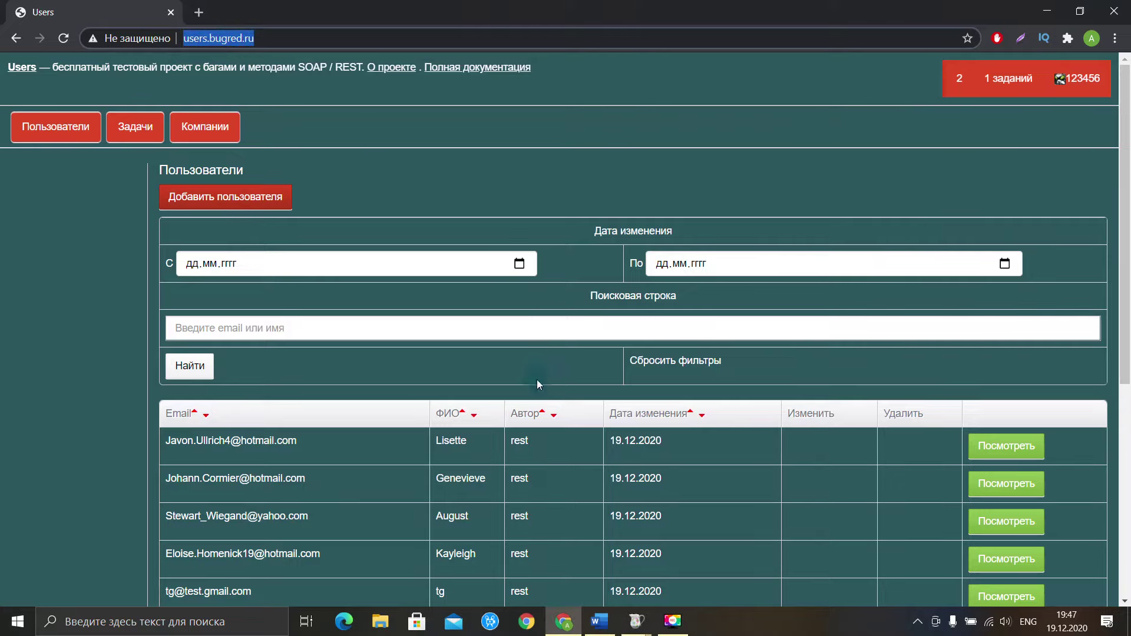
mouse_move(636, 622)
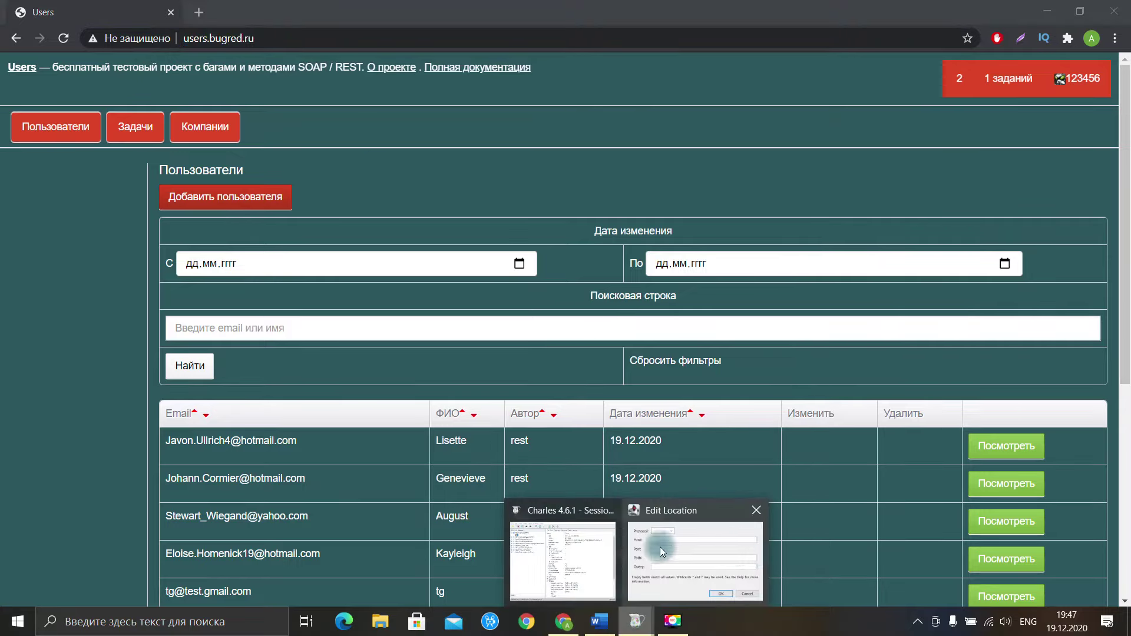
click(691, 546)
click(548, 263)
key(ctrl+v)
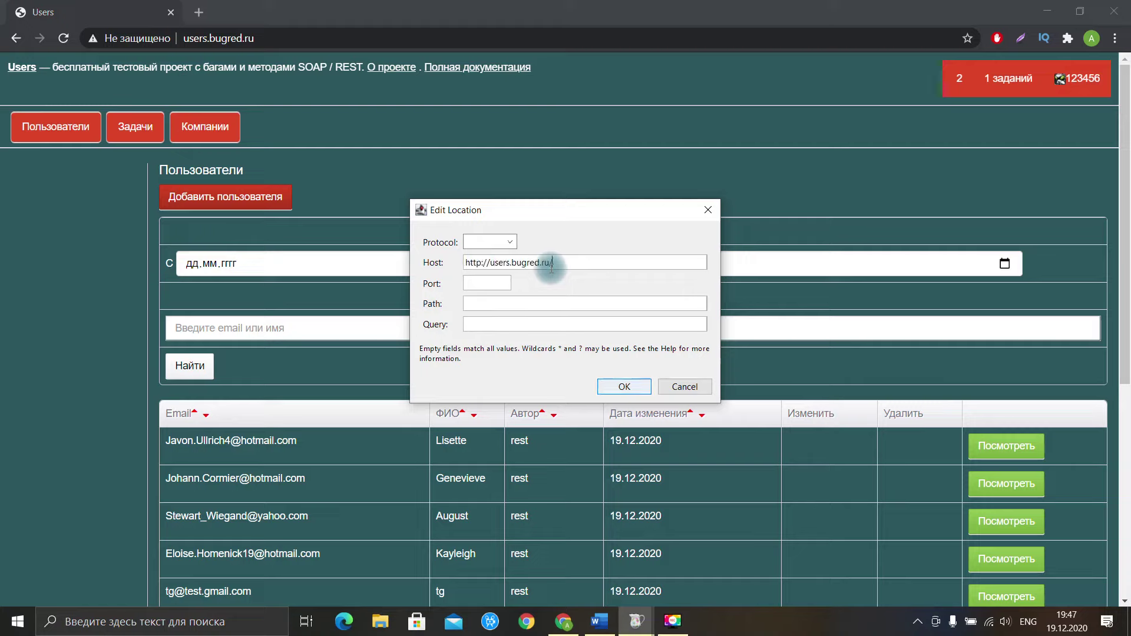
click(623, 387)
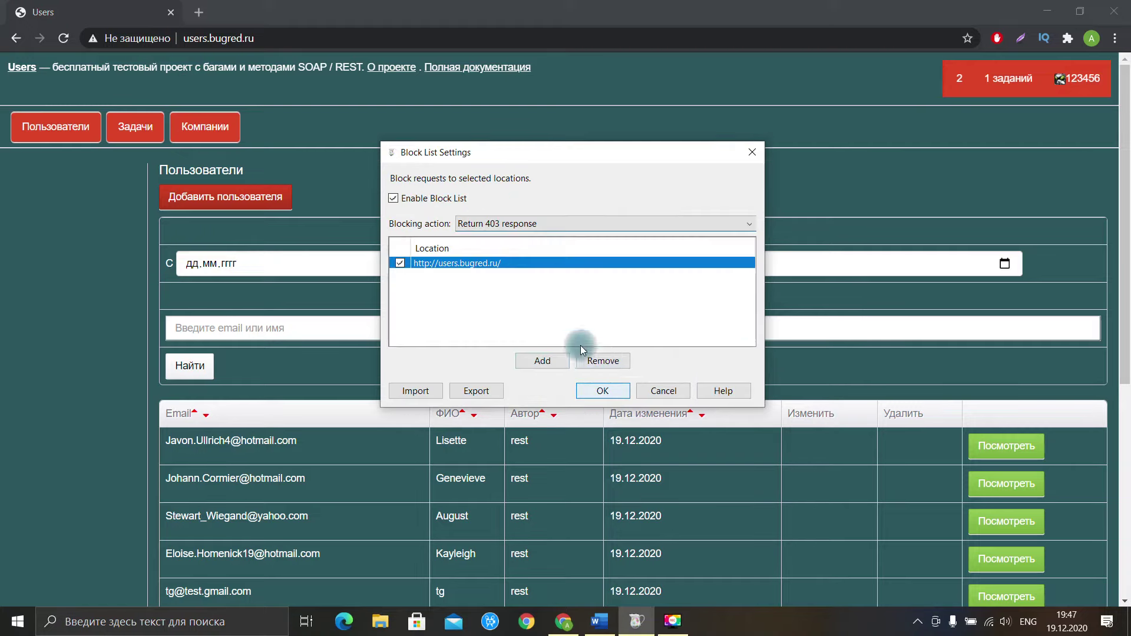
click(607, 390)
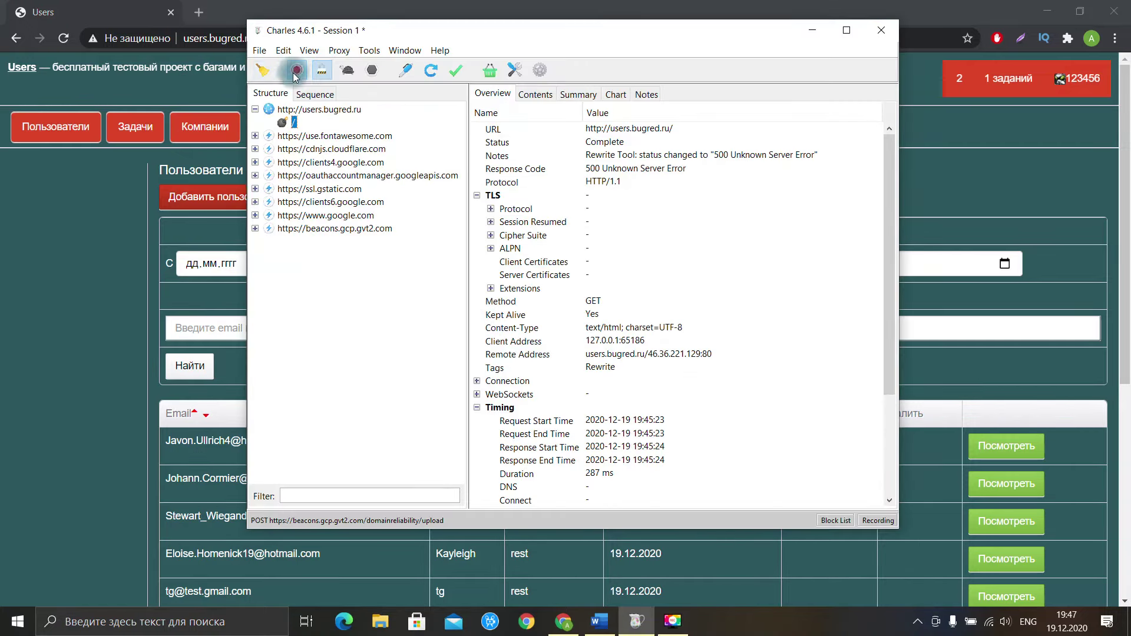
Clear the recorded Charles session, reload users.bugred.ru in Chrome and examine the page returned
click(261, 70)
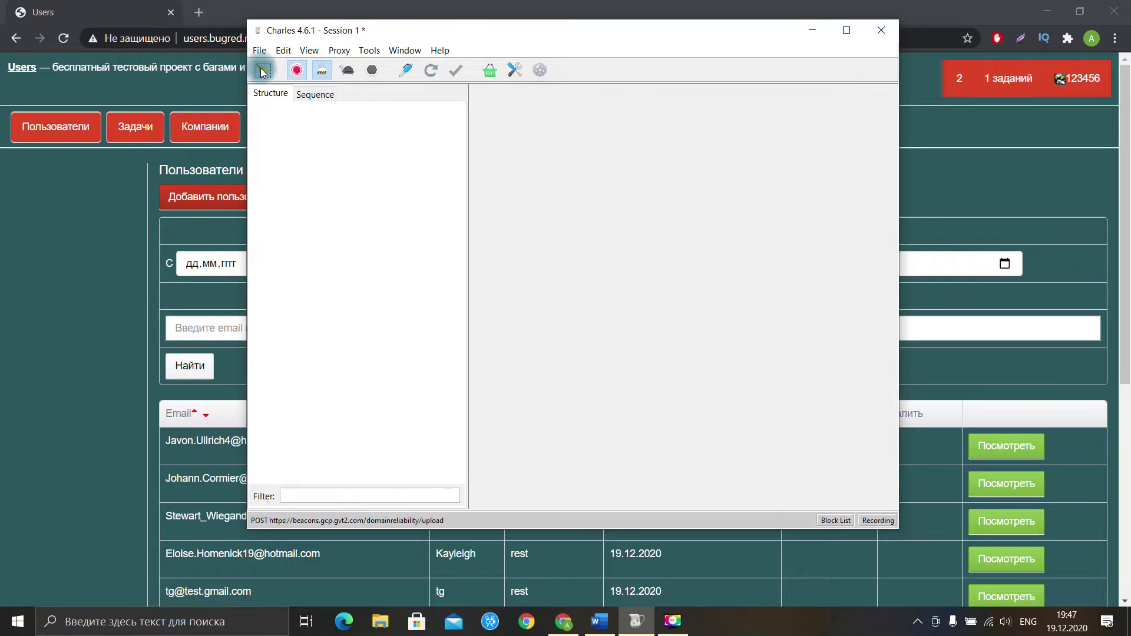
click(63, 39)
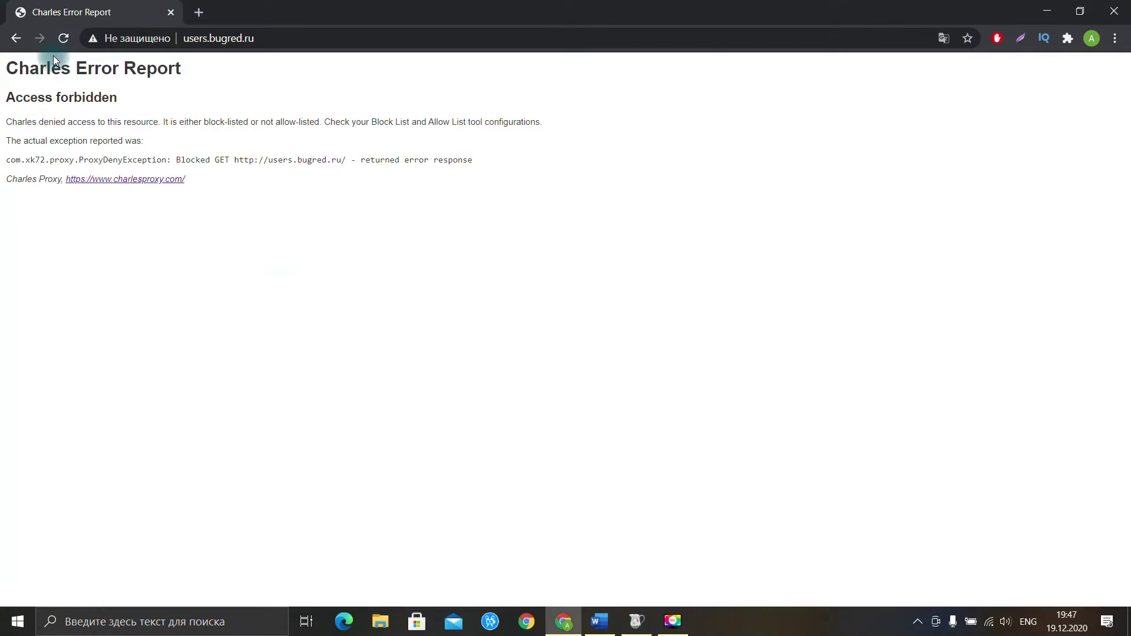
drag(11, 60, 186, 65)
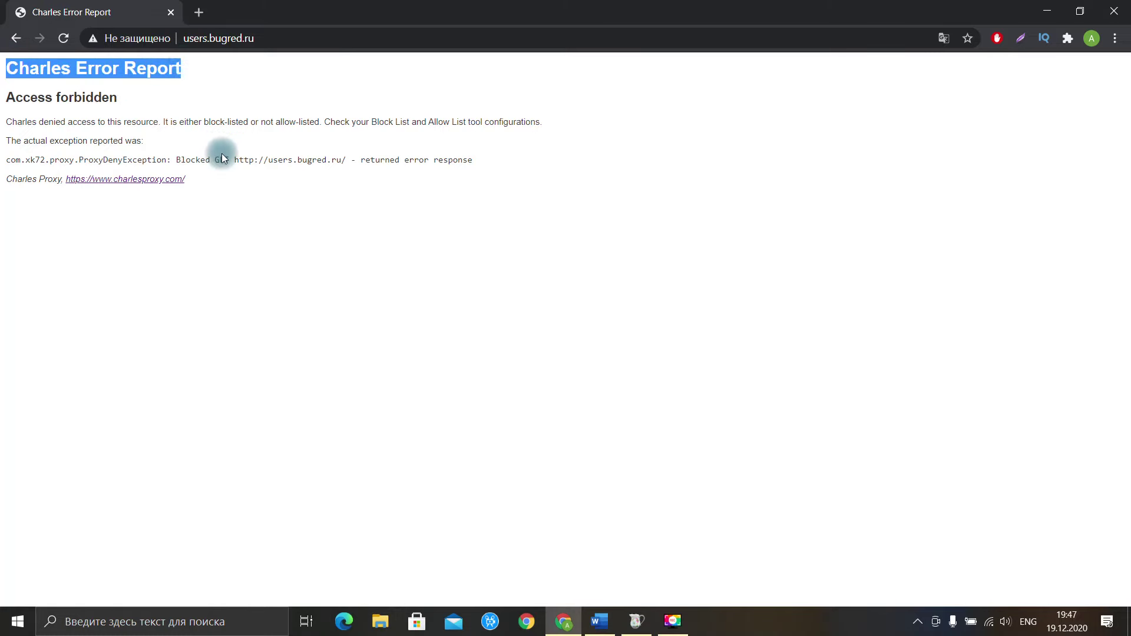
click(236, 214)
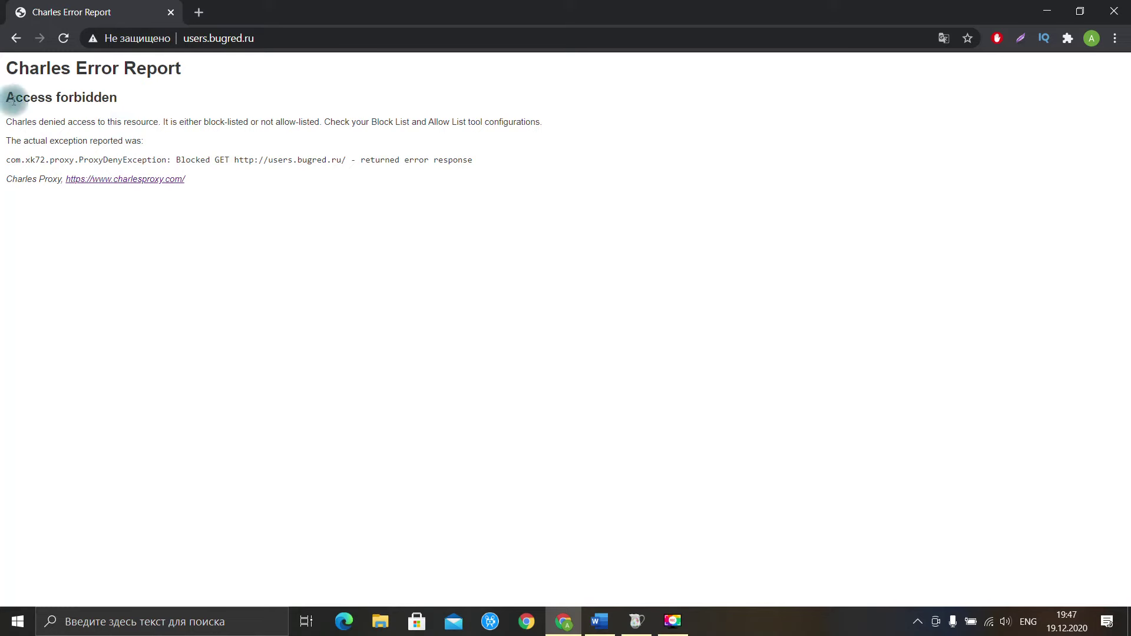
click(636, 621)
click(318, 109)
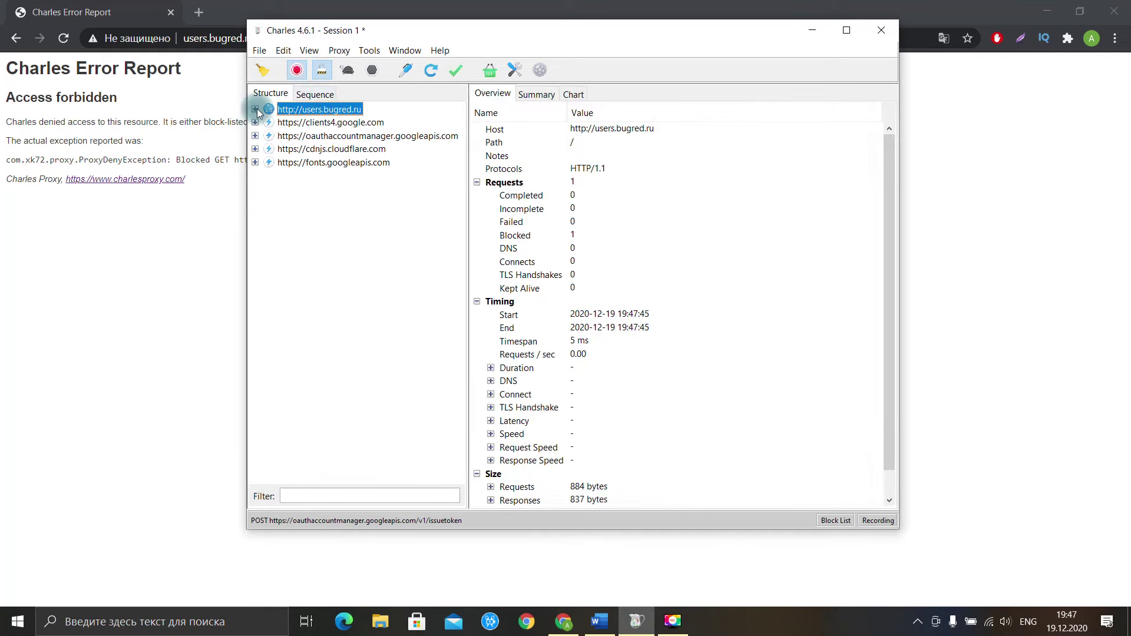
double_click(281, 109)
click(287, 122)
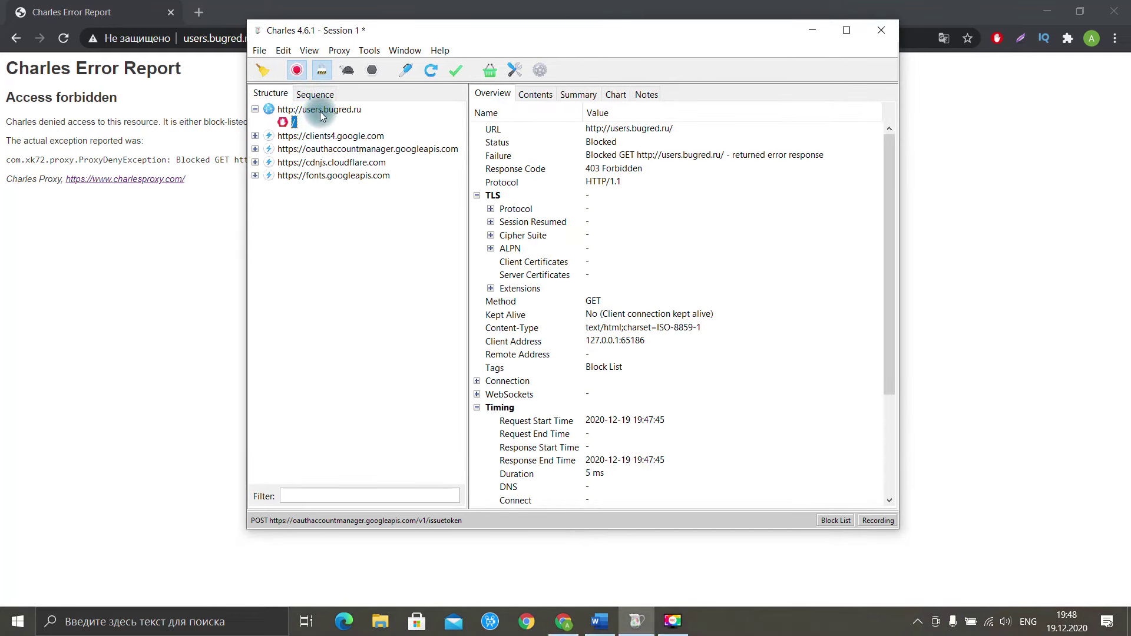
click(617, 165)
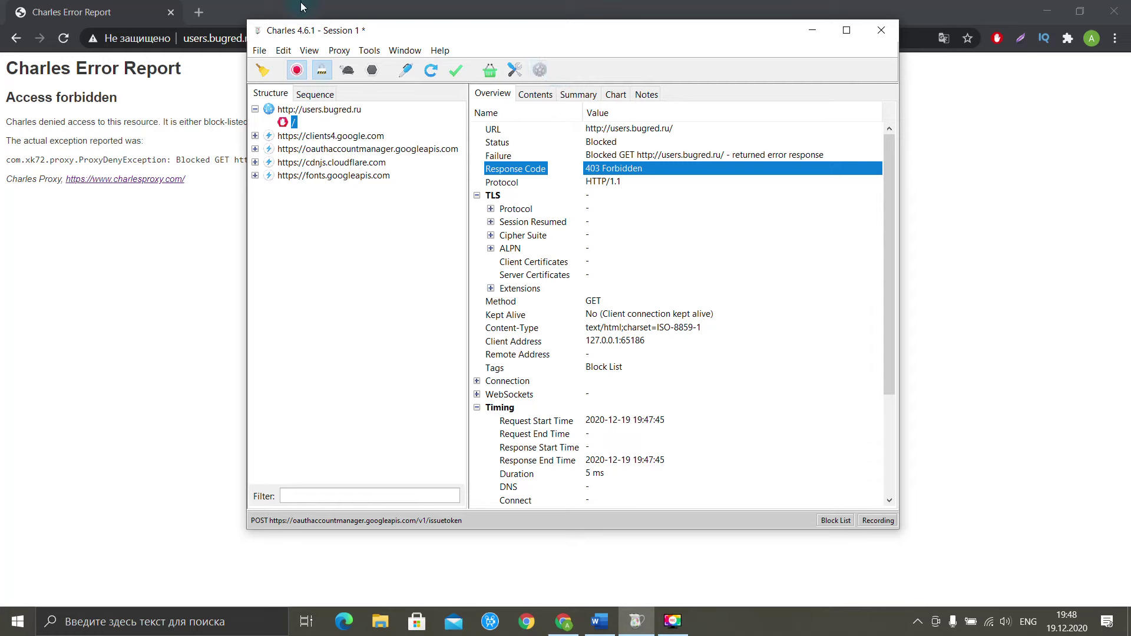
Disable the Block List in its settings, save the change and reload users.bugred.ru in Chrome
click(372, 52)
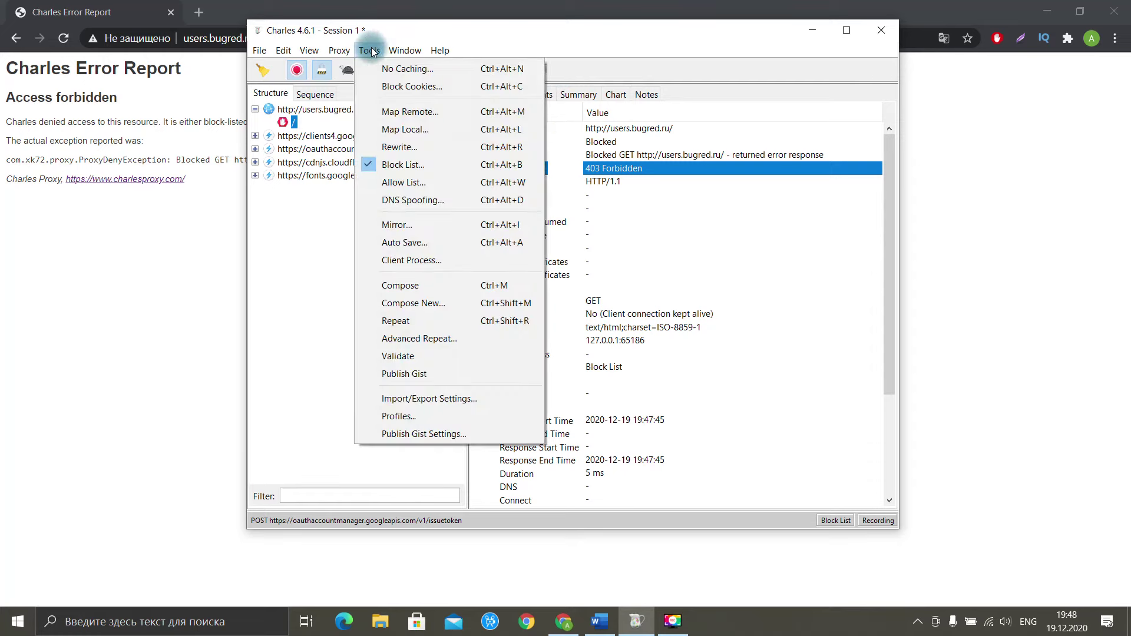
click(427, 165)
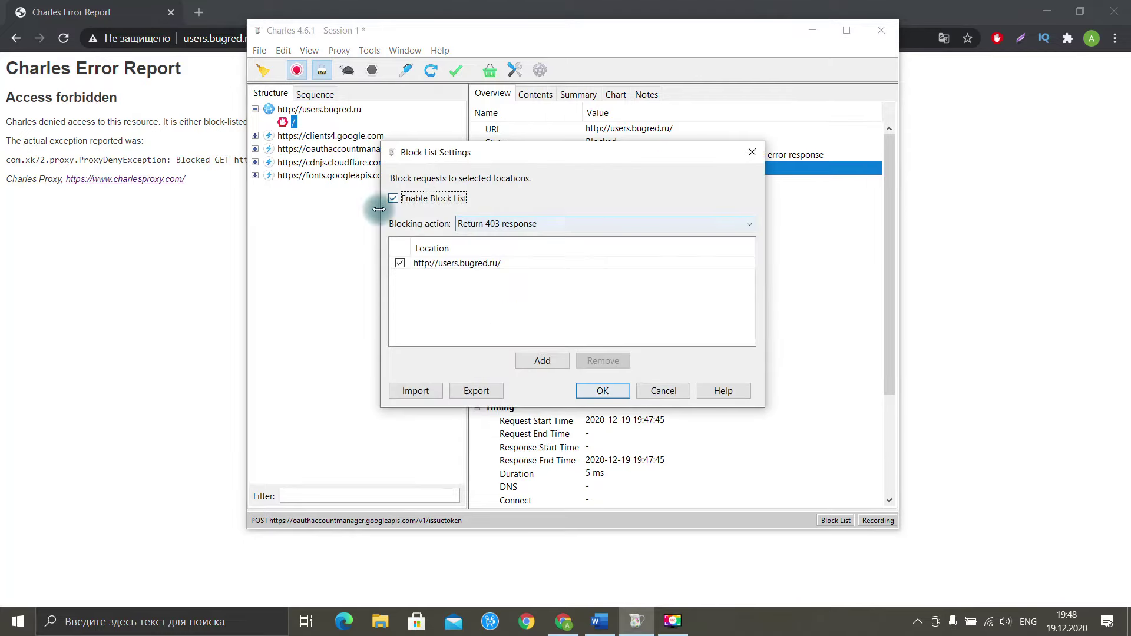
click(407, 199)
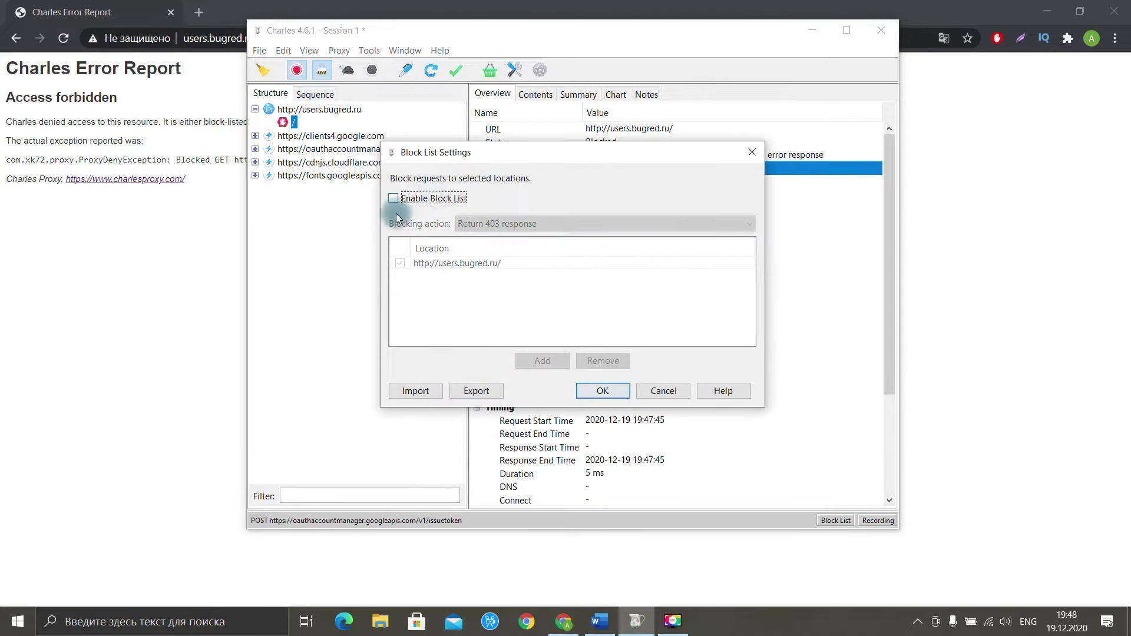
click(602, 391)
click(63, 38)
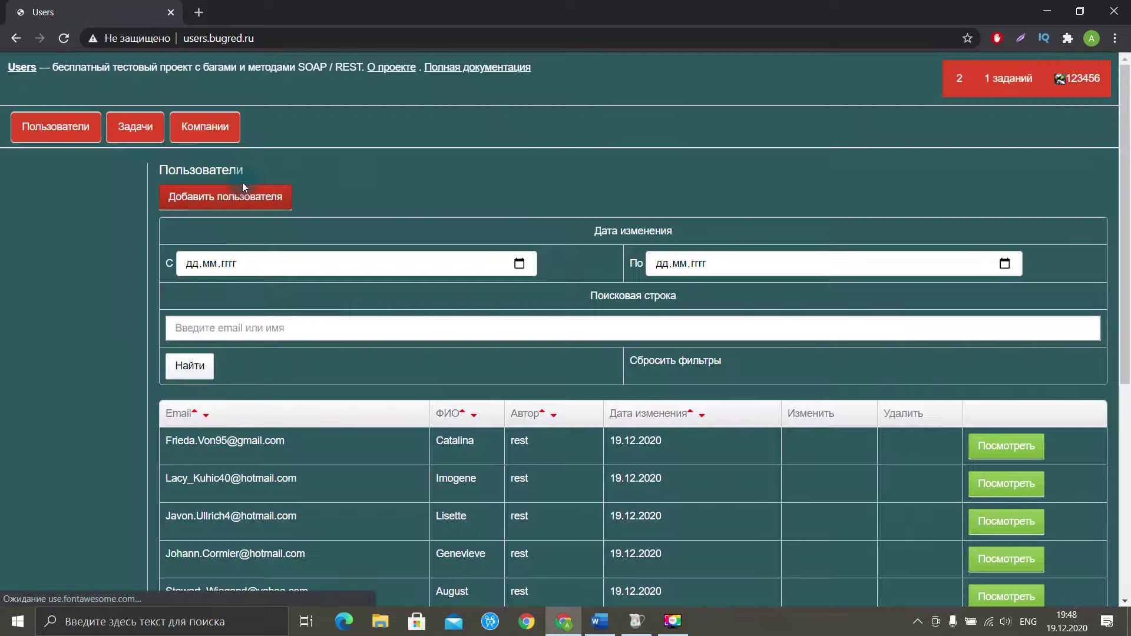
Return to Charles and enable the Allow List in its settings with the blocking action Return 403 response
click(646, 630)
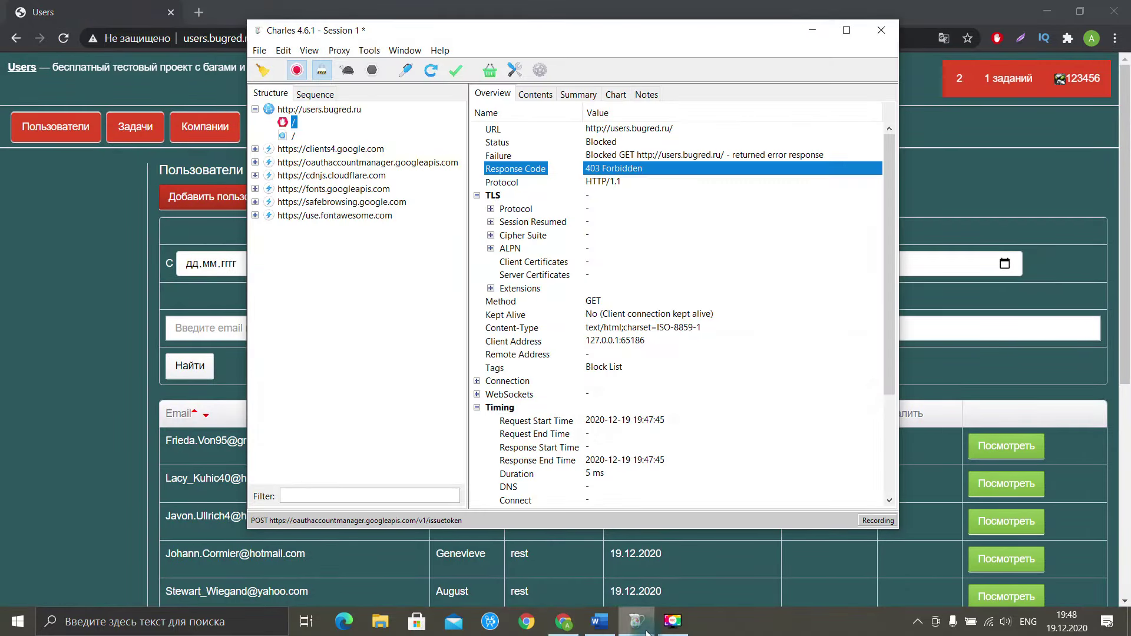
click(369, 50)
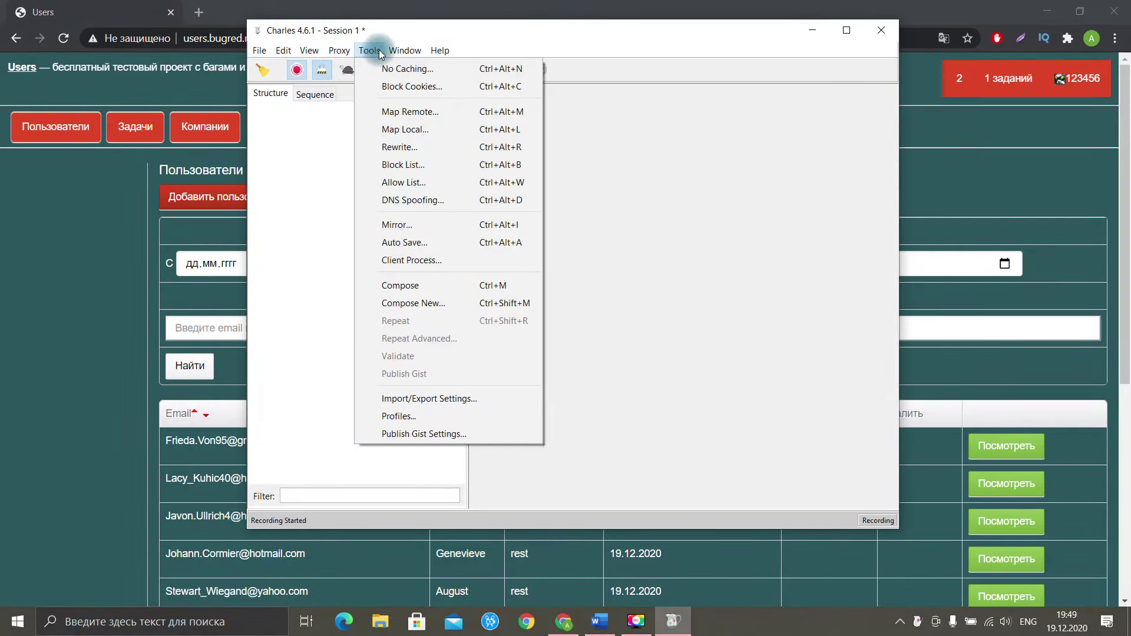
click(415, 185)
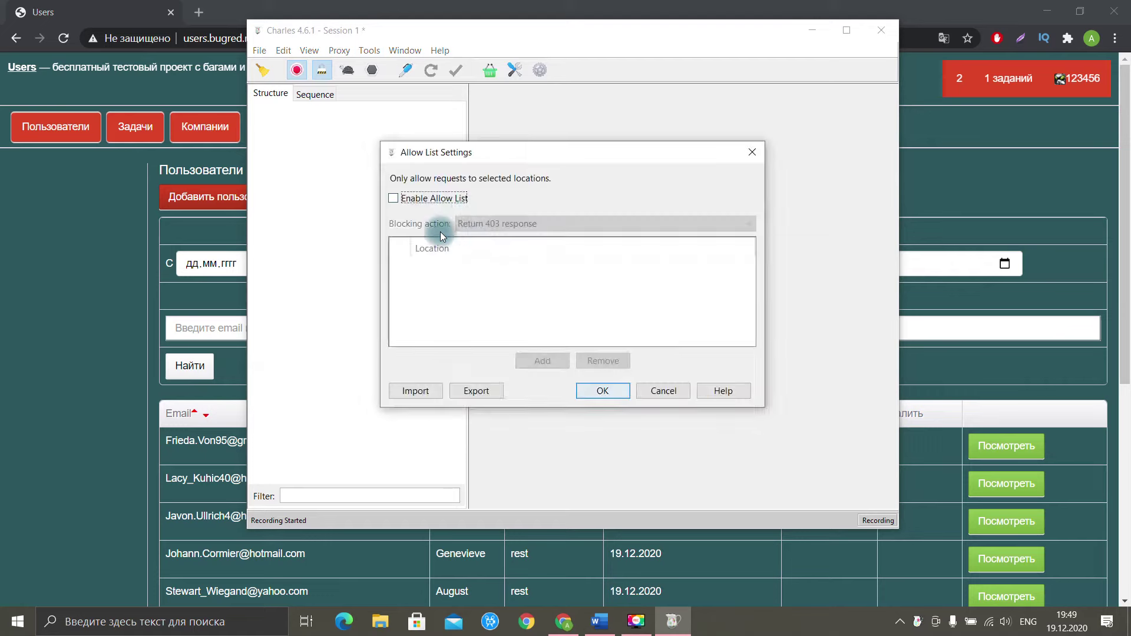
click(449, 199)
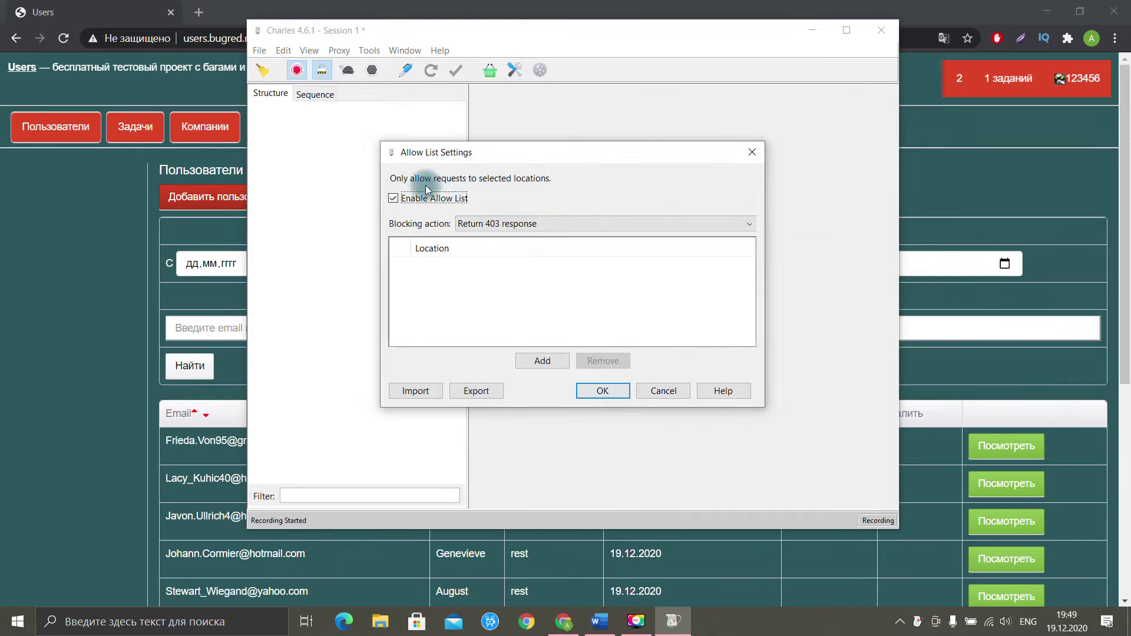
click(504, 228)
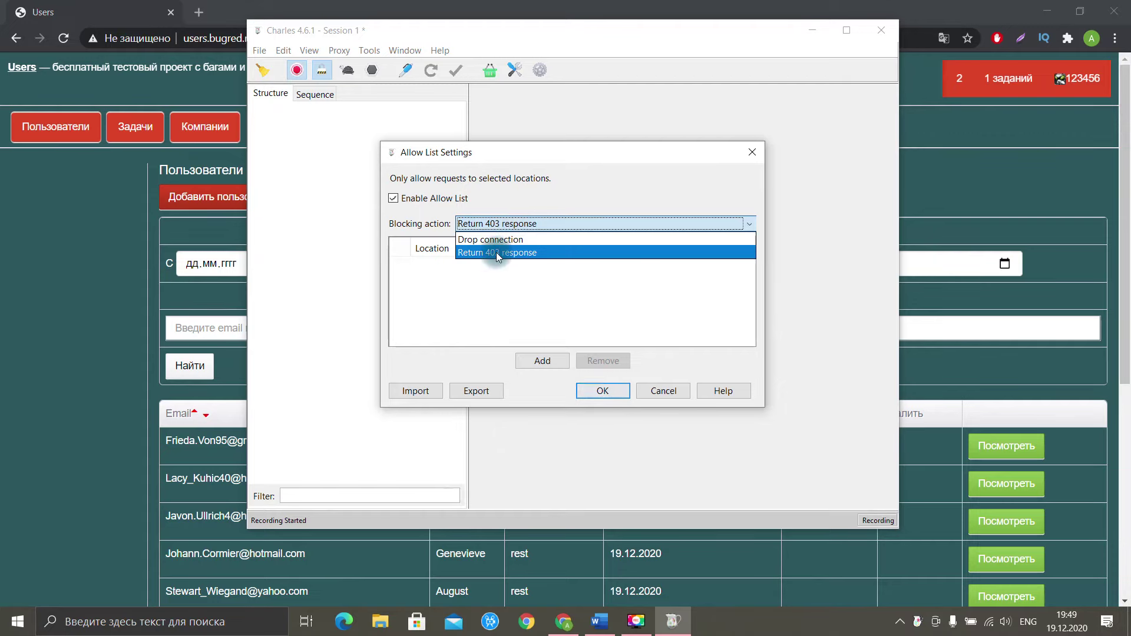
click(496, 252)
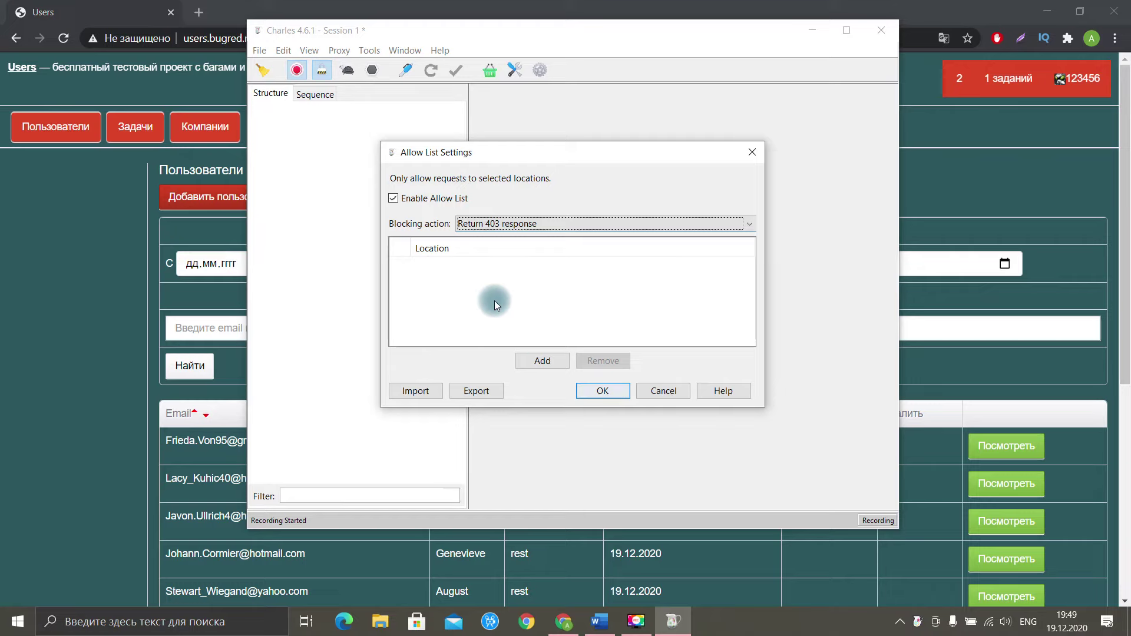
click(533, 360)
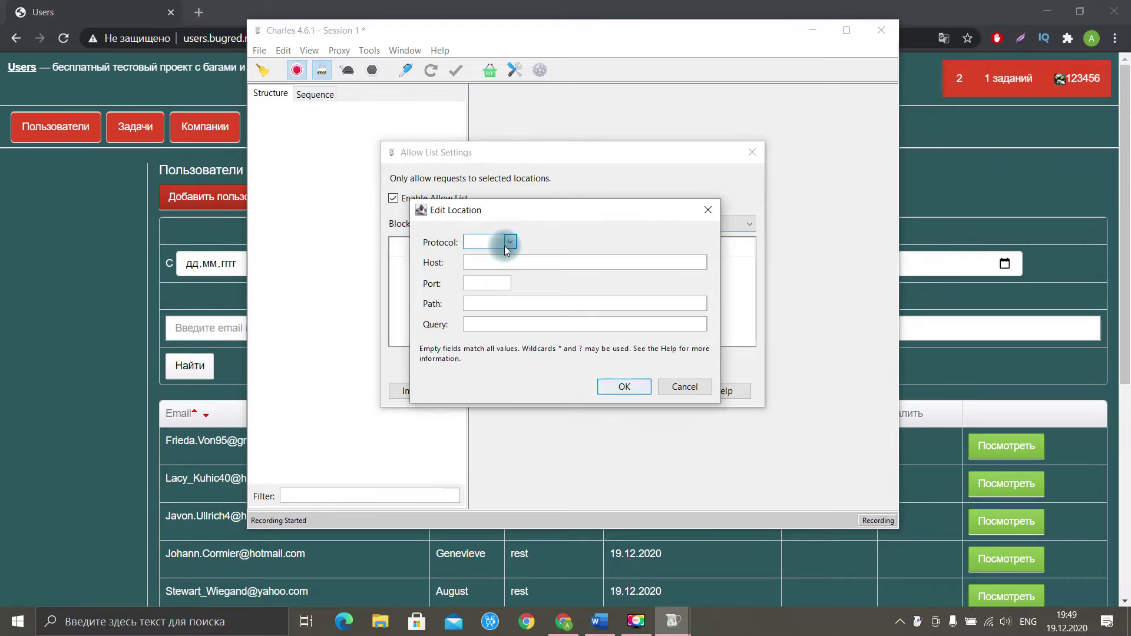
click(505, 247)
click(519, 262)
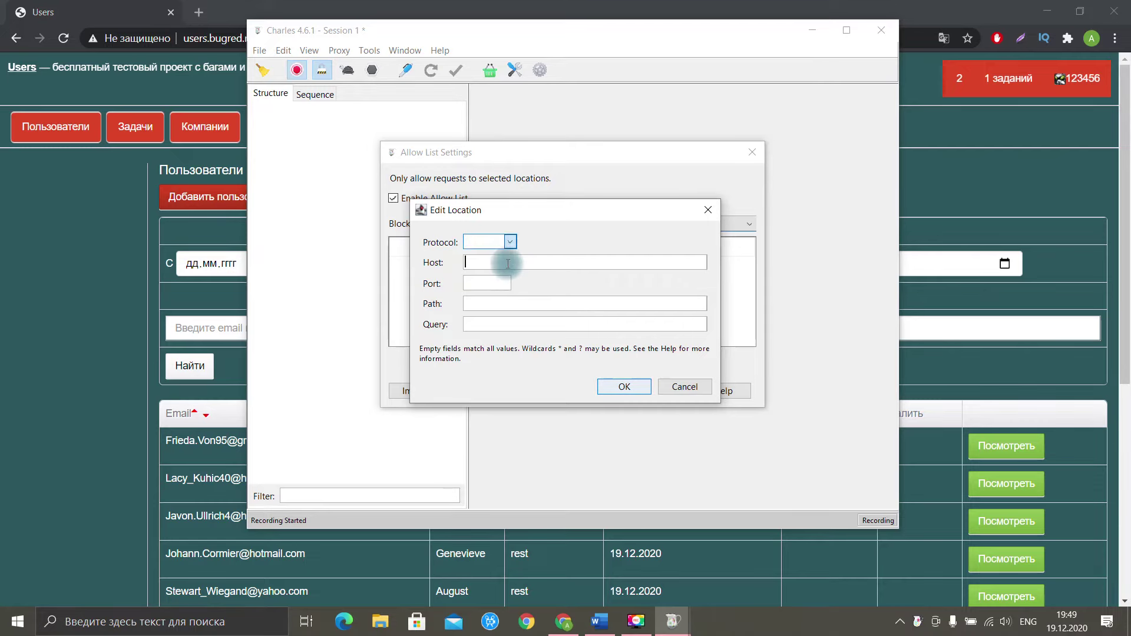
text(http://users.bugred.ru/)
click(506, 259)
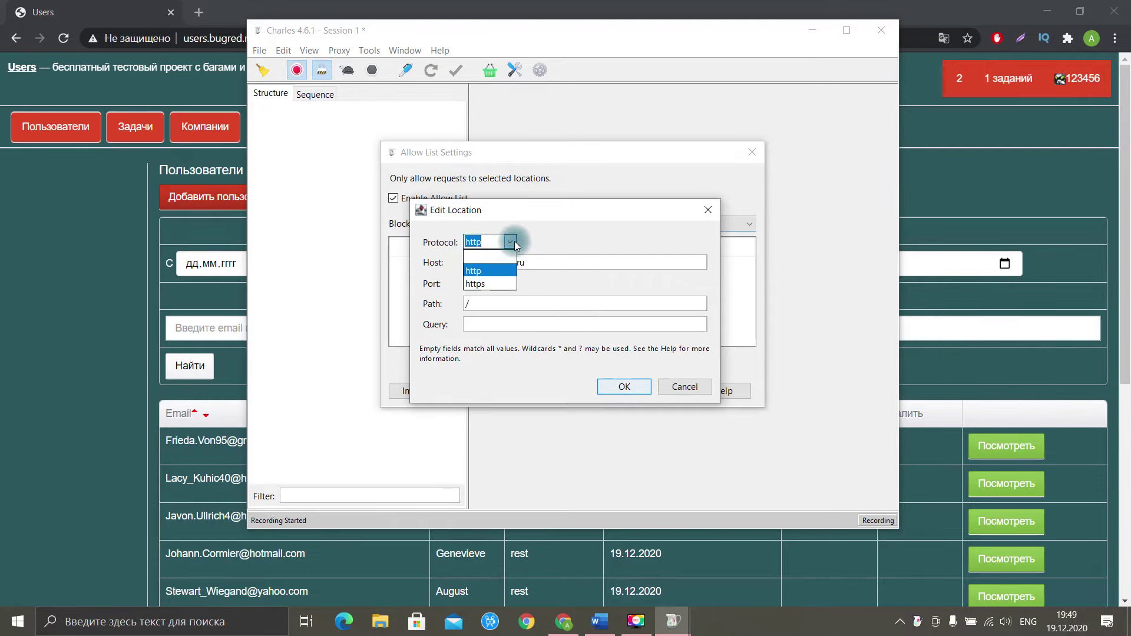
key(Return)
click(601, 391)
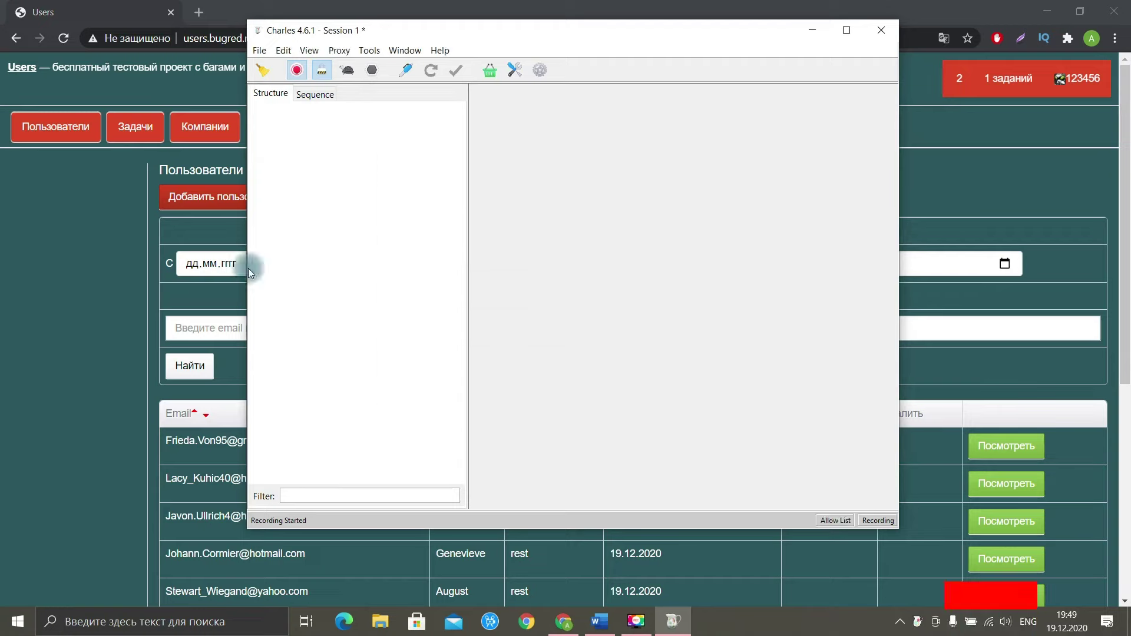
Test the Allow List in Chrome by loading google.com in a new tab and reloading users.bugred.ru in its own tab
click(198, 12)
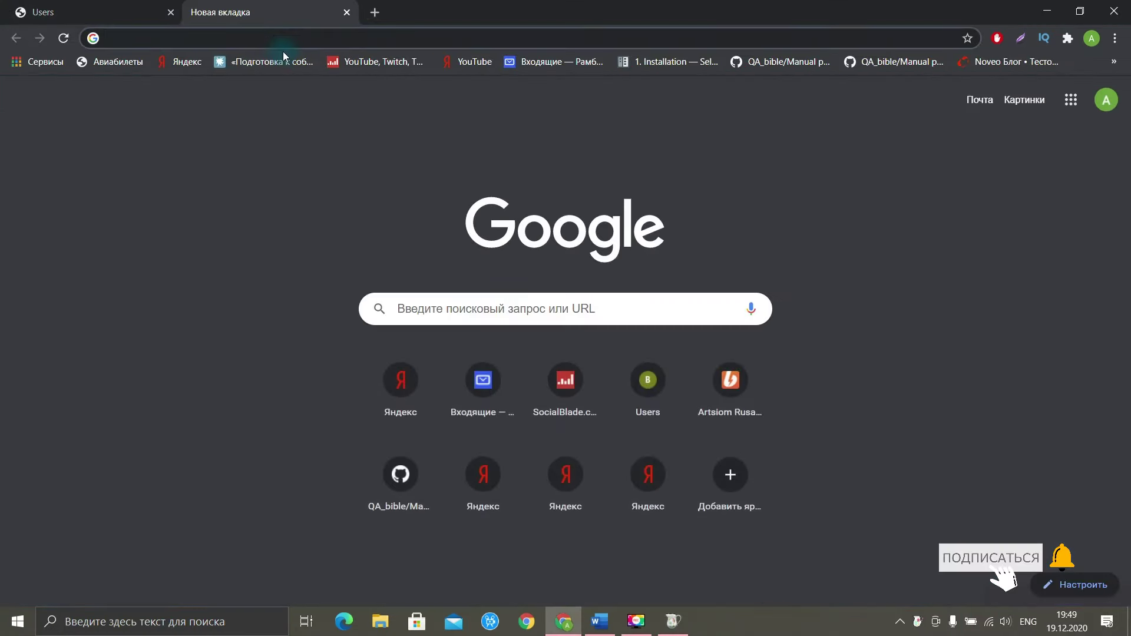
text(google.com)
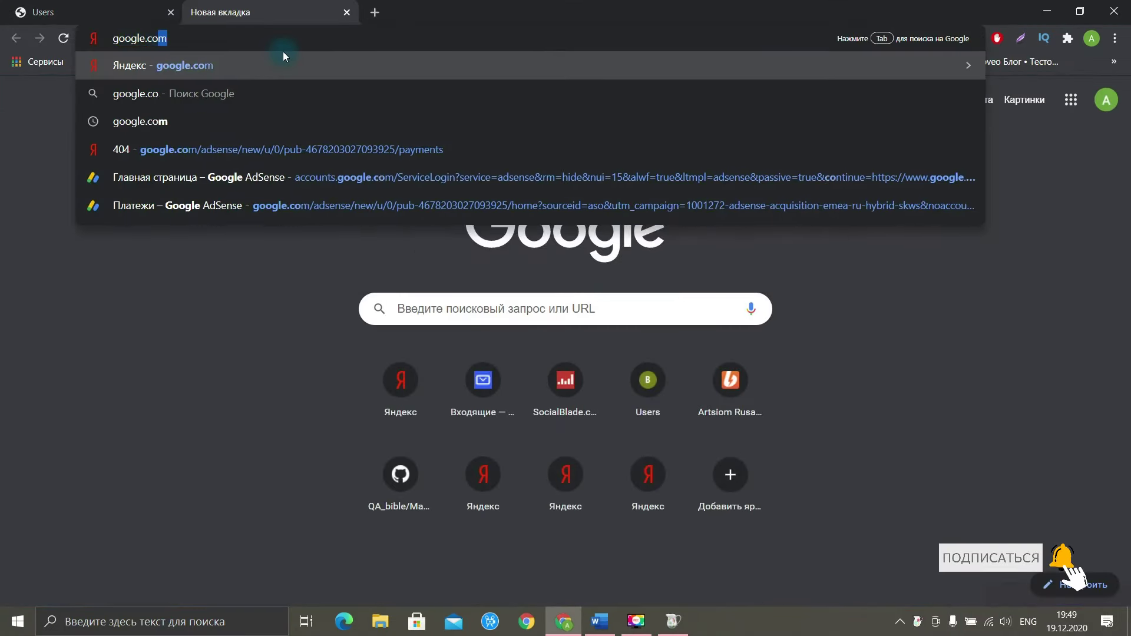
key(Return)
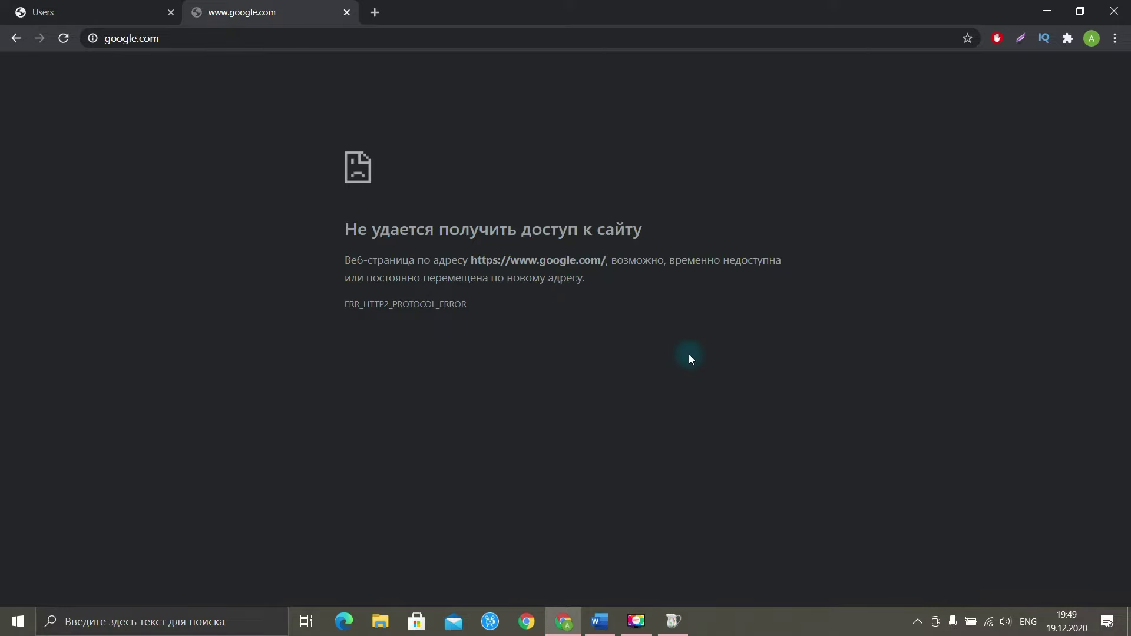
click(143, 24)
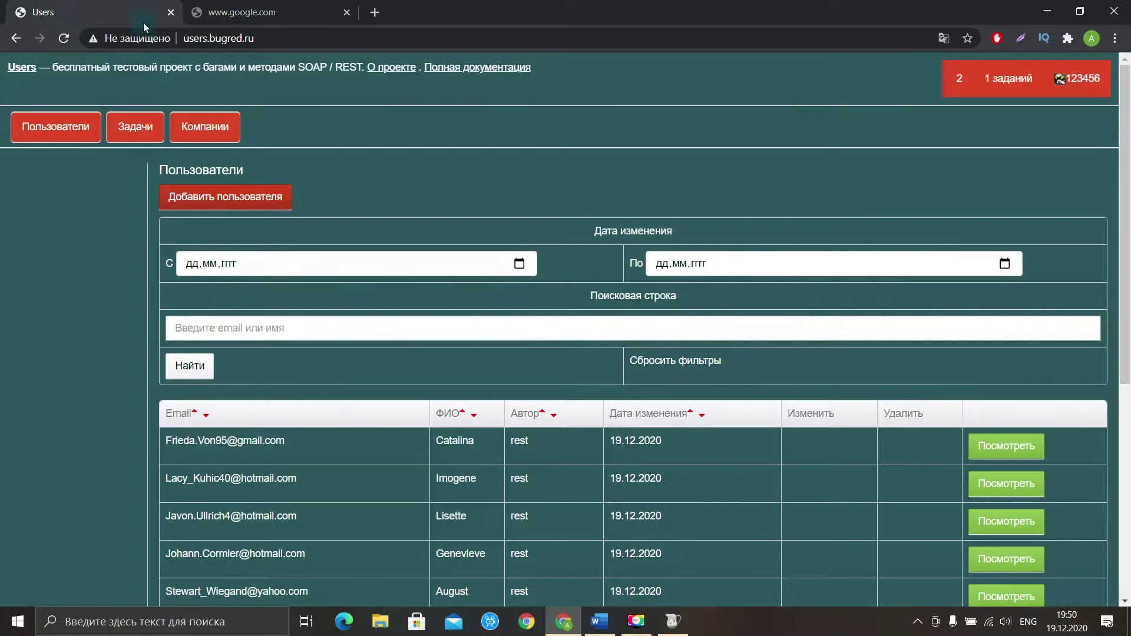
click(62, 38)
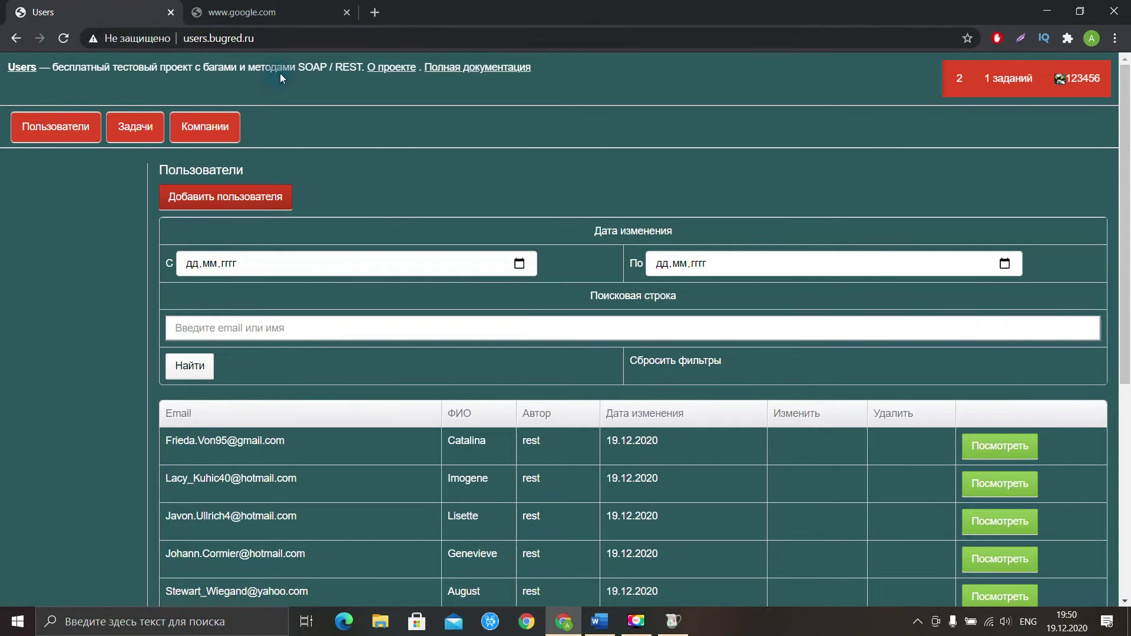
Load the bookmarked Yandex and Rambler mail pages, each in a new Chrome tab, to test the Allow List
click(375, 12)
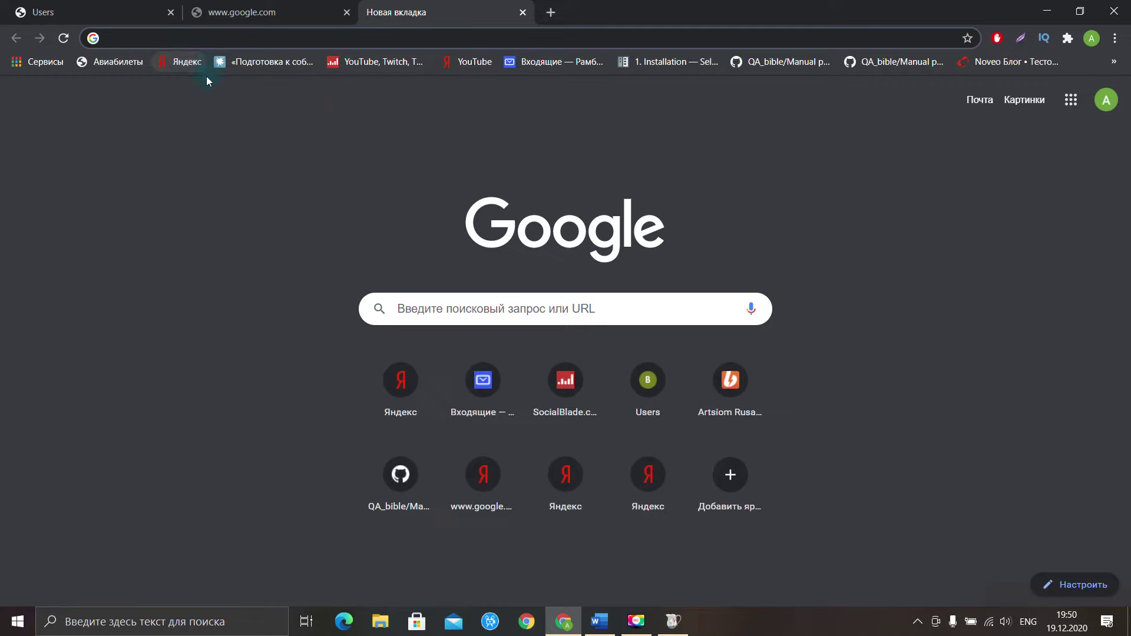
click(194, 64)
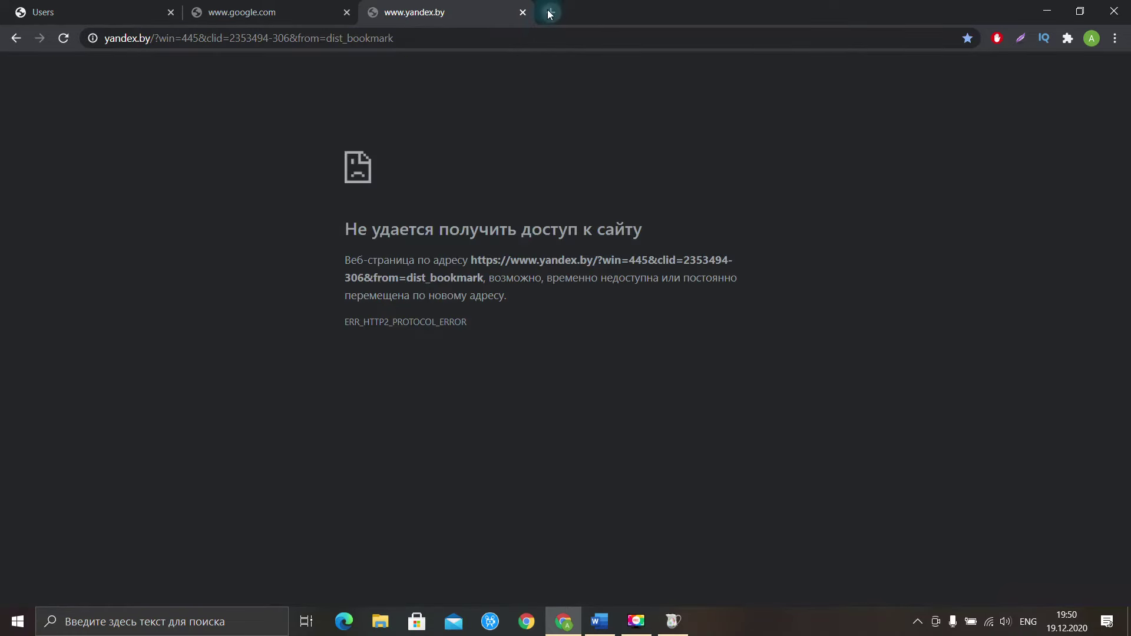
click(548, 11)
click(554, 62)
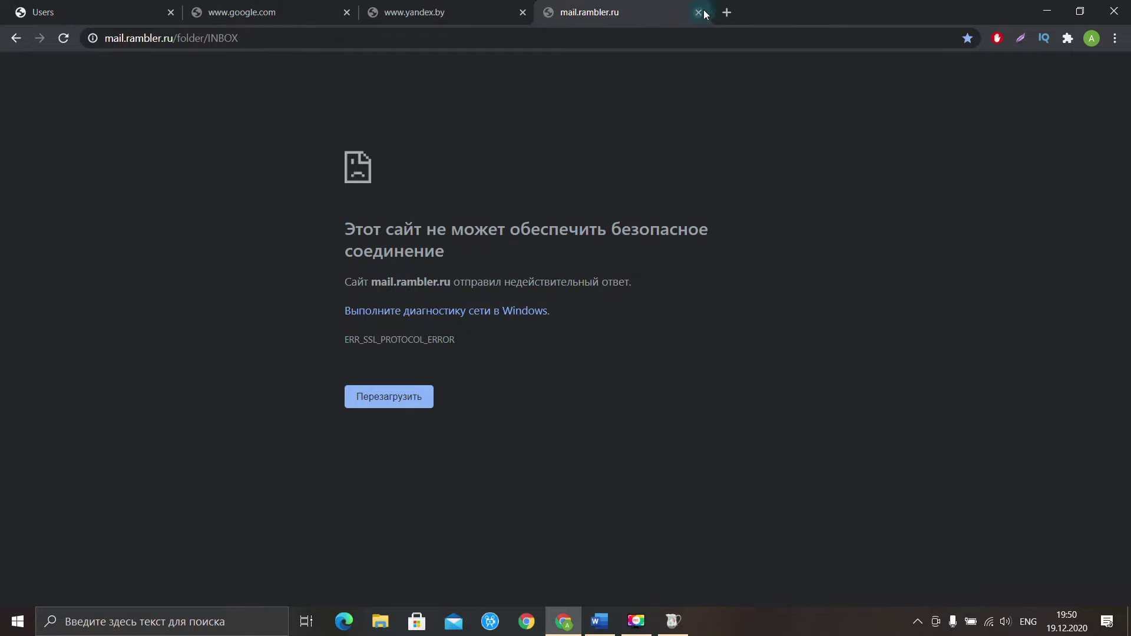
Close the Rambler mail, Yandex and Google tabs, keeping only the Users tab
click(699, 12)
click(523, 11)
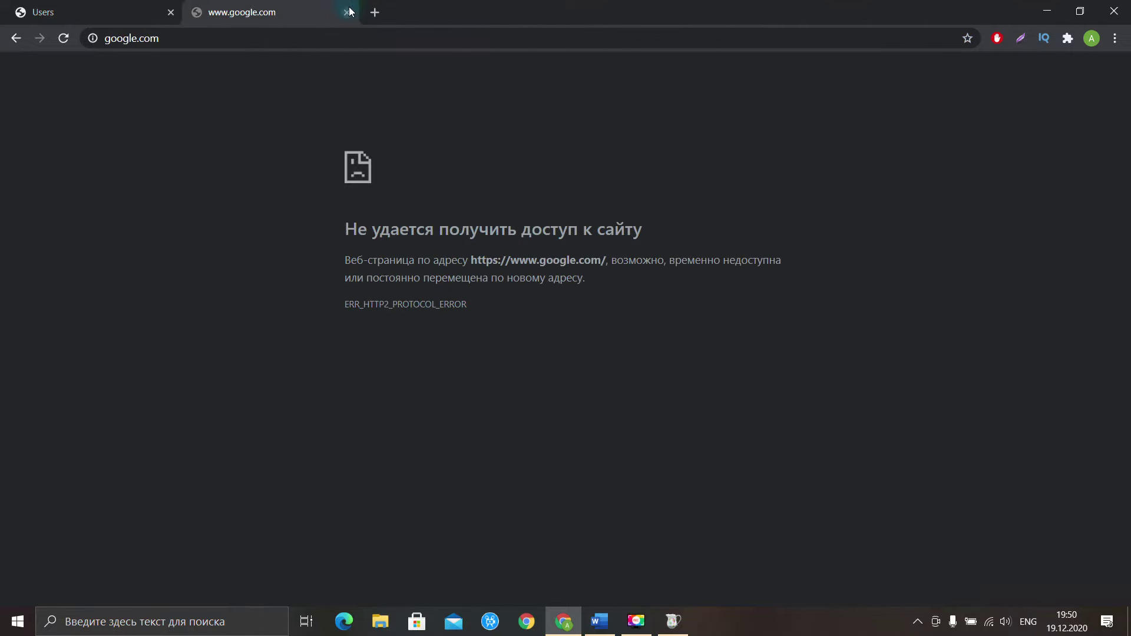
click(347, 12)
Switch to Charles, disable the Allow List in its settings and save the change
click(673, 621)
click(310, 50)
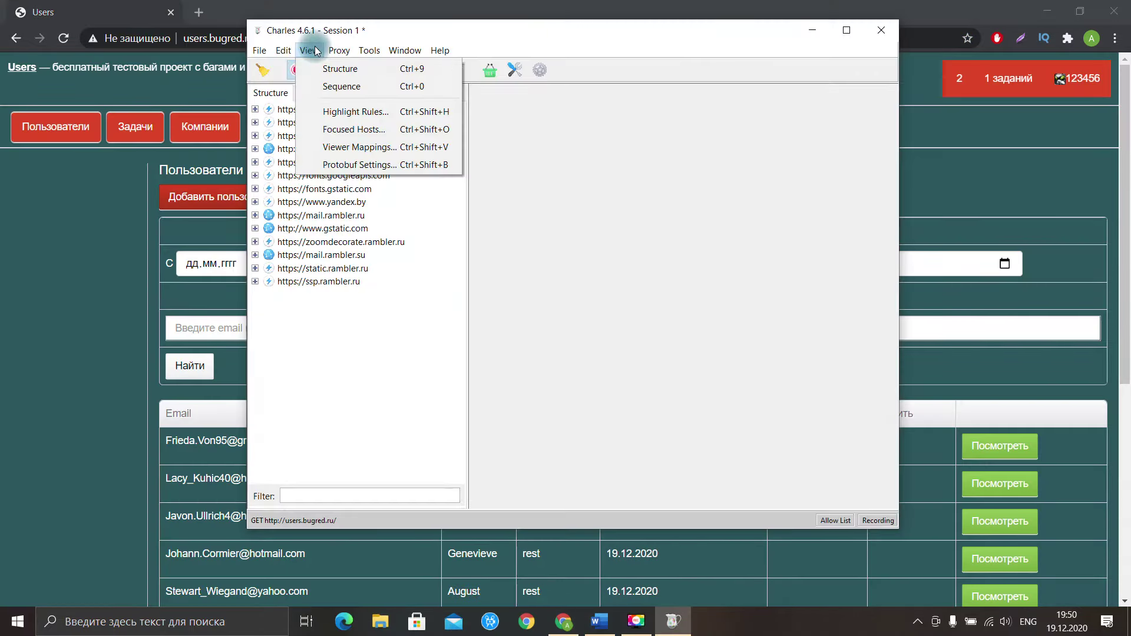
click(416, 180)
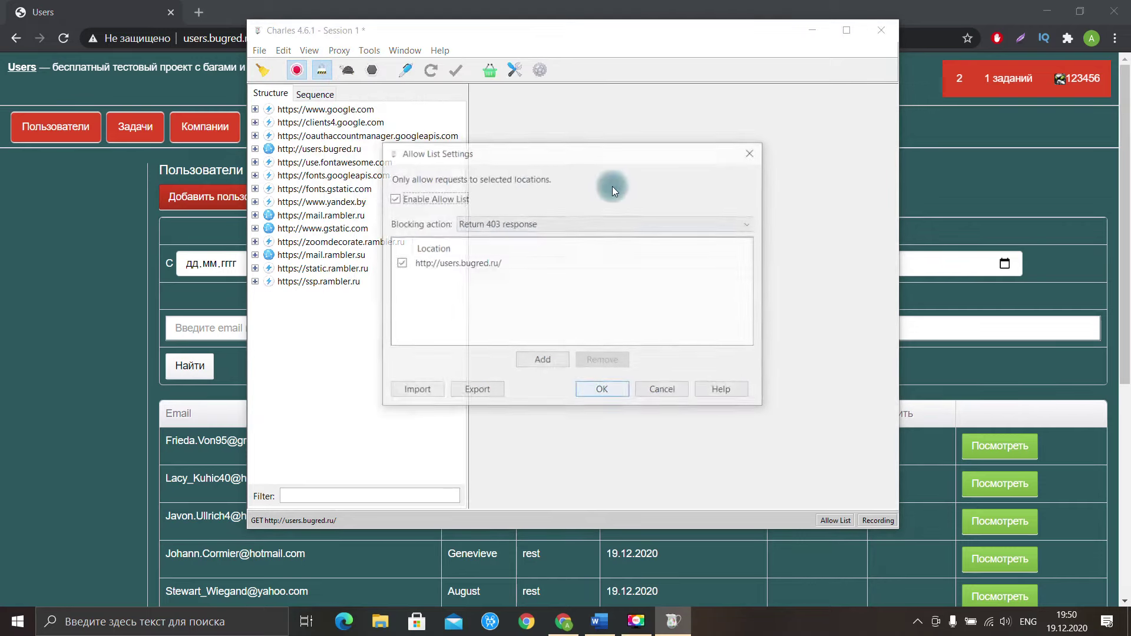
click(394, 199)
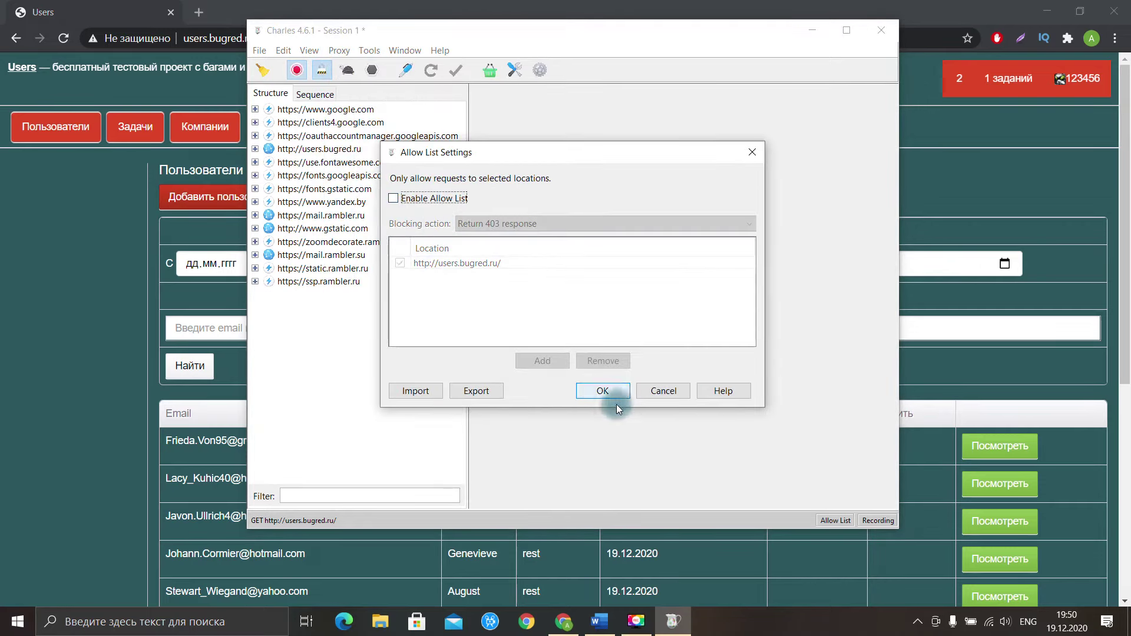
click(607, 391)
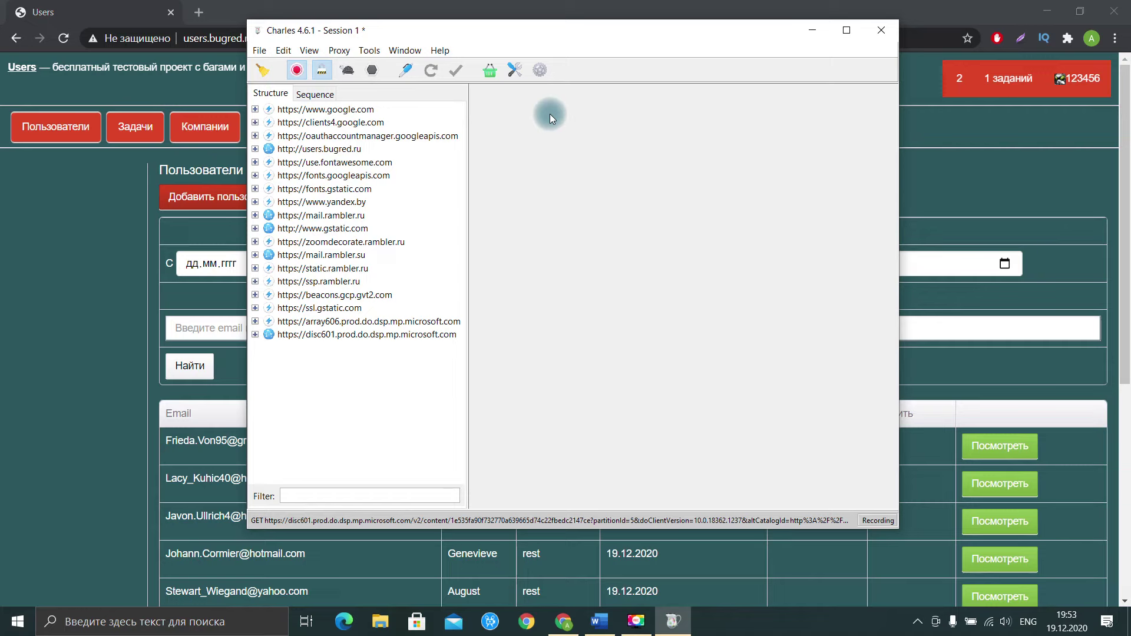
click(318, 72)
click(369, 51)
click(369, 52)
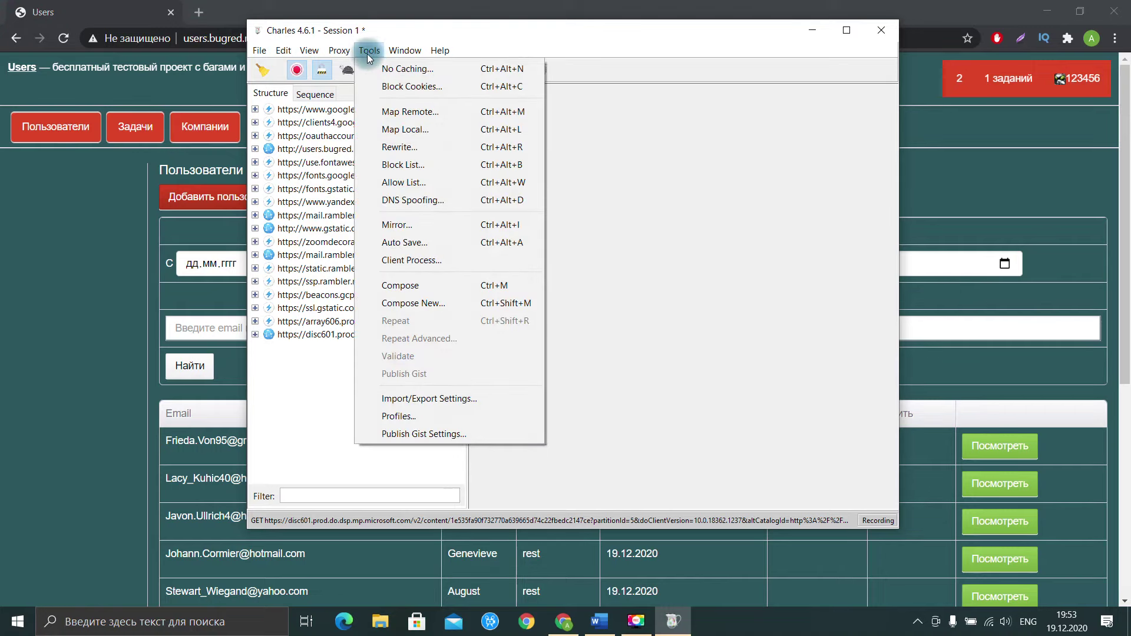
click(409, 131)
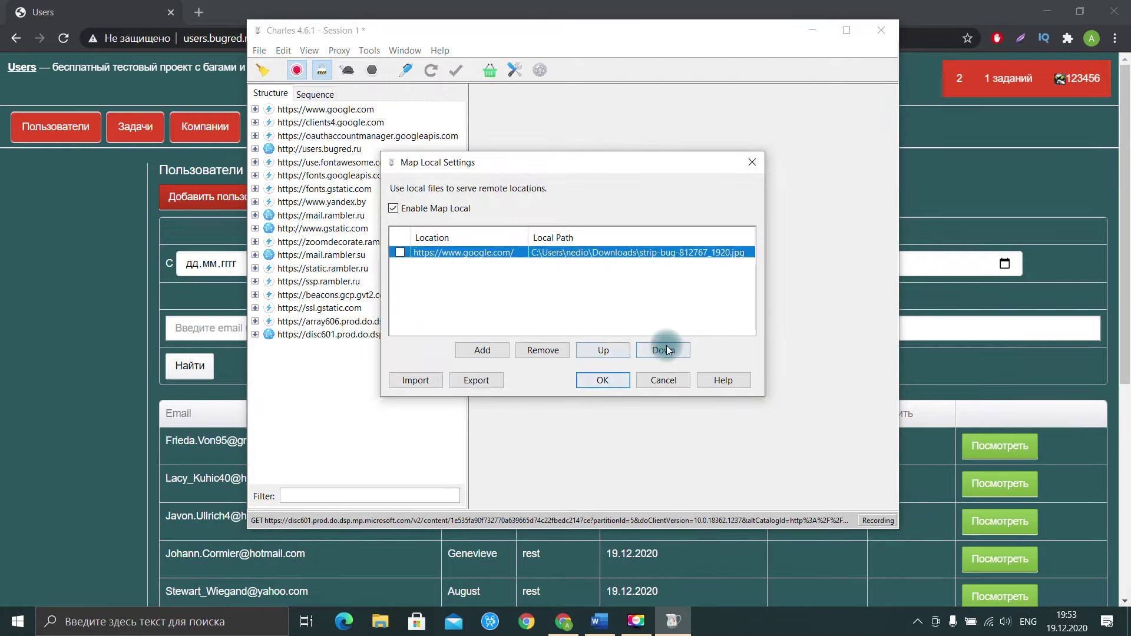
click(541, 350)
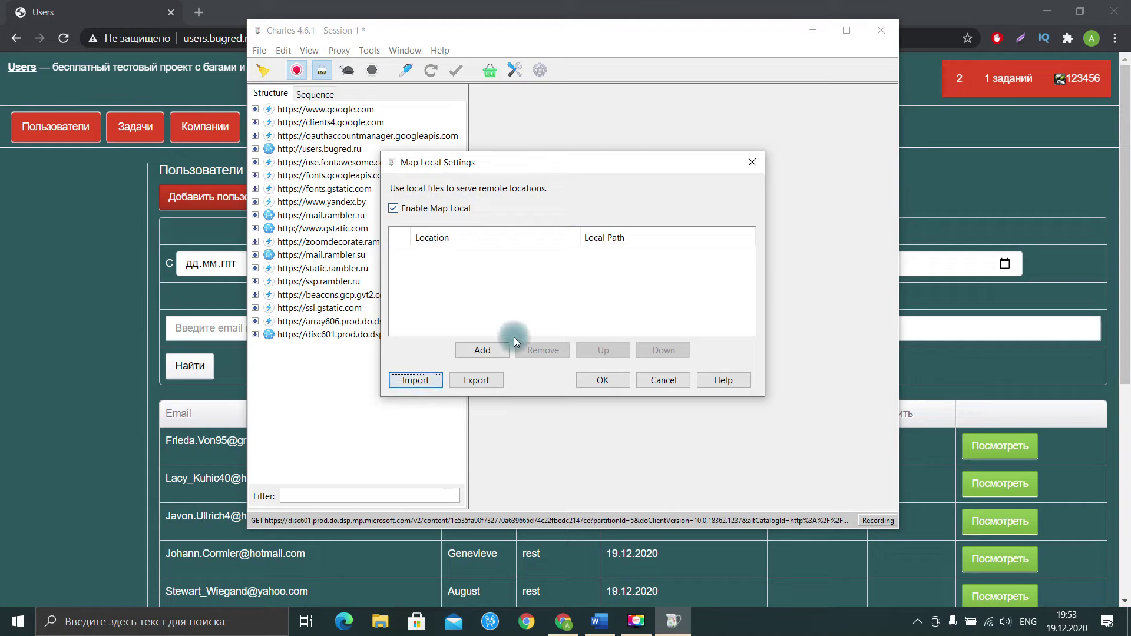
Start a new local mapping and load google.com in a new Chrome tab to get its address
click(485, 350)
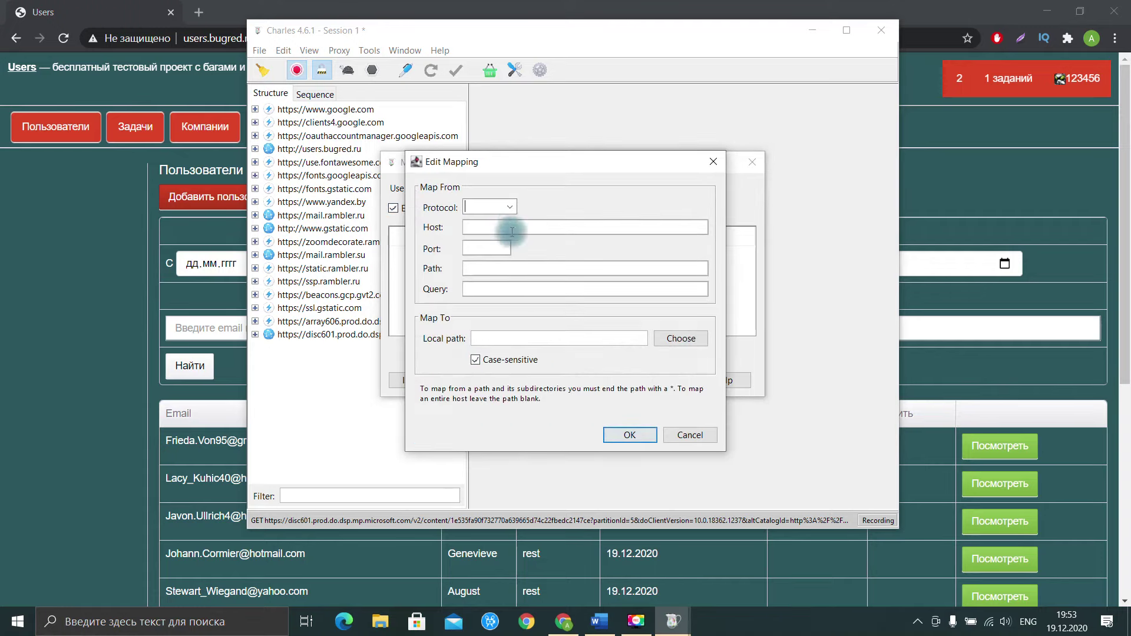
click(198, 12)
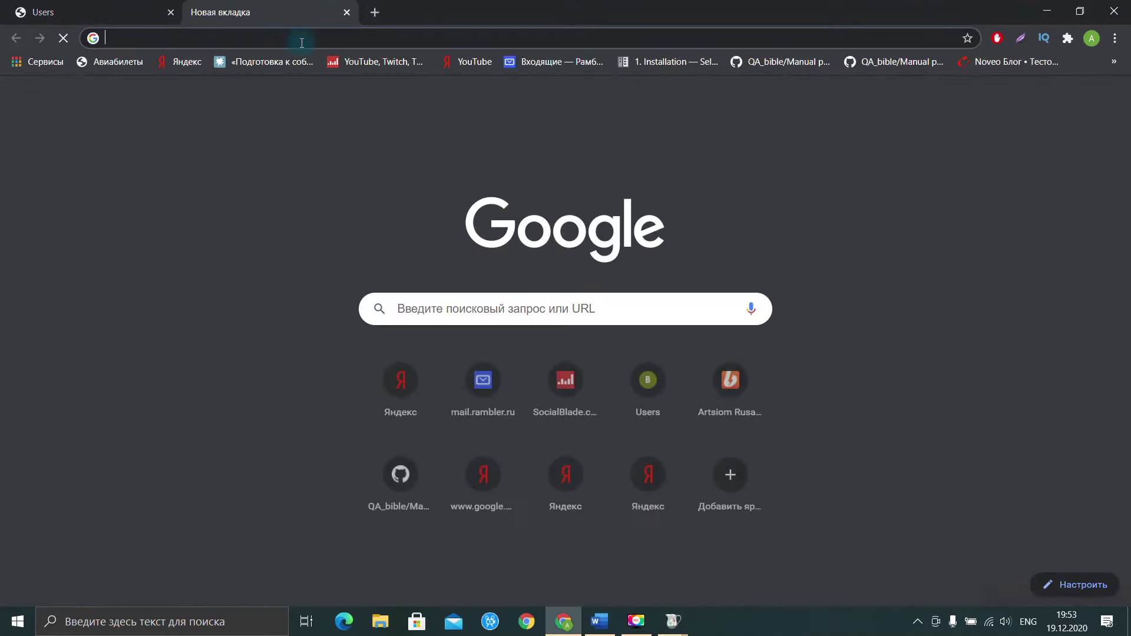
text(gog)
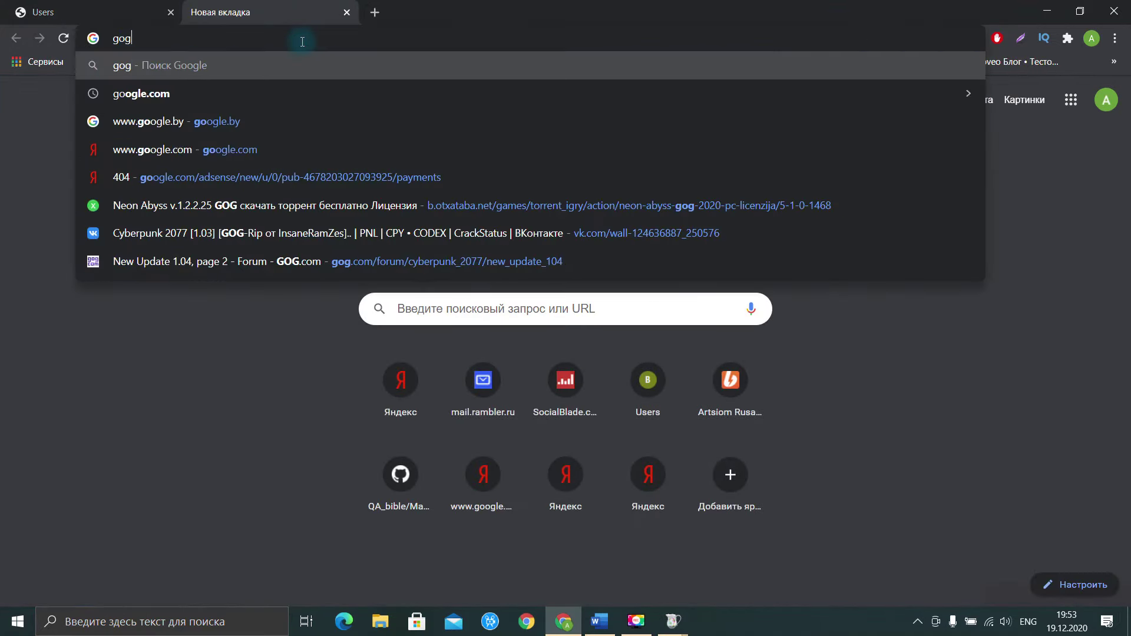
key(BackSpace)
text(ogl)
key(Return)
key(alt+Tab)
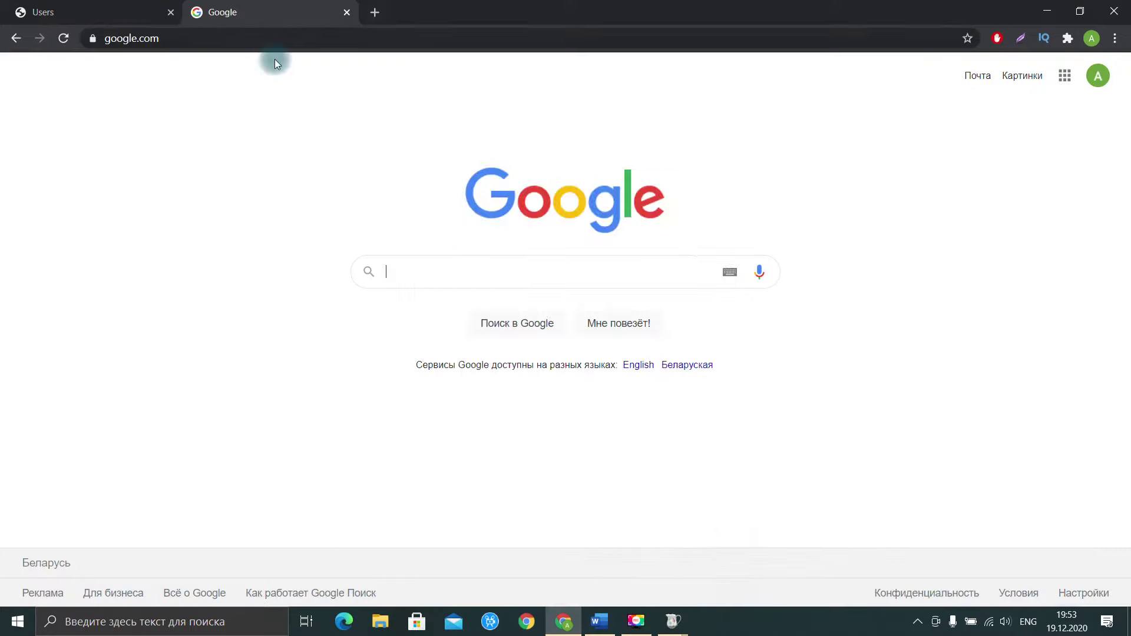
click(481, 226)
text(https://www.google.com/)
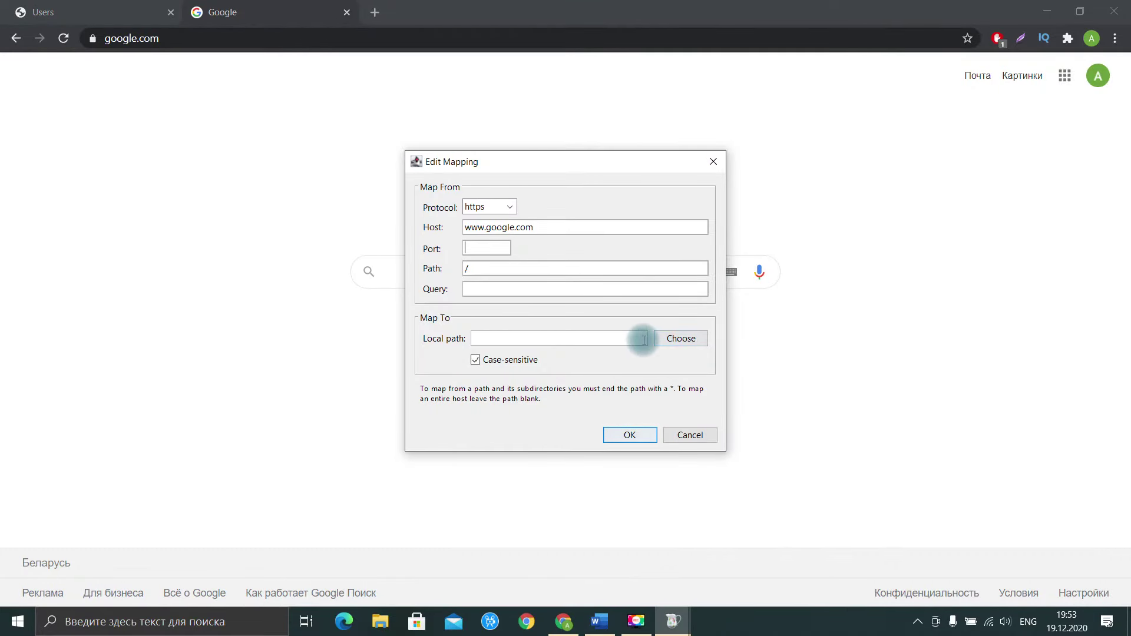
click(669, 339)
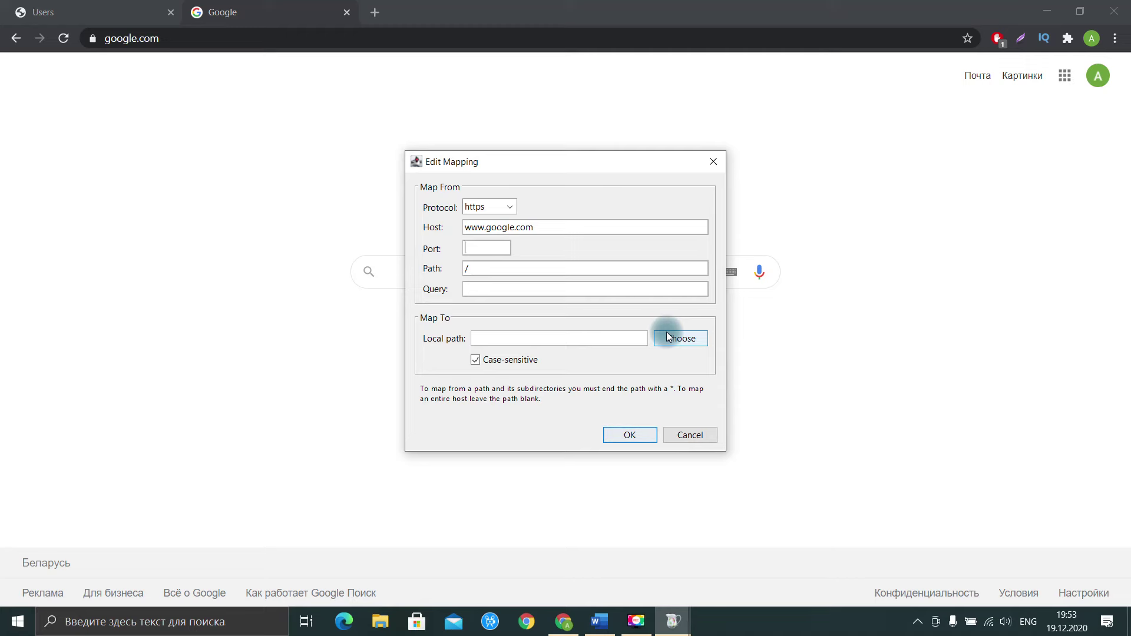
click(679, 338)
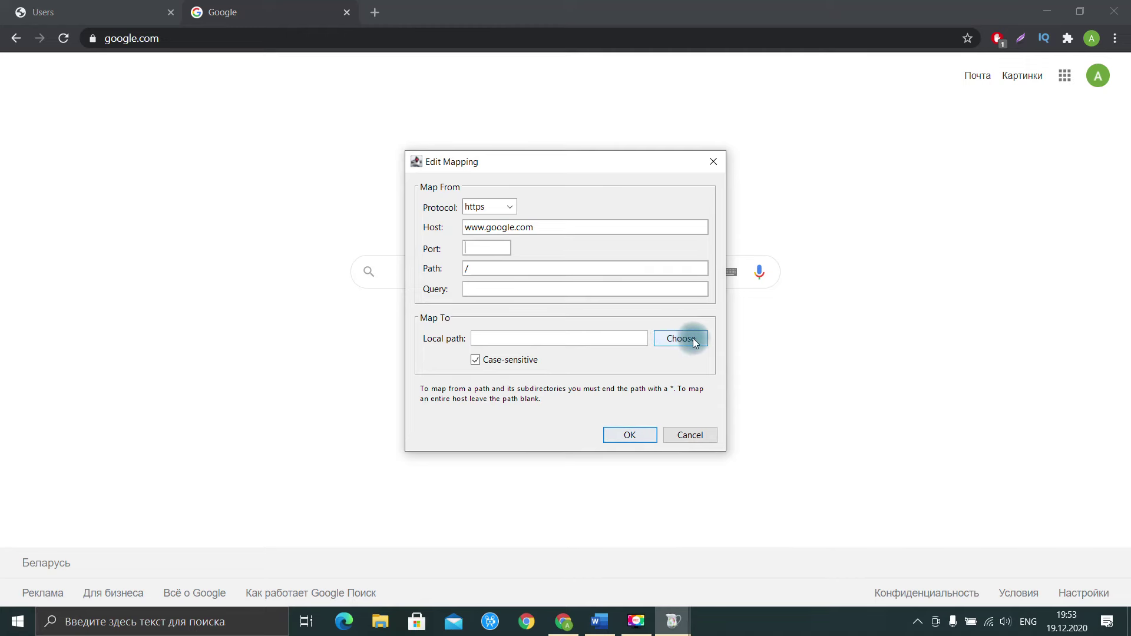
drag(519, 395, 723, 410)
click(741, 193)
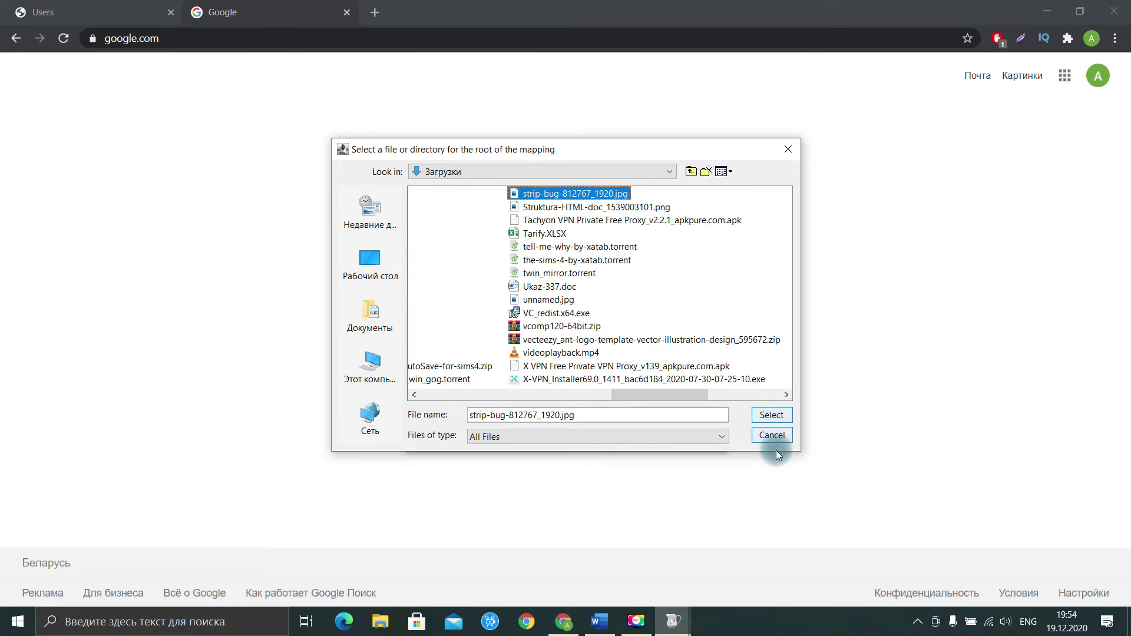
click(771, 415)
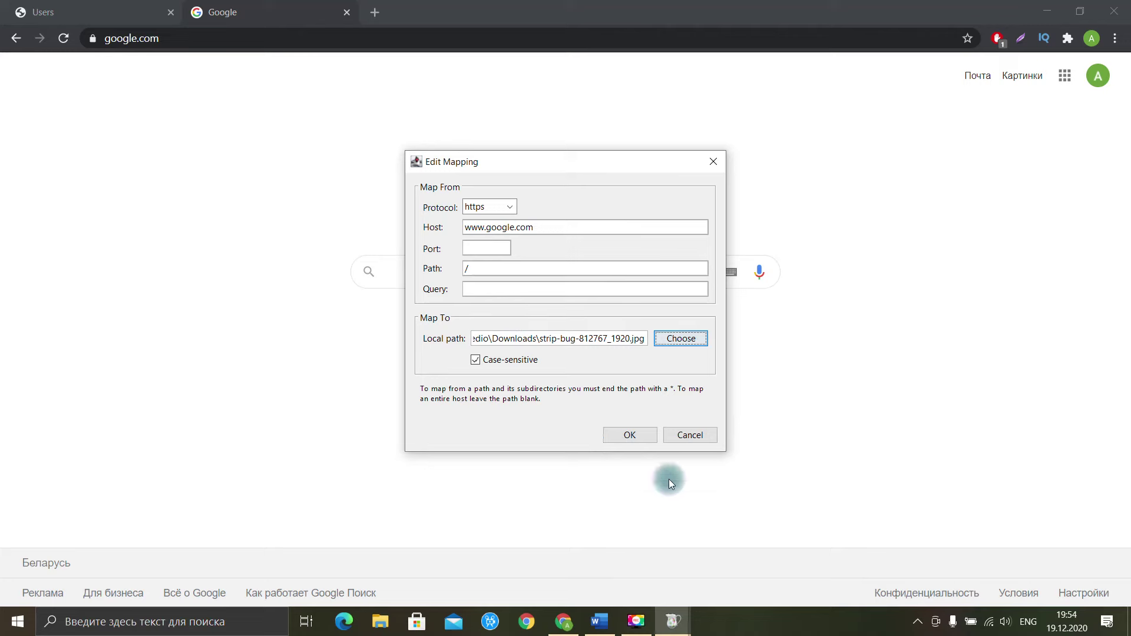
click(614, 435)
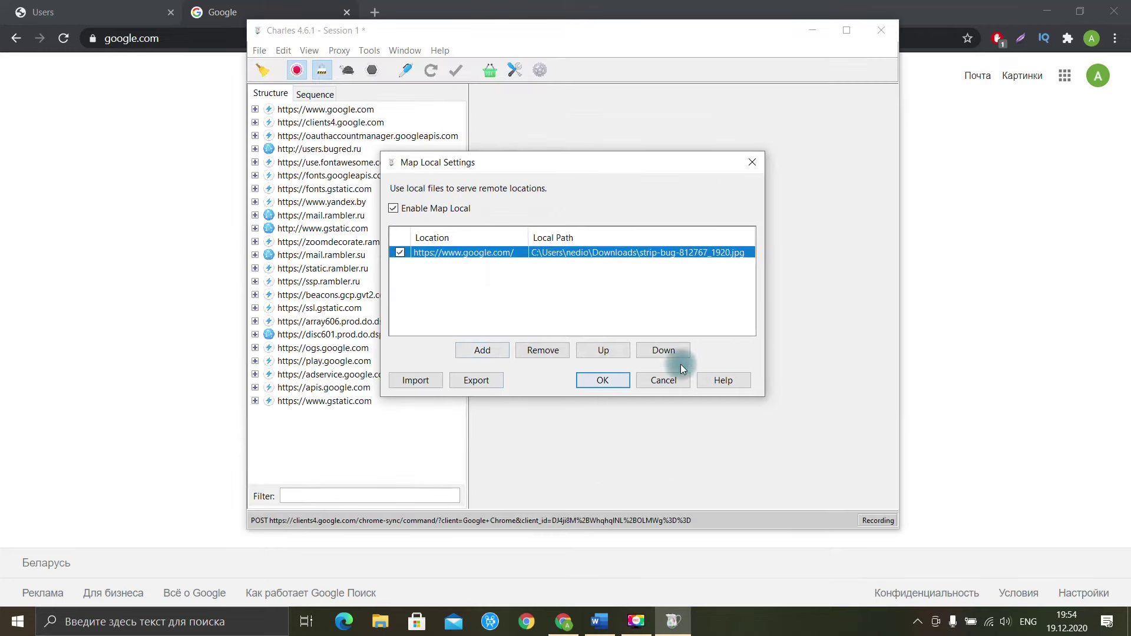
click(604, 382)
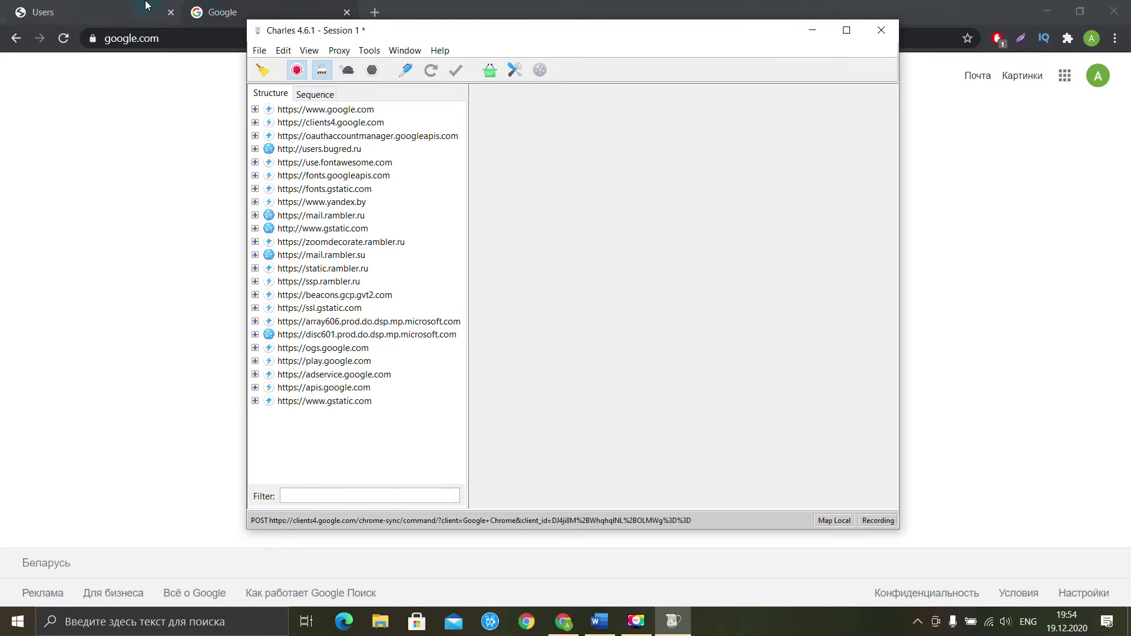
Reload the google.com tab in Chrome to test the local mapping and return to Charles
click(192, 13)
click(64, 39)
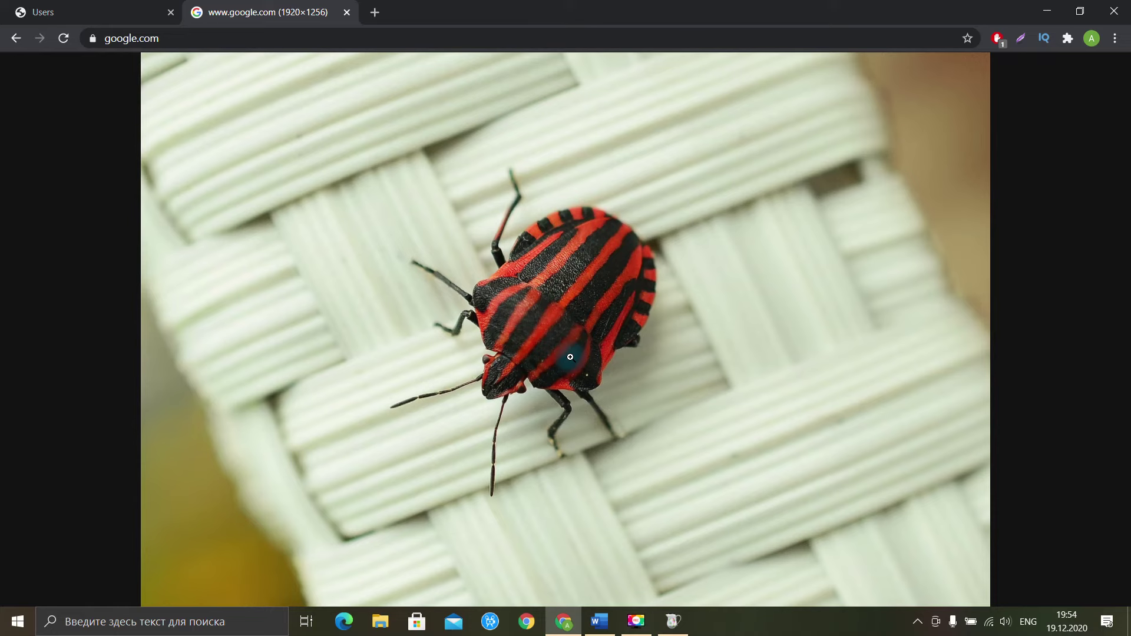
click(674, 621)
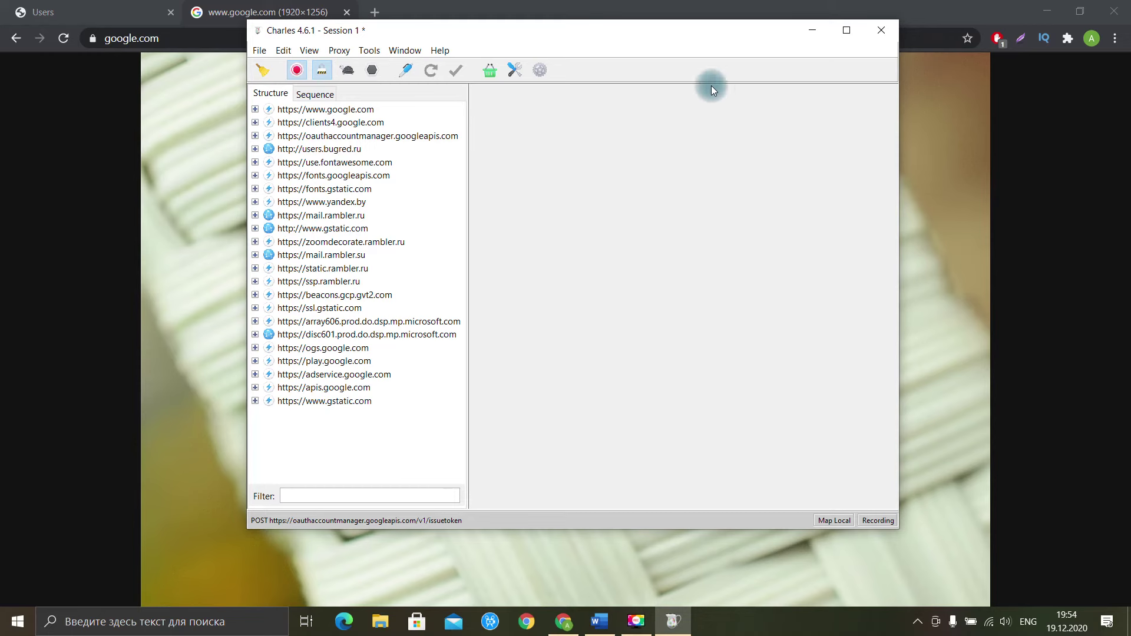
Disable Map Local in its settings and save the change
click(345, 50)
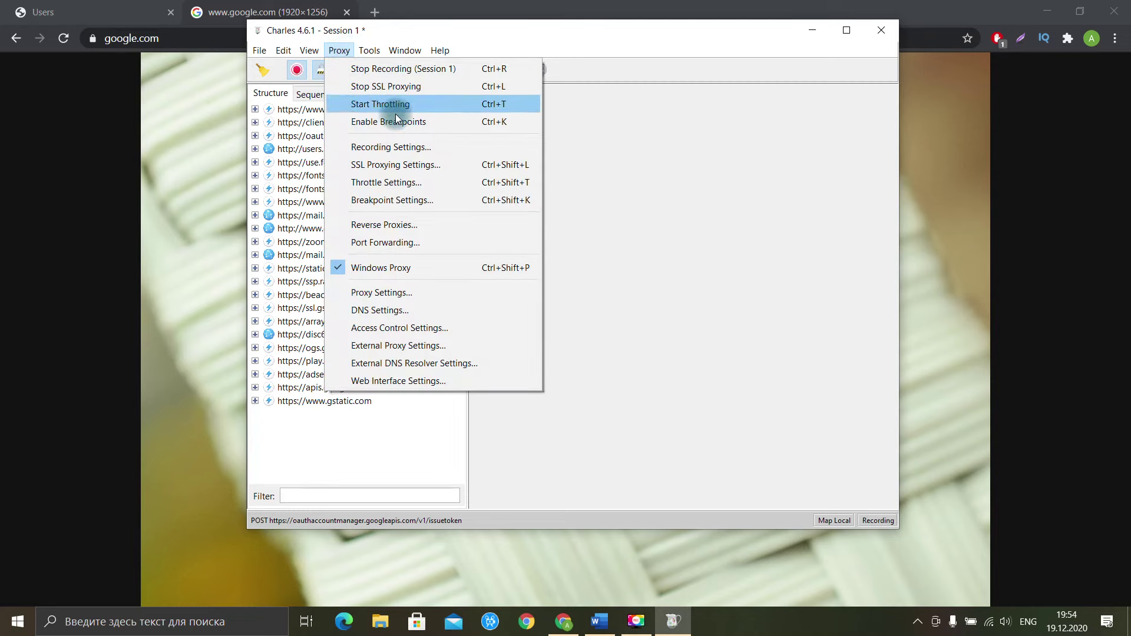
mouse_move(369, 50)
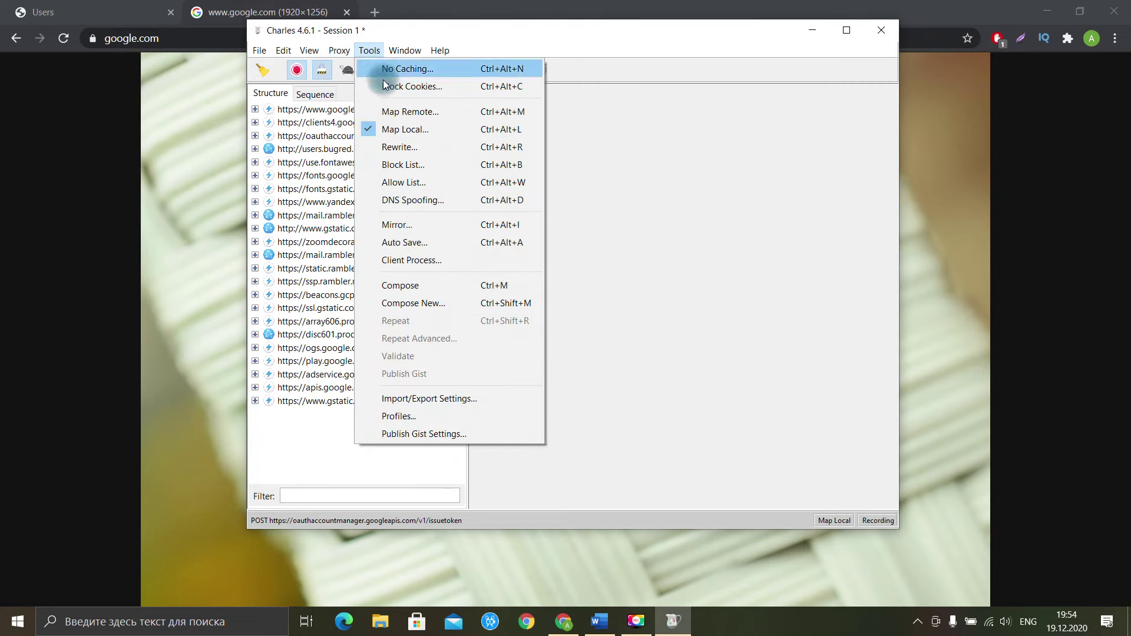
click(405, 129)
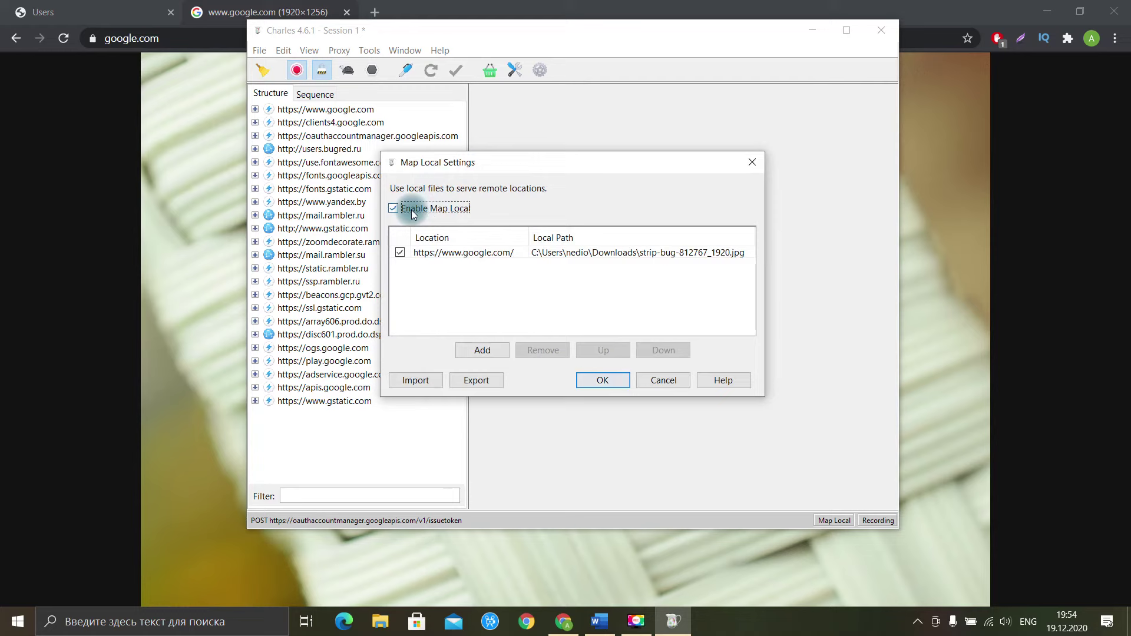
click(394, 209)
click(603, 384)
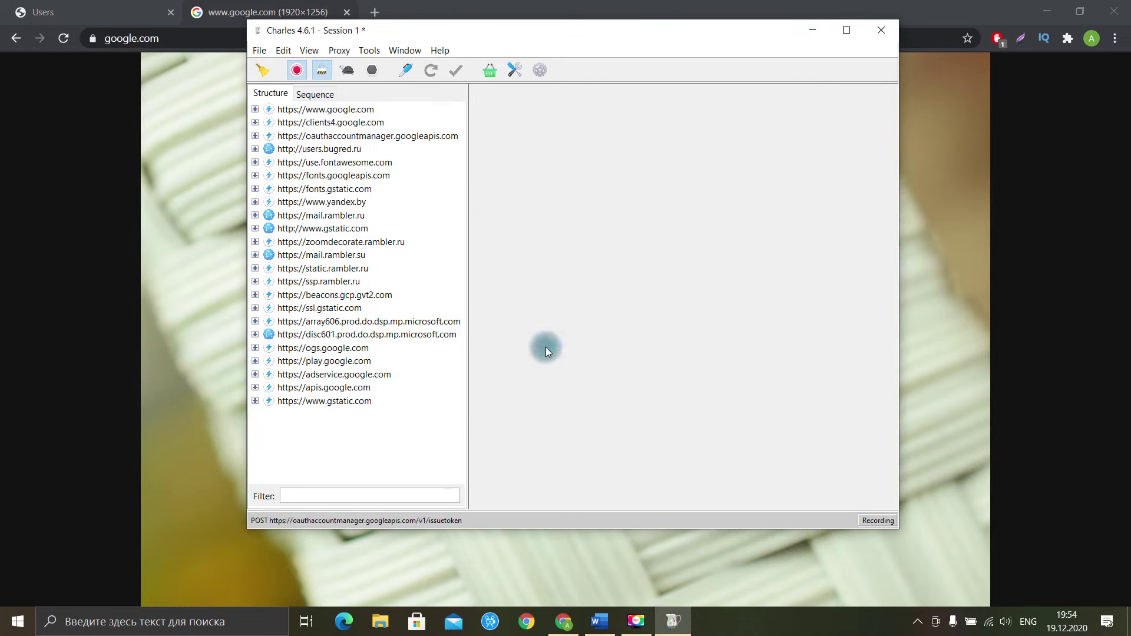
Enable Rewrite and add a new rewrite set named Test3
click(370, 50)
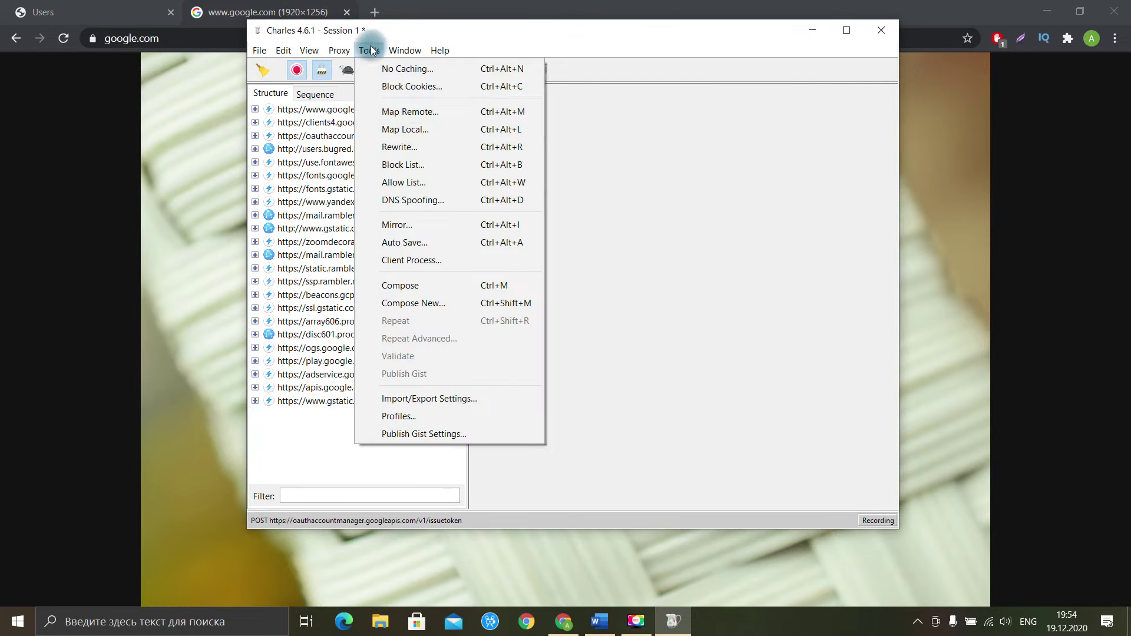
click(412, 147)
click(352, 158)
click(352, 158)
click(391, 385)
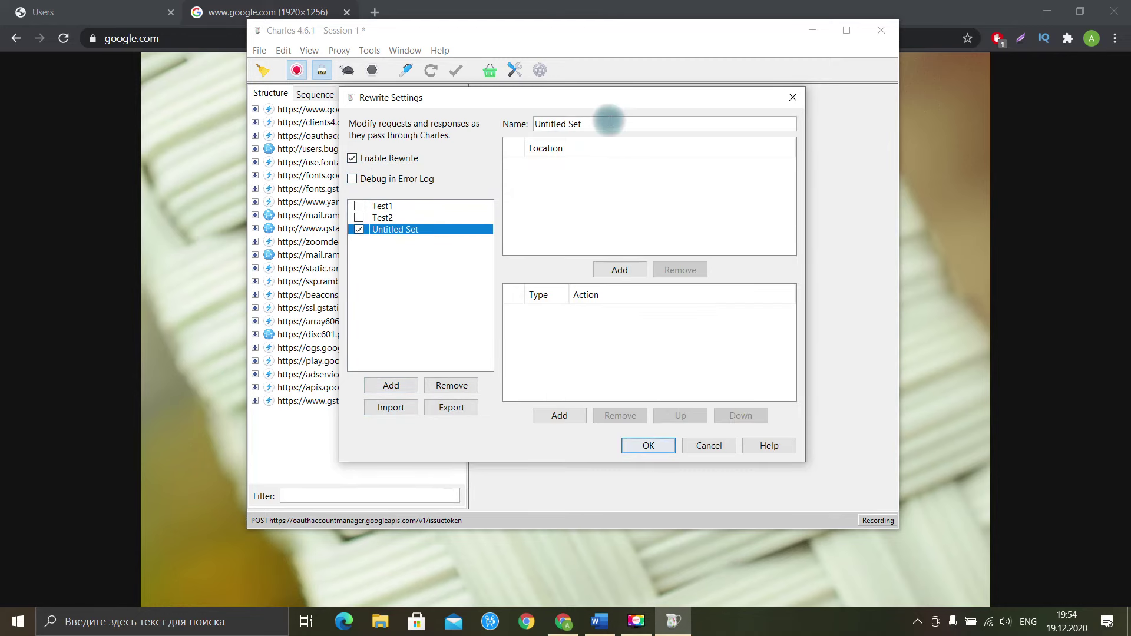
drag(619, 123, 436, 108)
text(Test3)
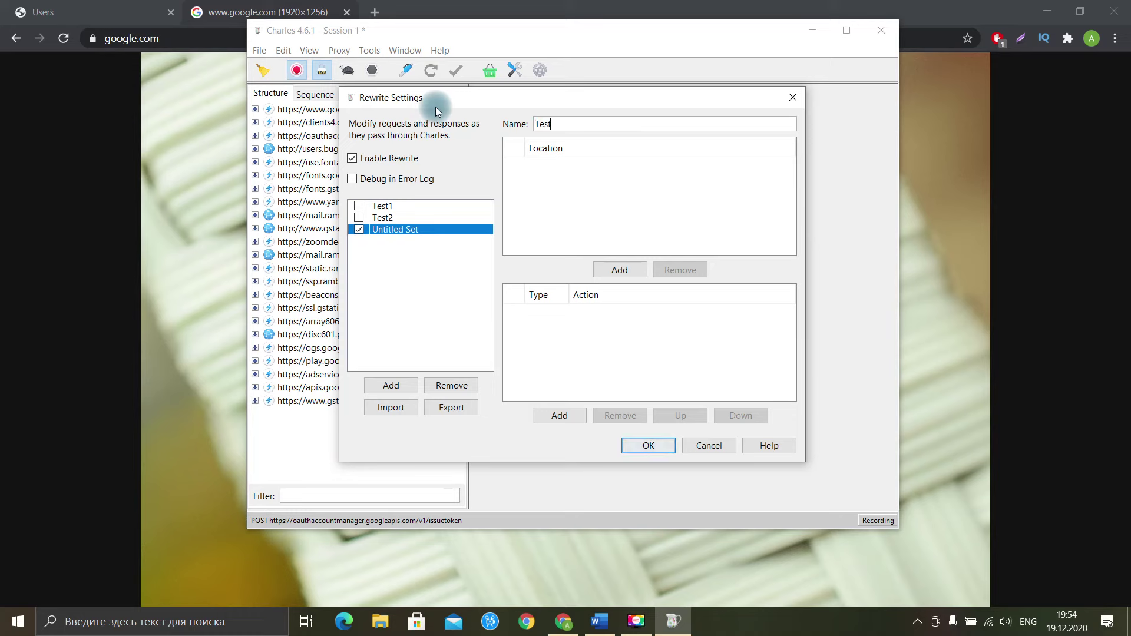
click(620, 269)
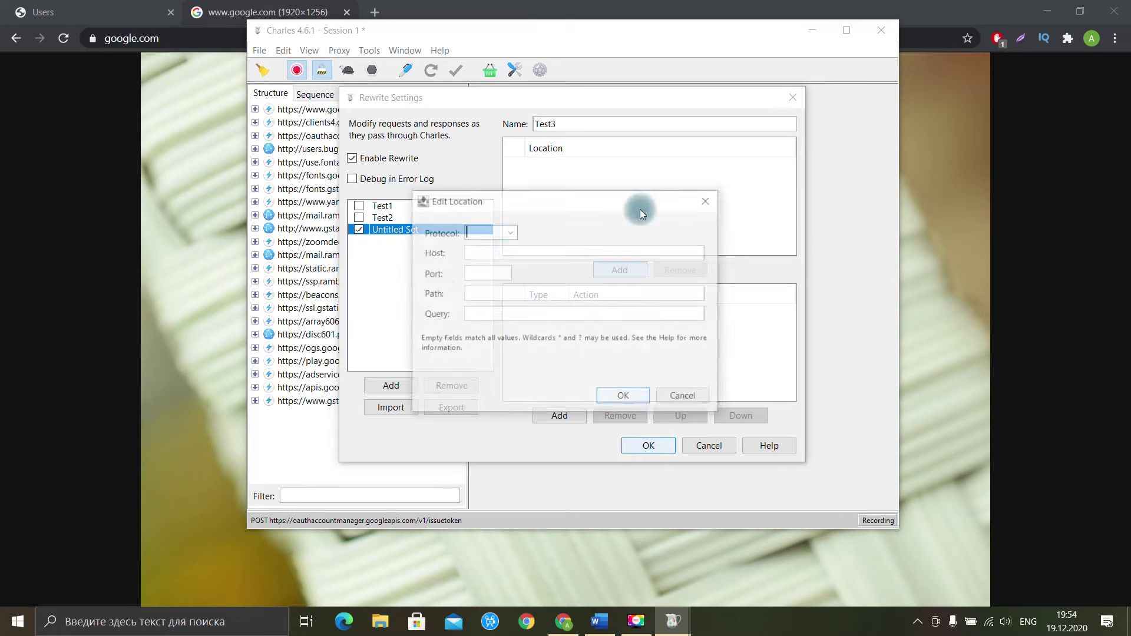
click(482, 253)
text(http://www.google.com/)
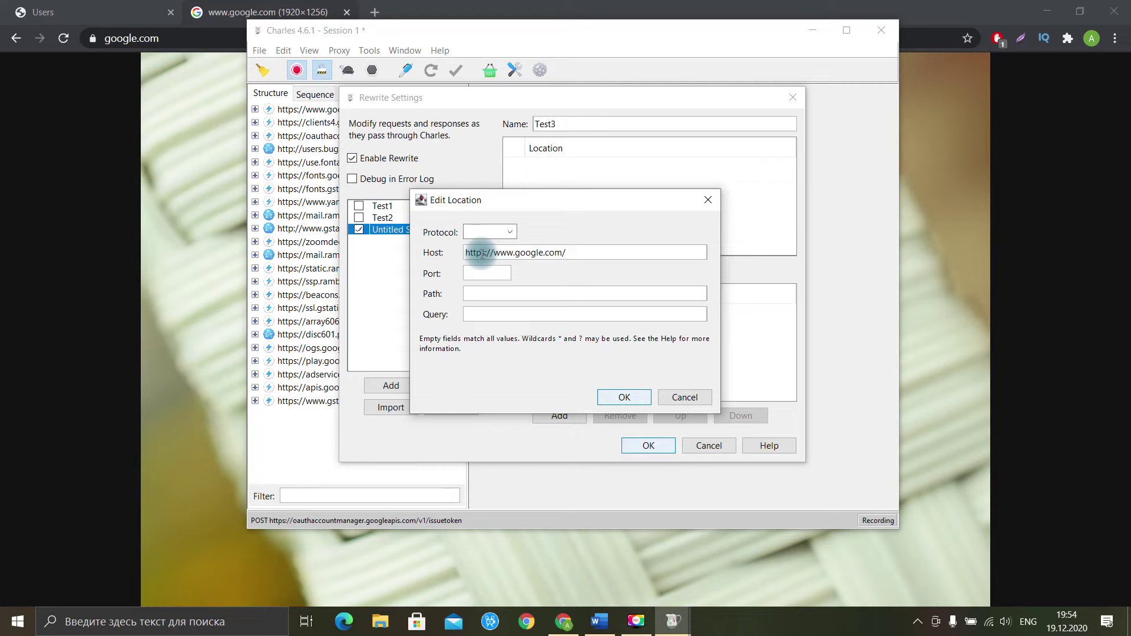
click(624, 398)
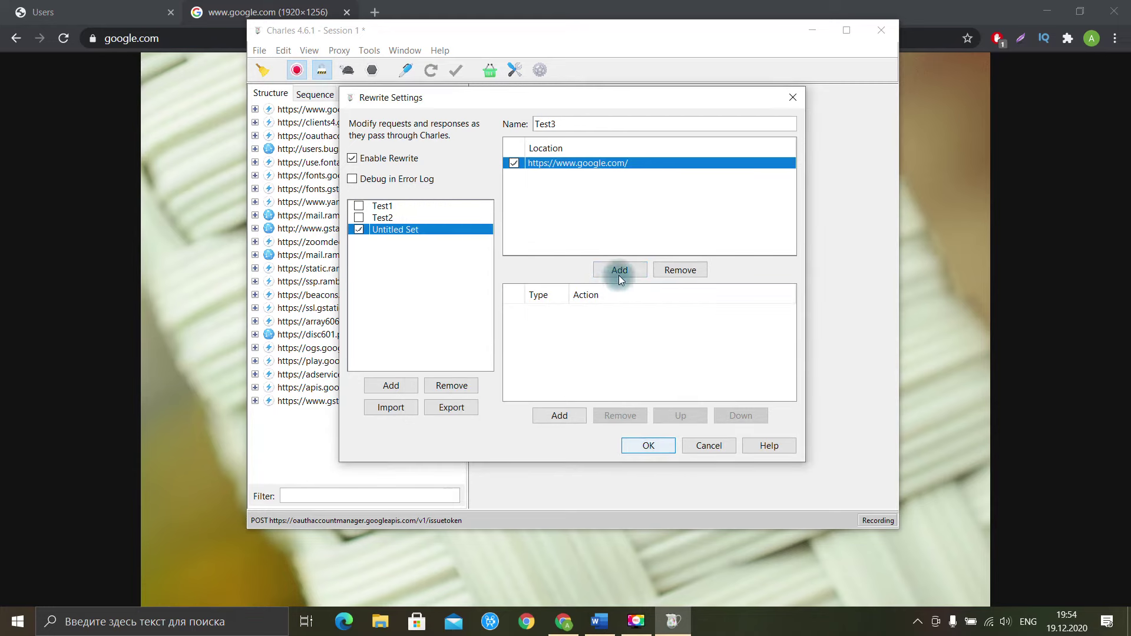
Add a Body rewrite rule for requests to the Test3 set, leaving the match and replace values blank
click(563, 413)
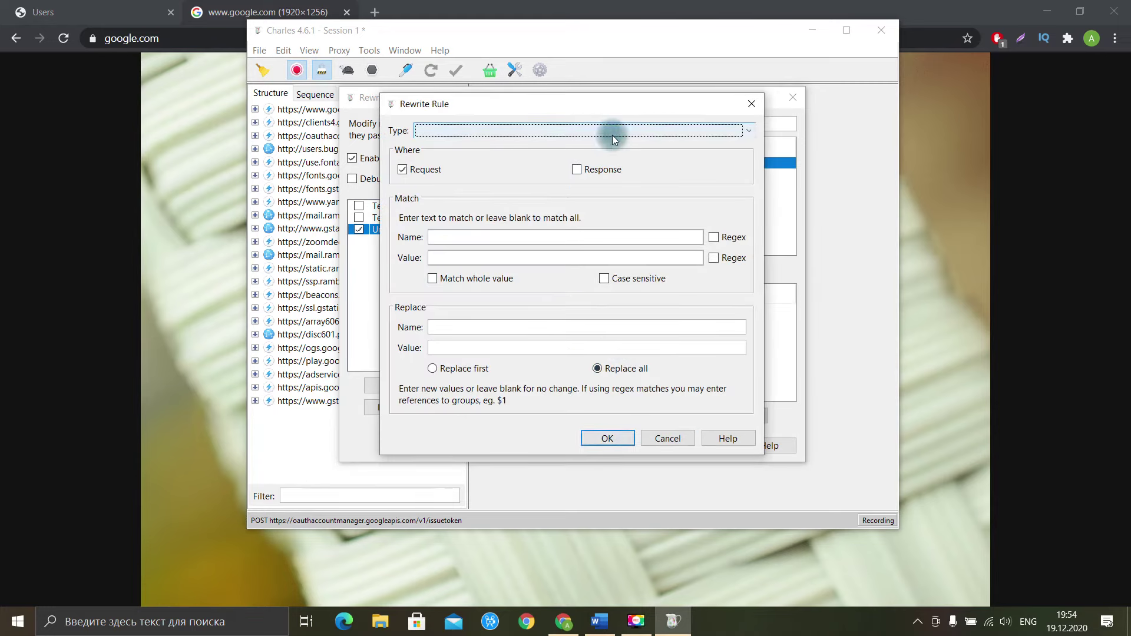
click(748, 130)
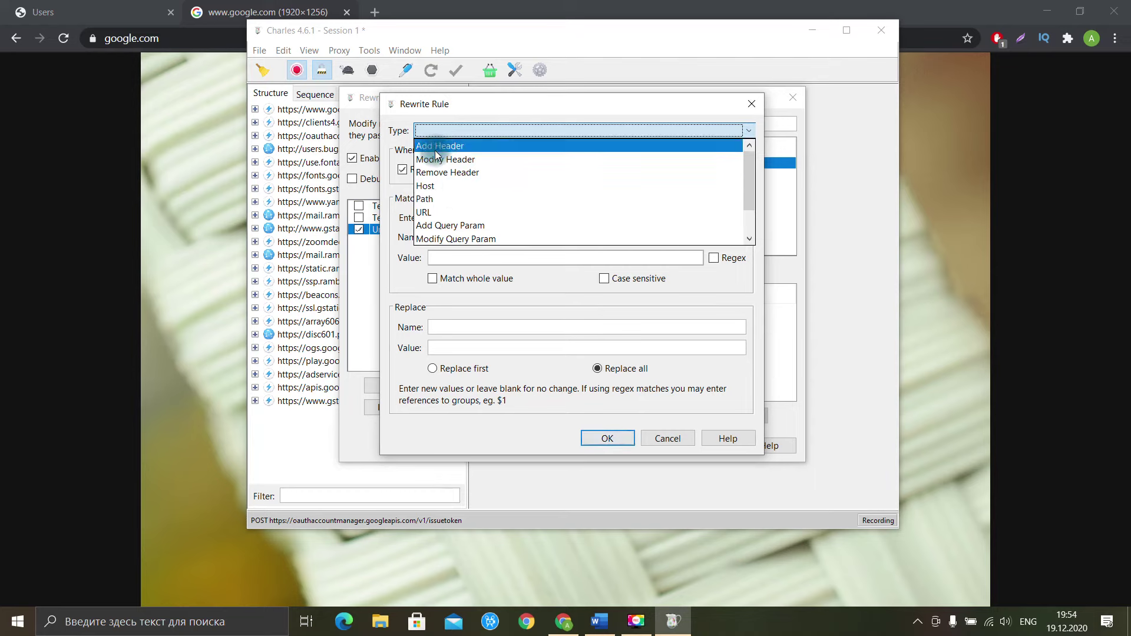
scroll(454, 185, down, 1)
click(448, 239)
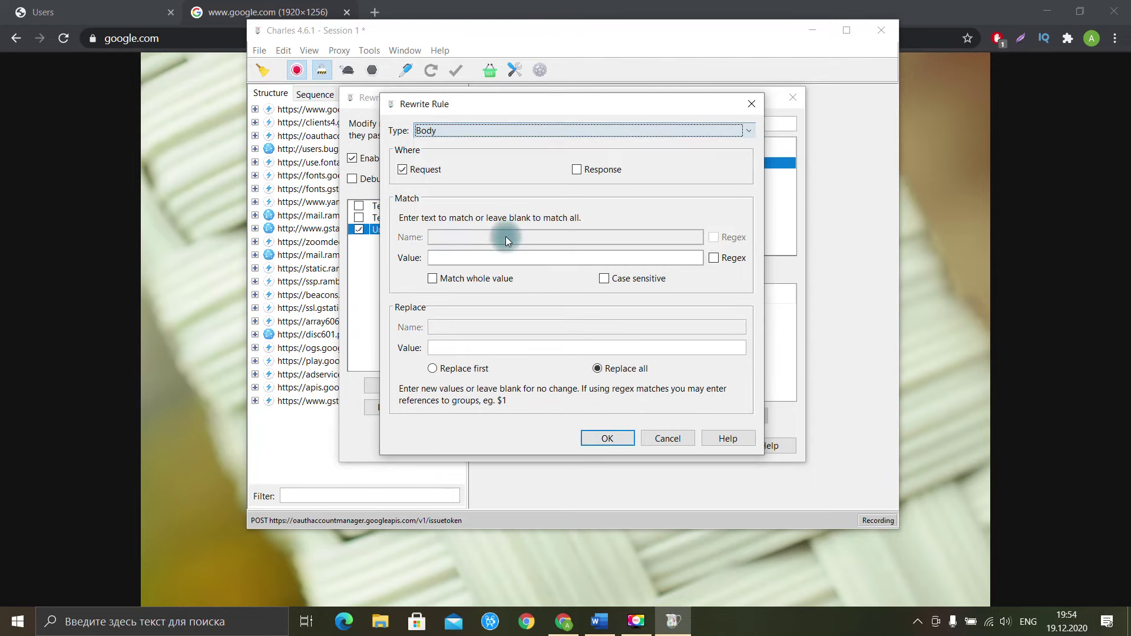
click(480, 257)
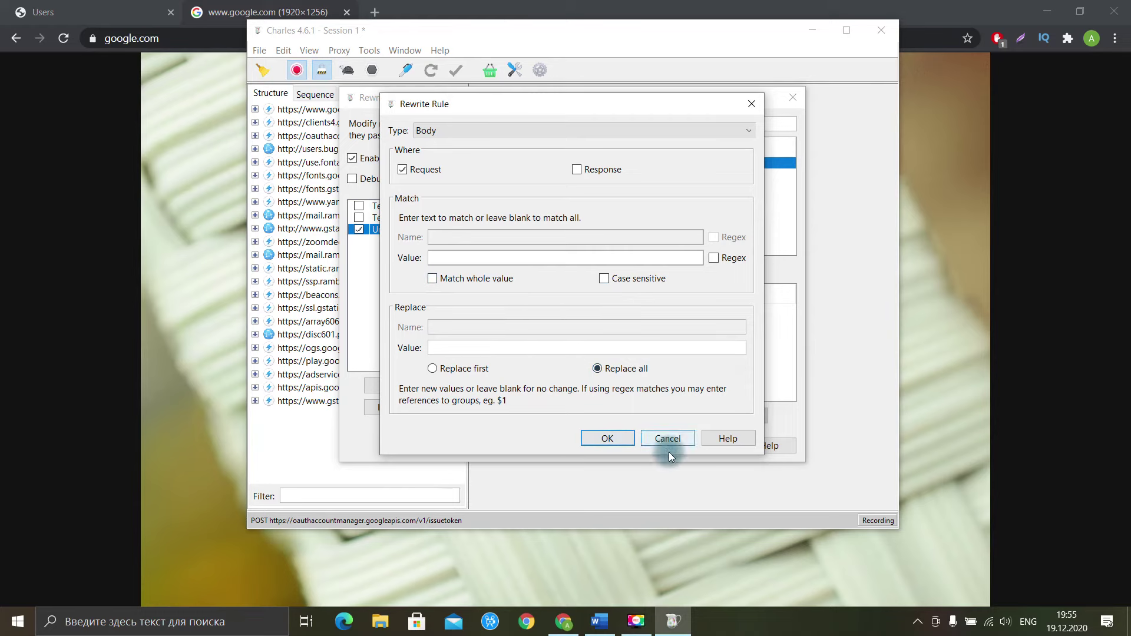
click(614, 440)
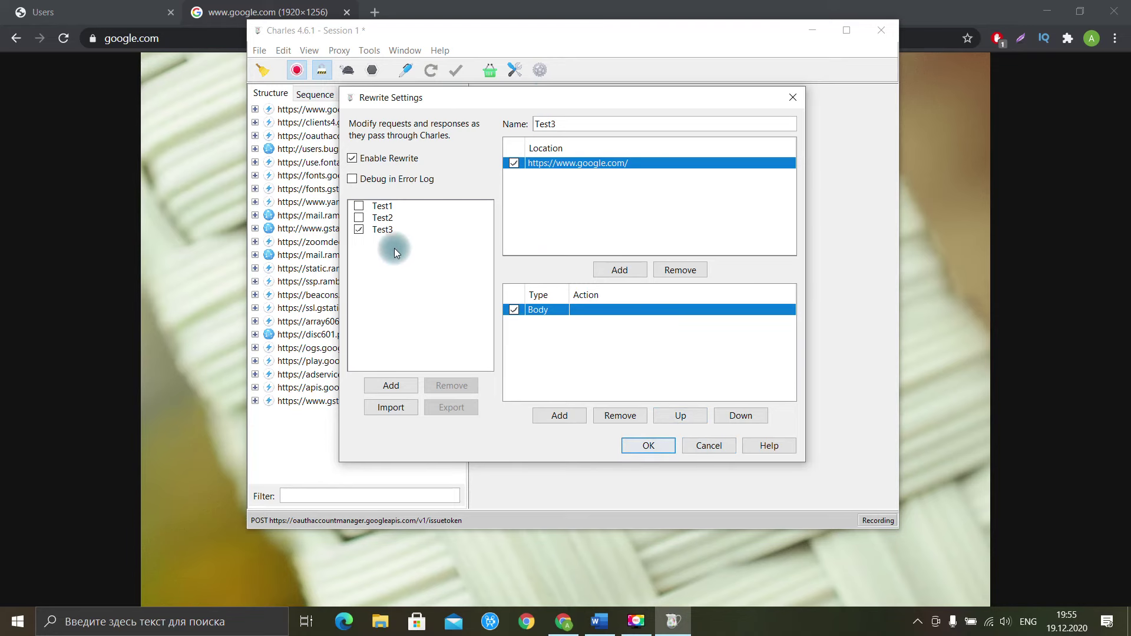
Disable Rewrite and close the Rewrite settings
click(353, 158)
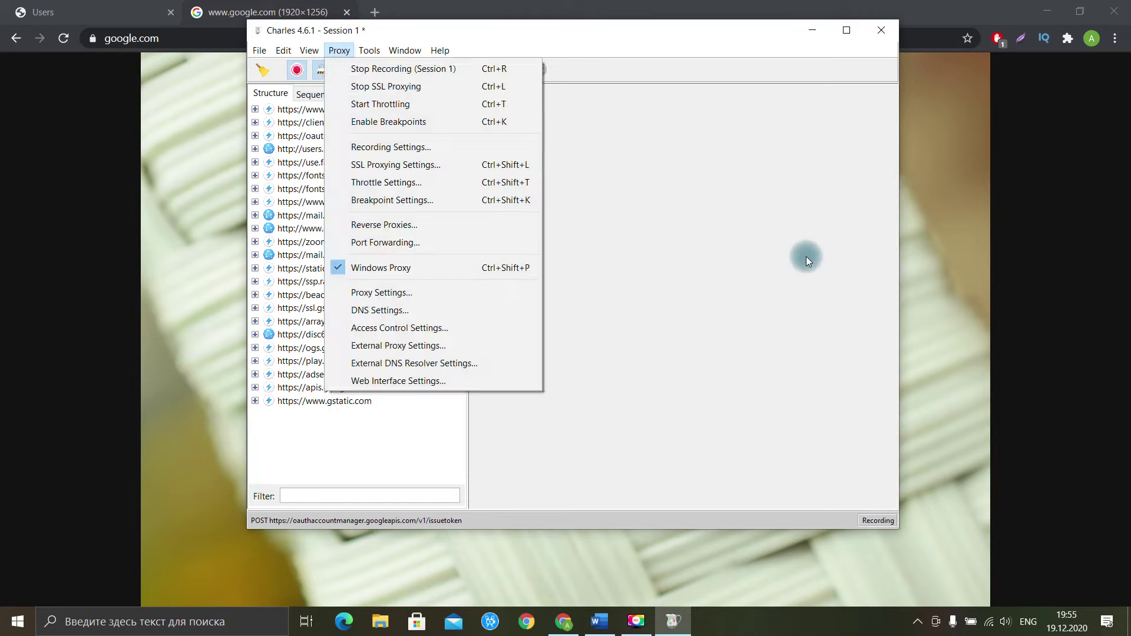
click(807, 258)
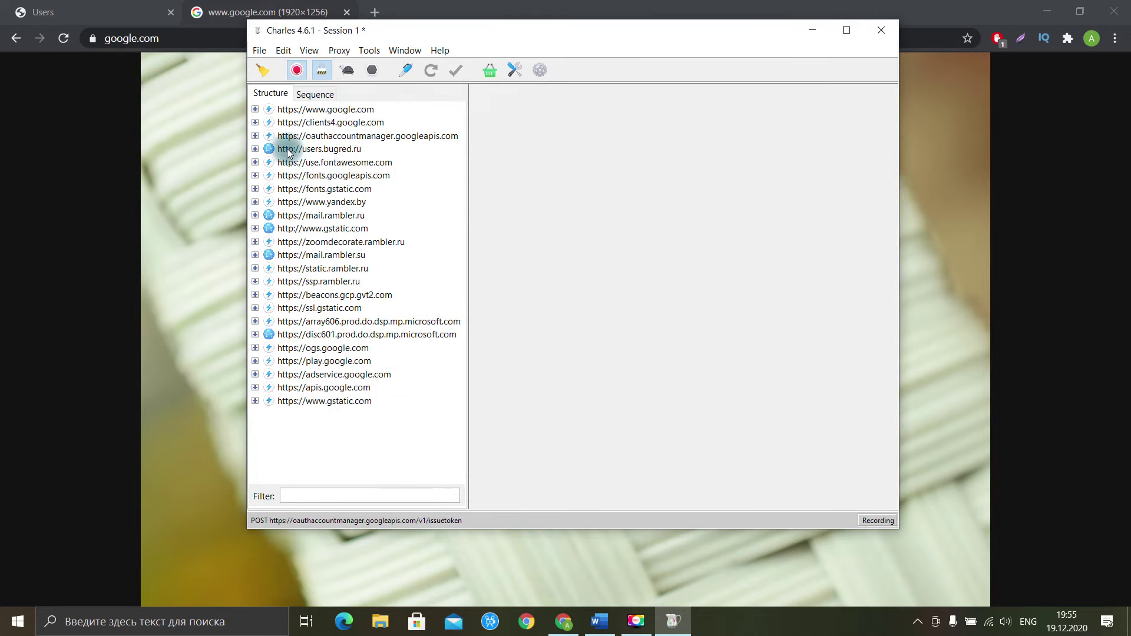
Open the Throttle Settings to examine the bandwidth, latency and reliability options
click(322, 54)
mouse_move(329, 55)
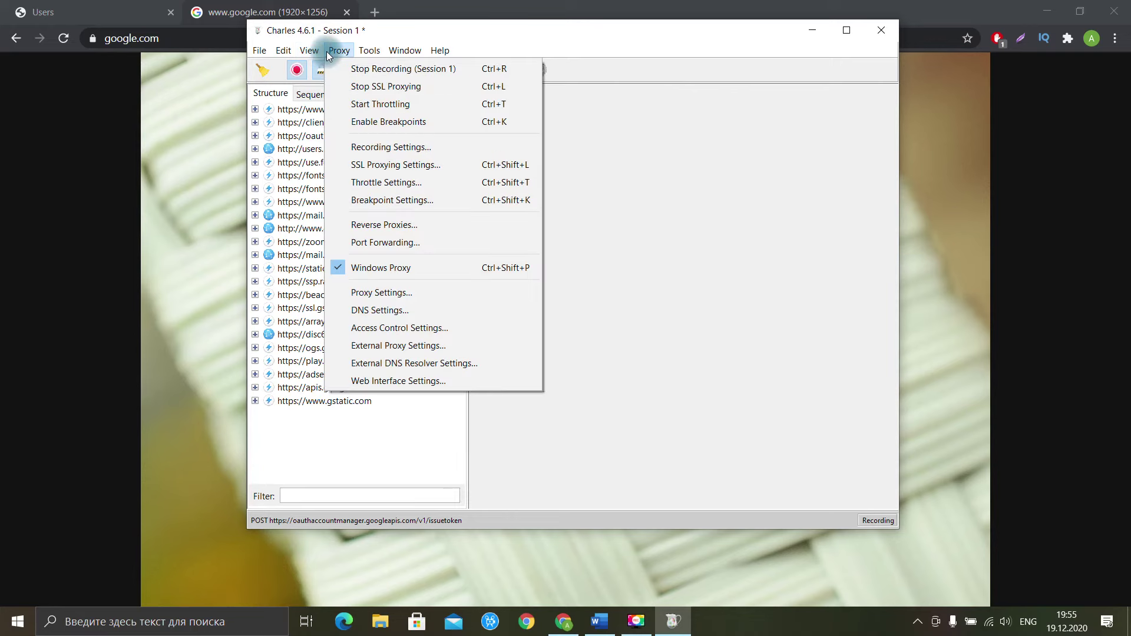
click(412, 183)
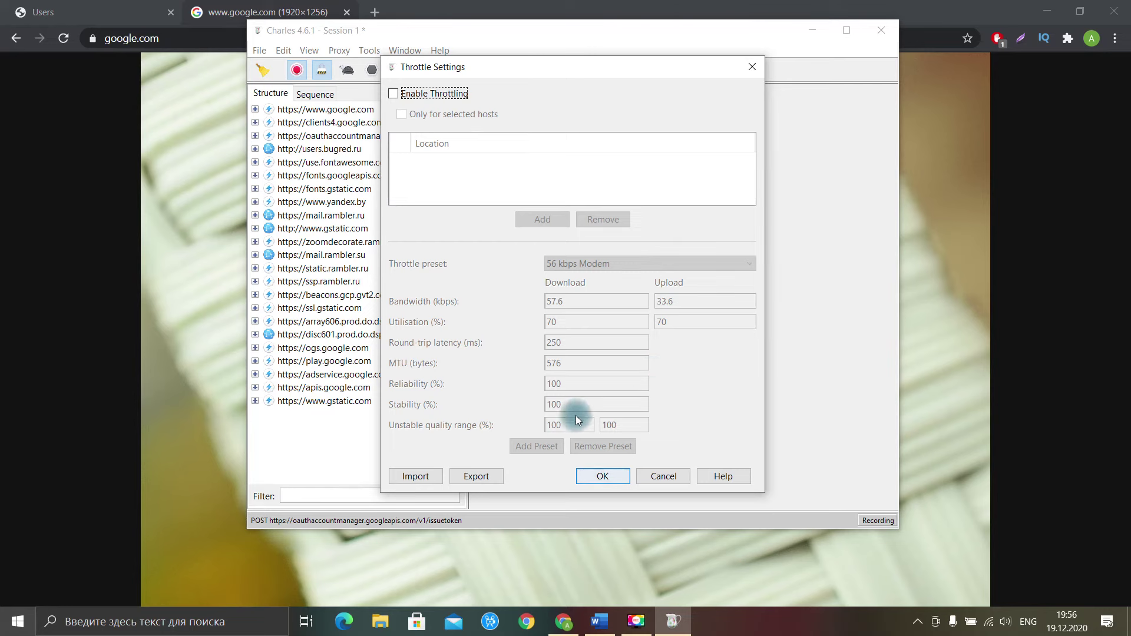
Try enabling throttling with the 56 kbps Modem preset, turn it off again and close the Throttle Settings
click(394, 95)
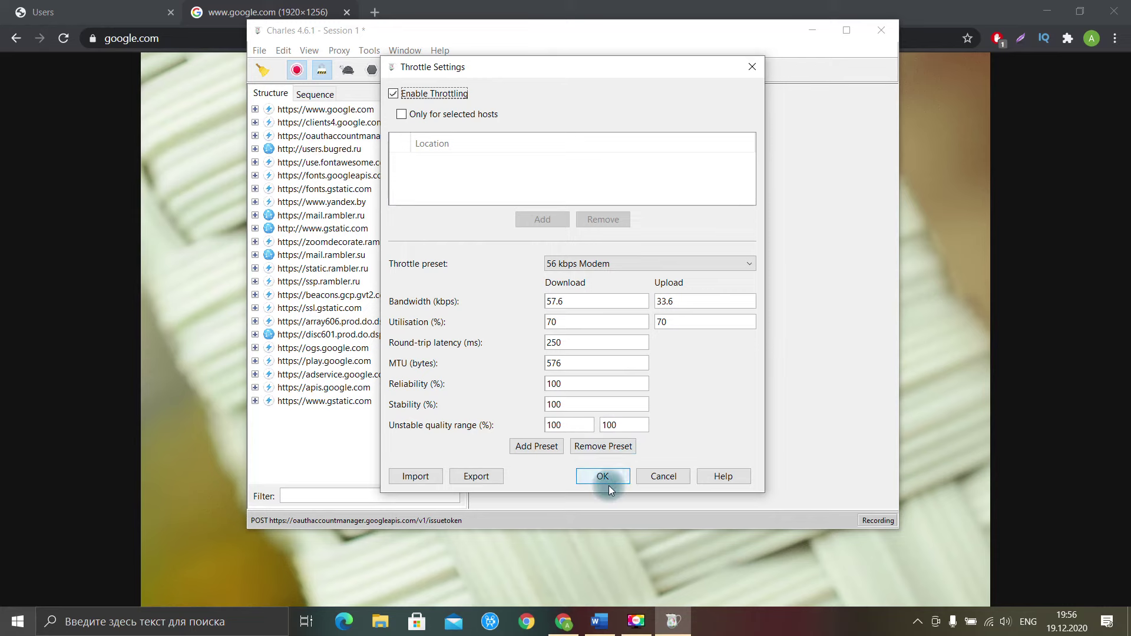
click(394, 94)
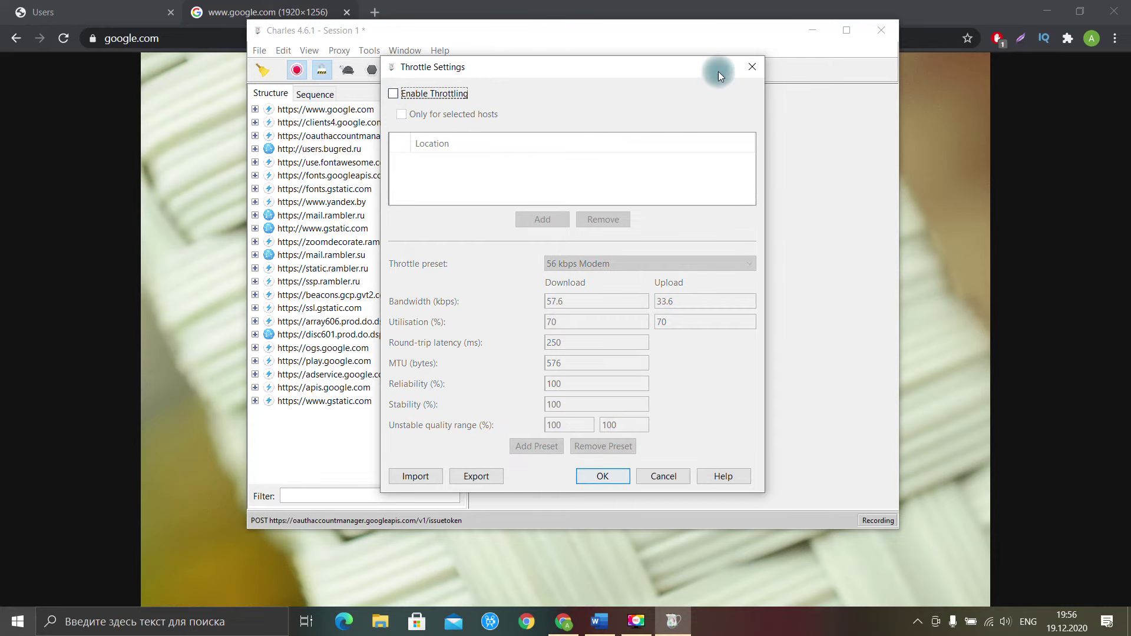
click(751, 66)
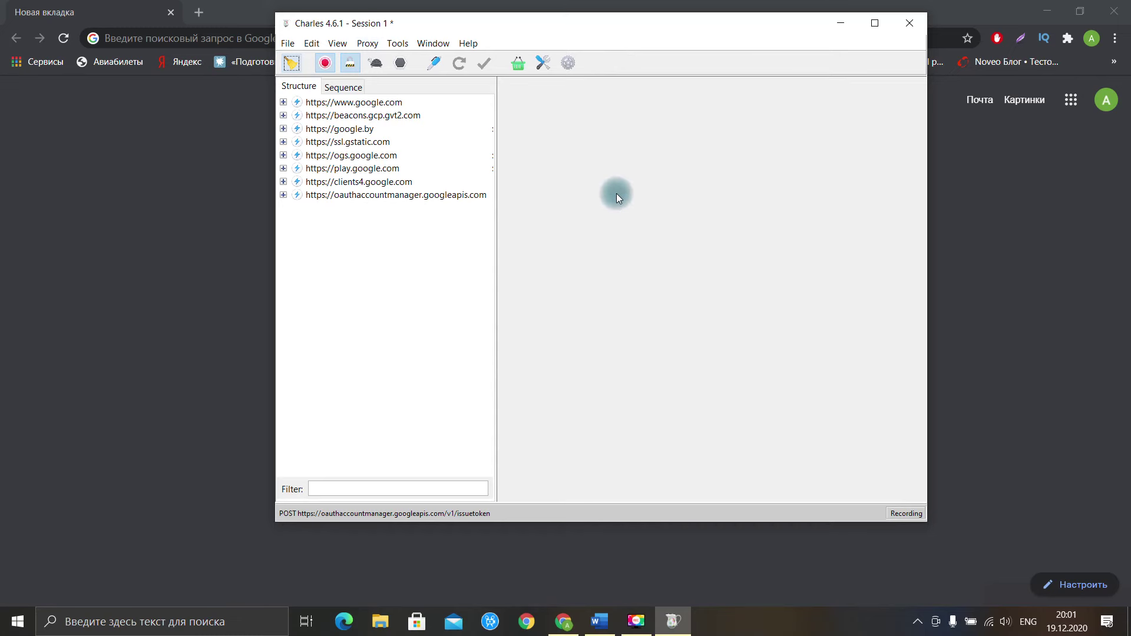
Enable breakpoints in the Breakpoint Settings and start a new breakpoint entry
click(377, 45)
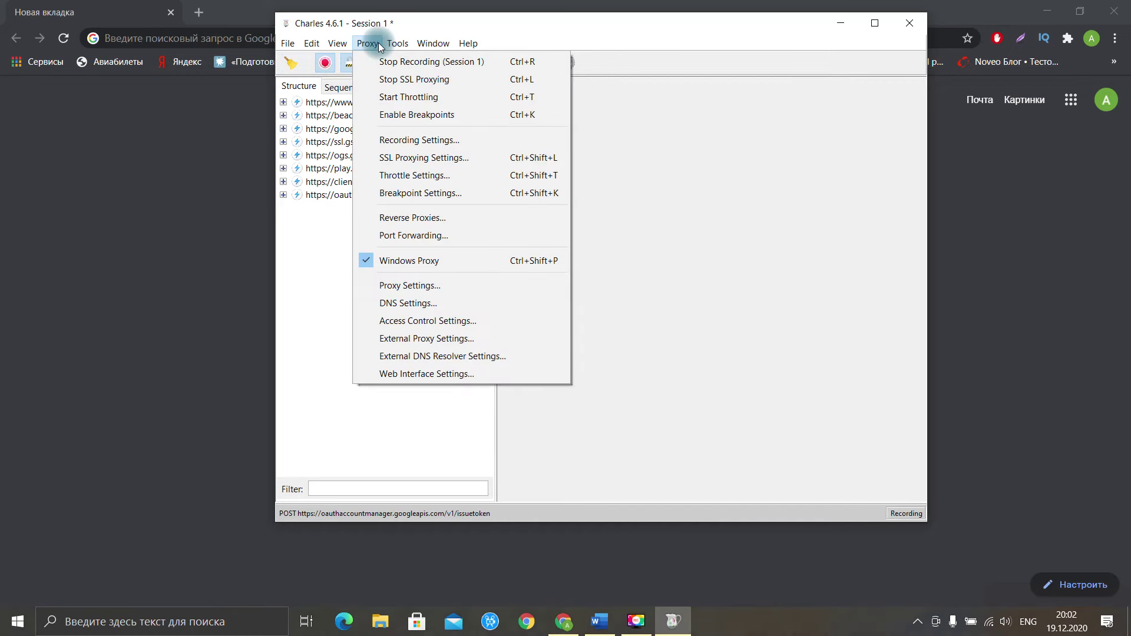
click(411, 44)
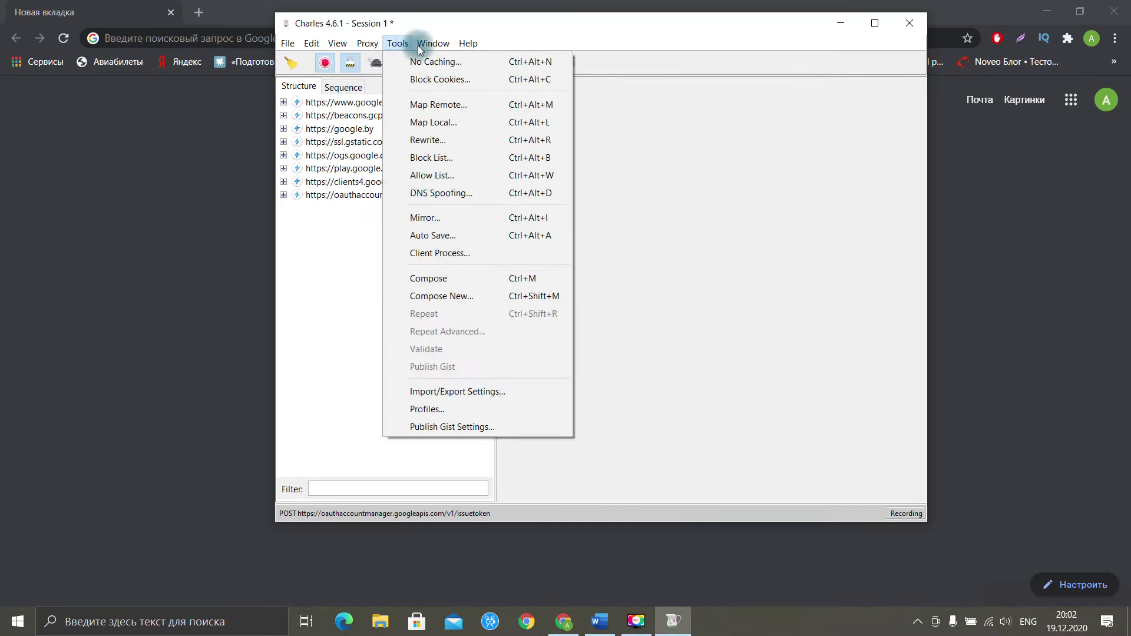
mouse_move(367, 44)
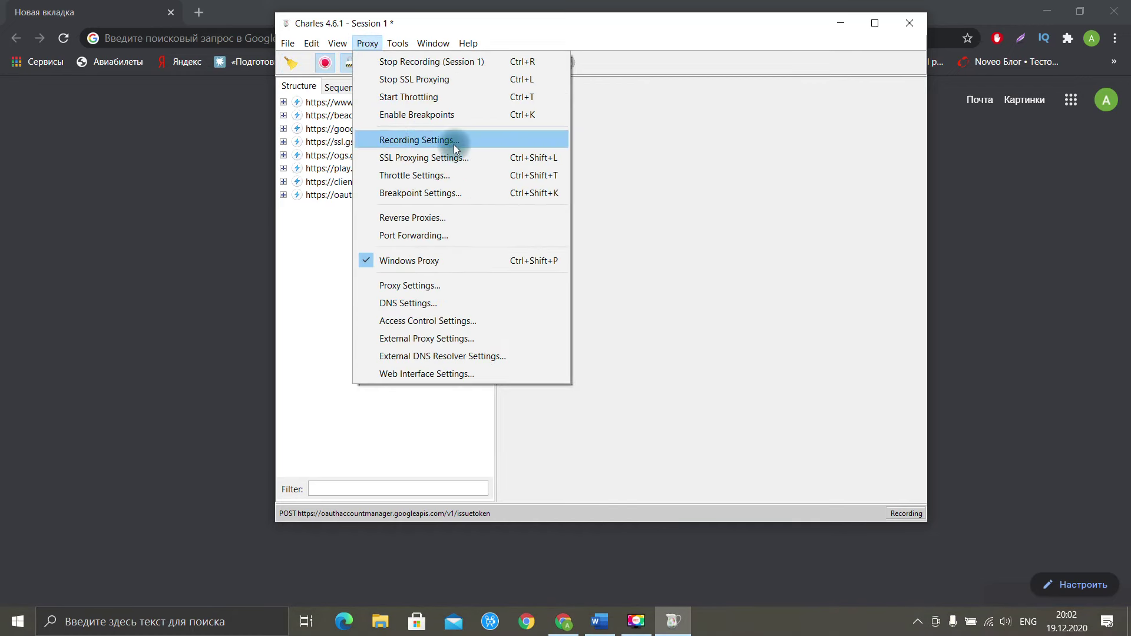
click(457, 191)
click(422, 202)
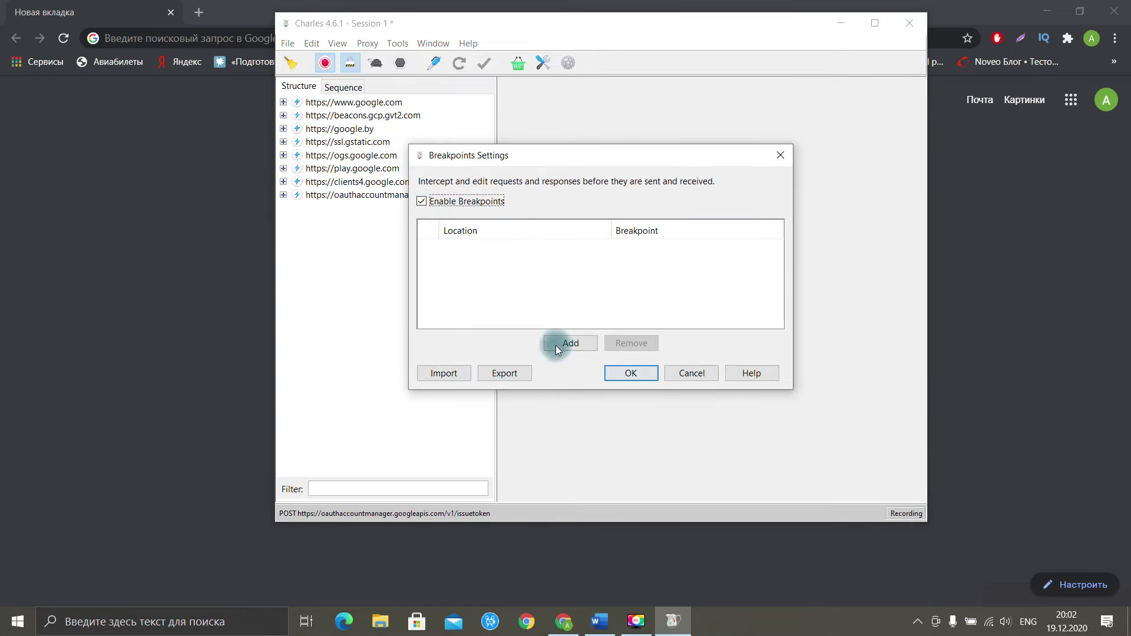
click(573, 344)
click(513, 262)
click(507, 289)
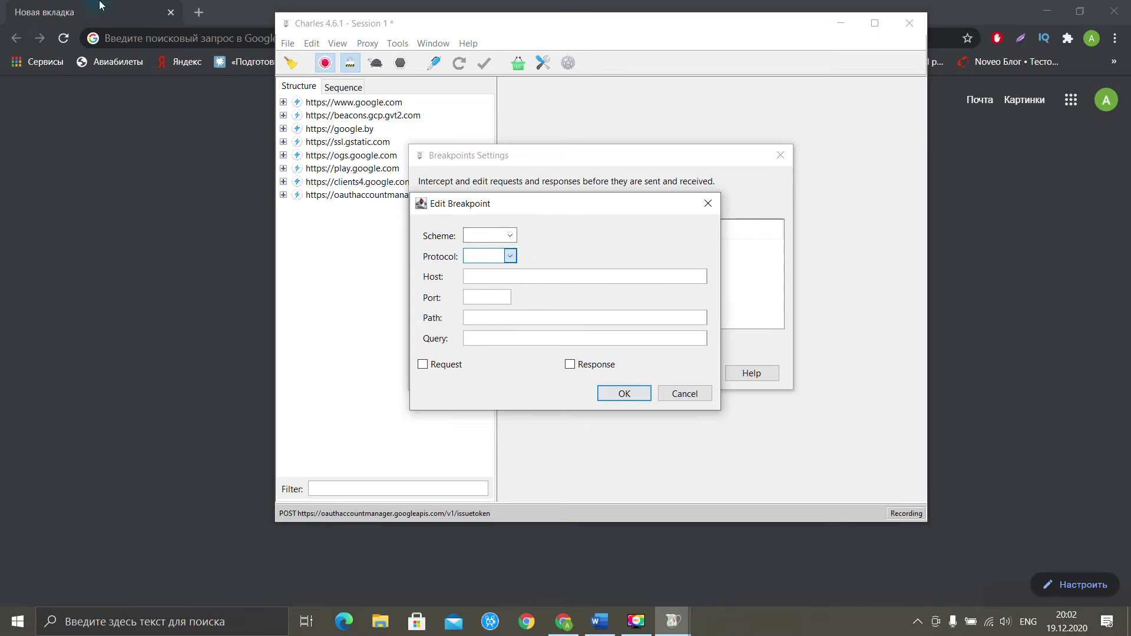
click(130, 11)
text(users.bugred.ru)
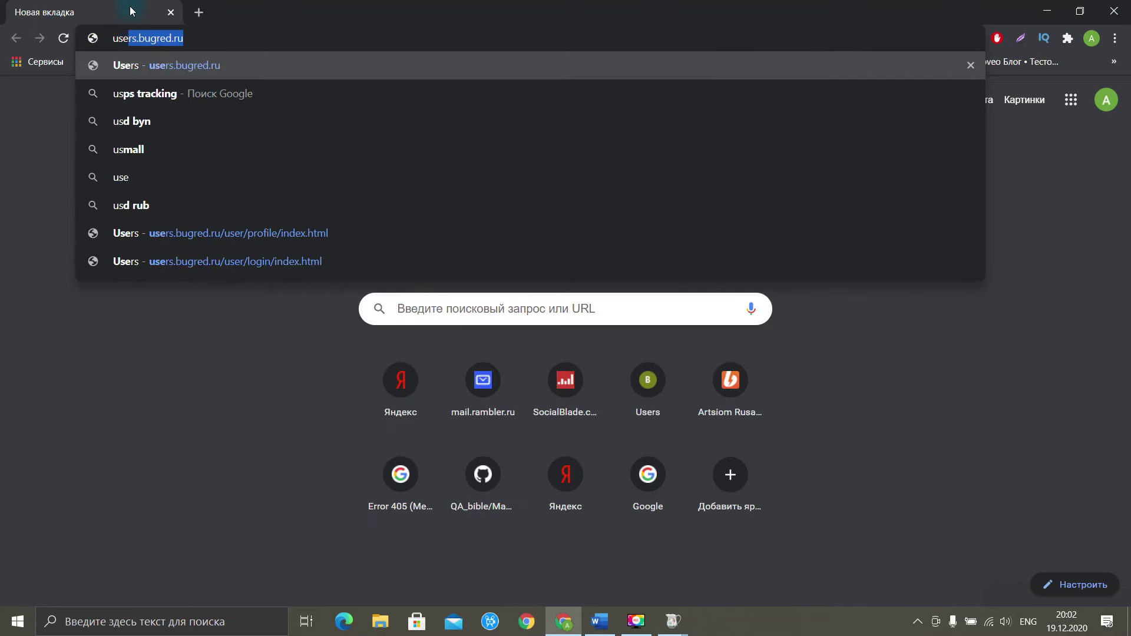
key(Return)
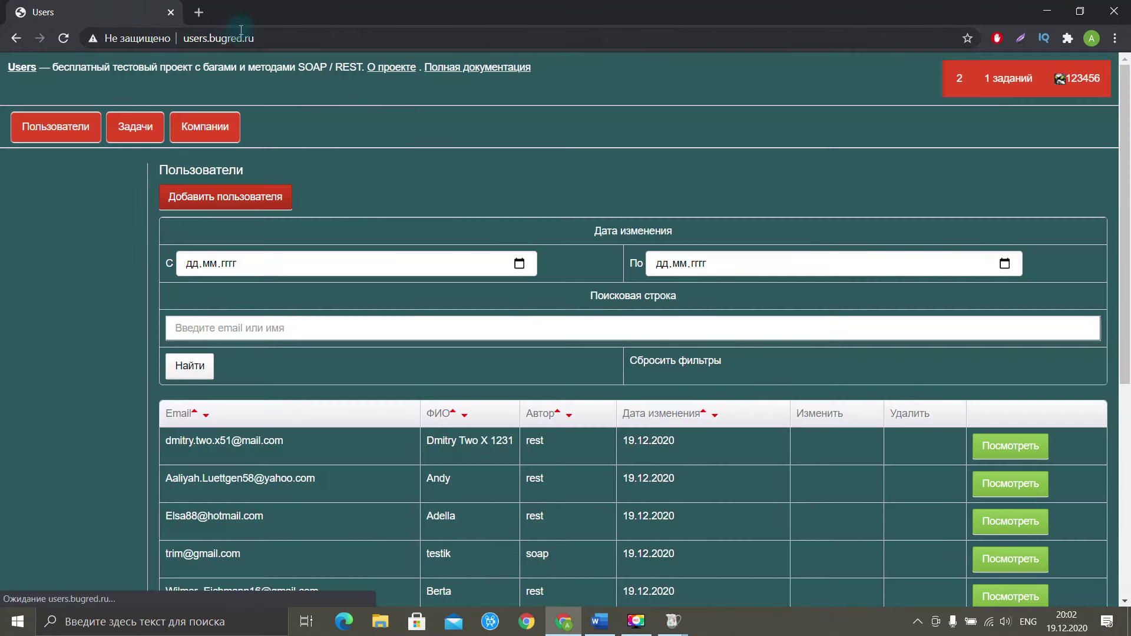
mouse_move(673, 621)
click(751, 557)
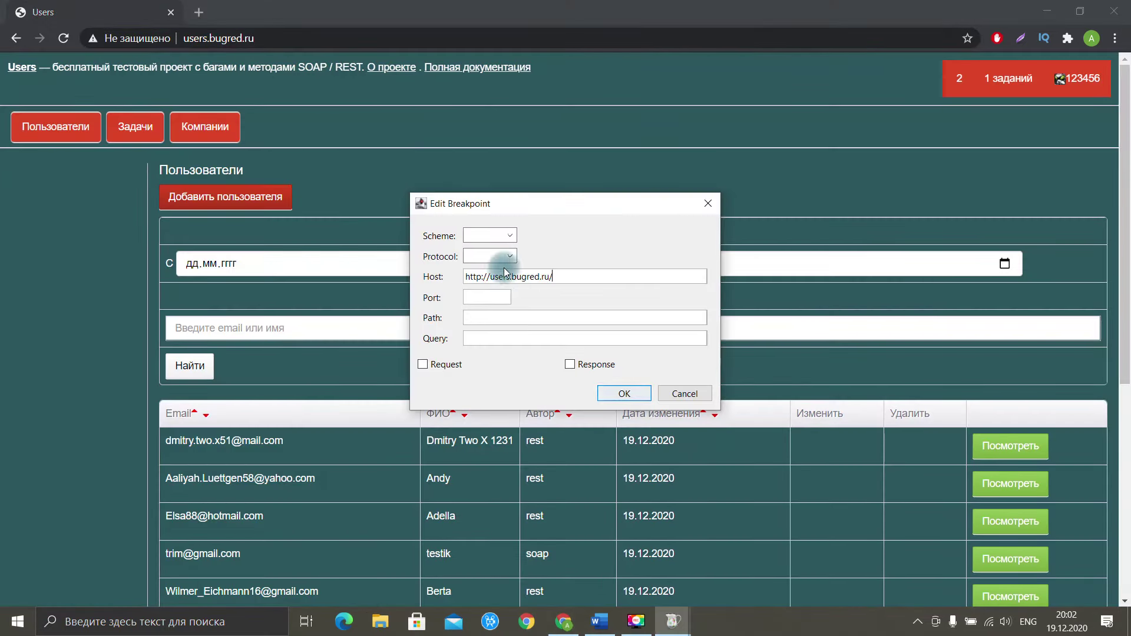
Set the breakpoint's scheme to GET for both Request and Response, and save it with the Breakpoint Settings
click(505, 235)
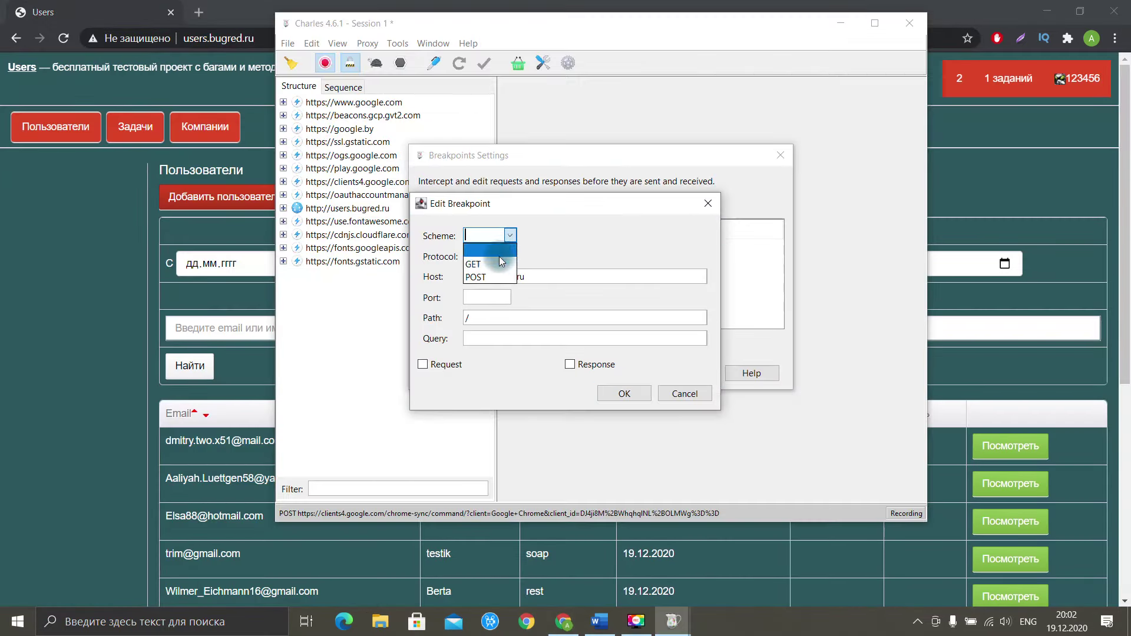
click(482, 264)
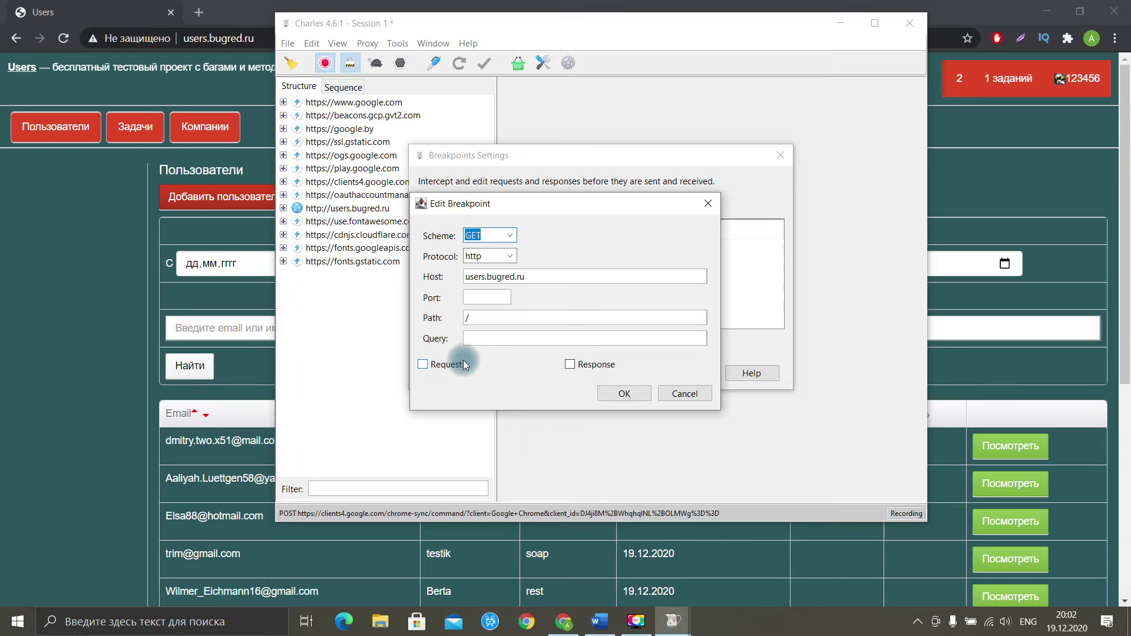
click(423, 365)
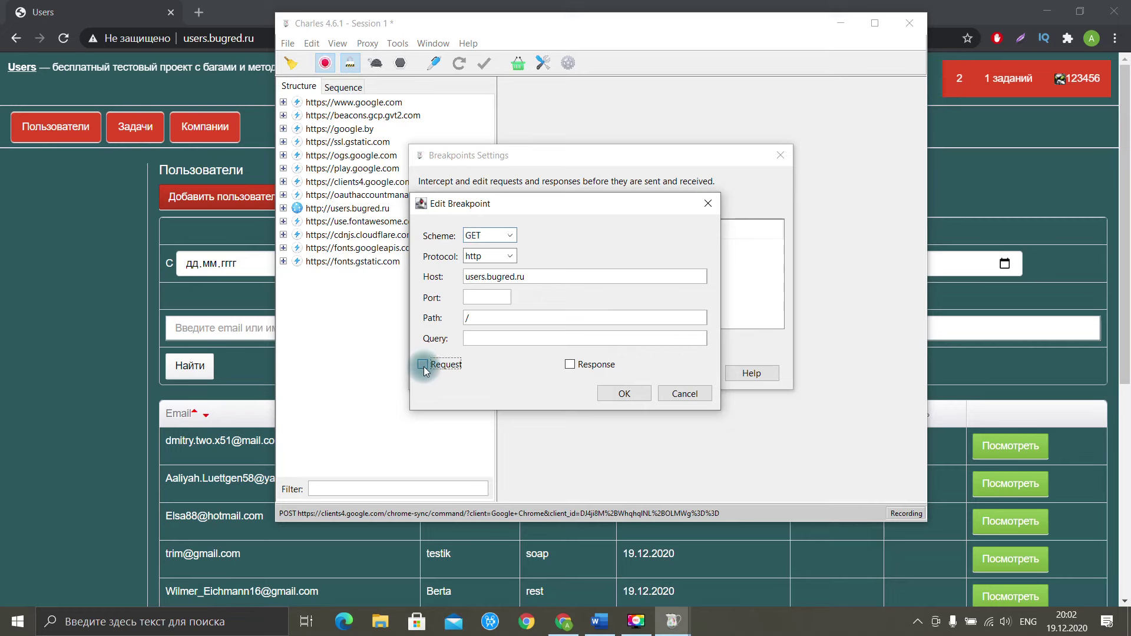
click(572, 365)
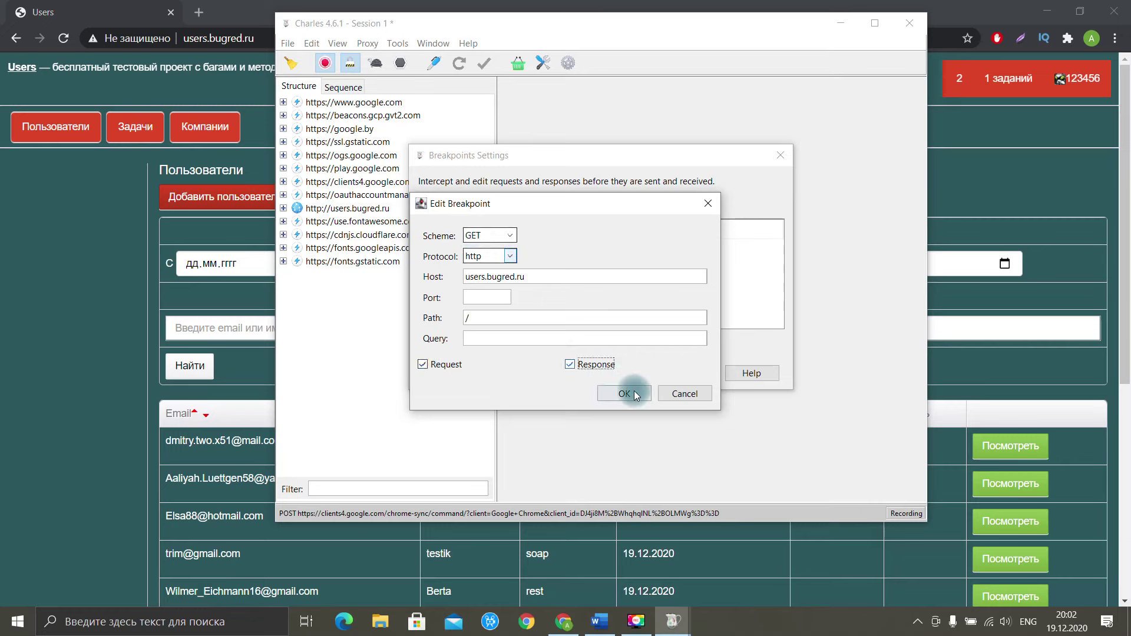
click(635, 395)
click(630, 373)
Reload users.bugred.ru in Chrome to trigger the breakpoint and review the intercepted request's overview
key(alt+Tab)
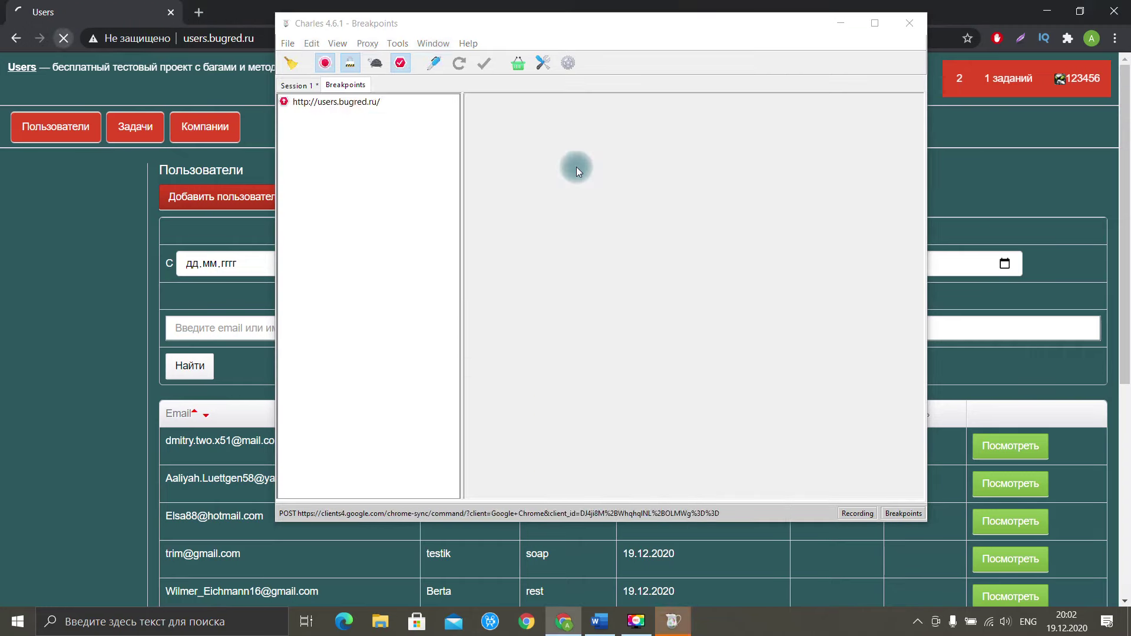
scroll(763, 313, down, 5)
scroll(763, 312, up, 5)
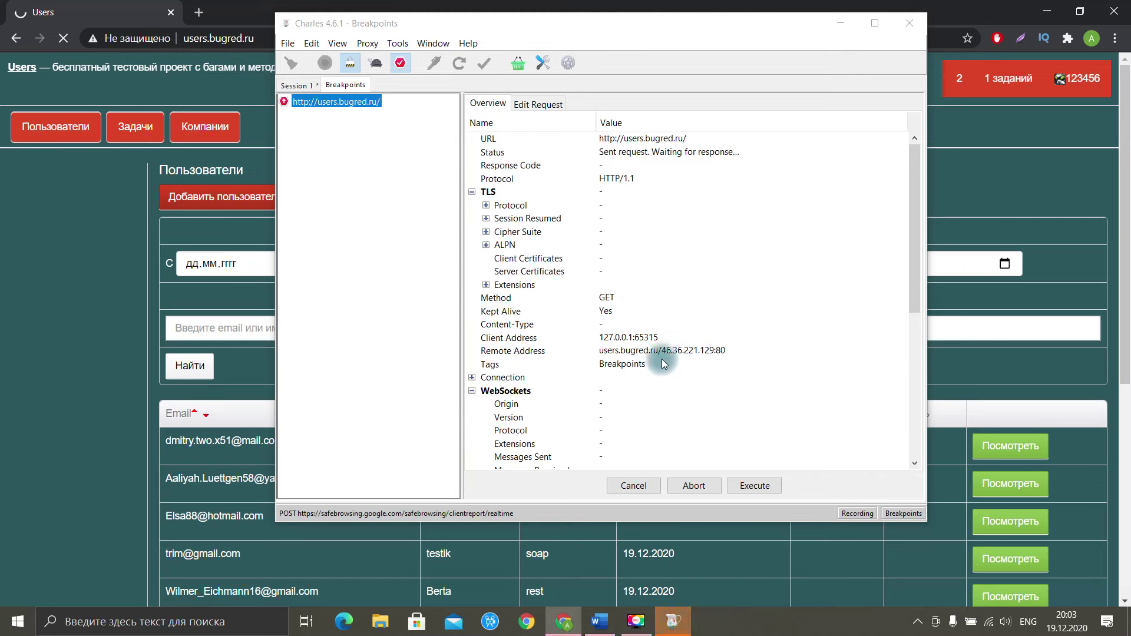
Examine the URL, headers, cookies and text of the intercepted users.bugred.ru request in its editor
click(540, 104)
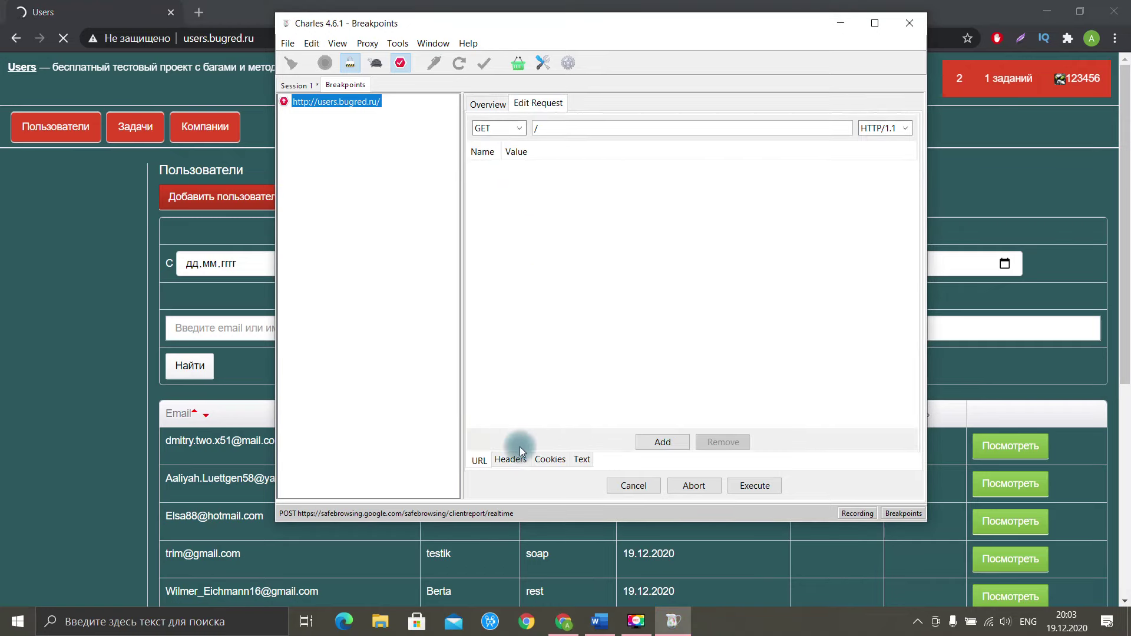
click(511, 460)
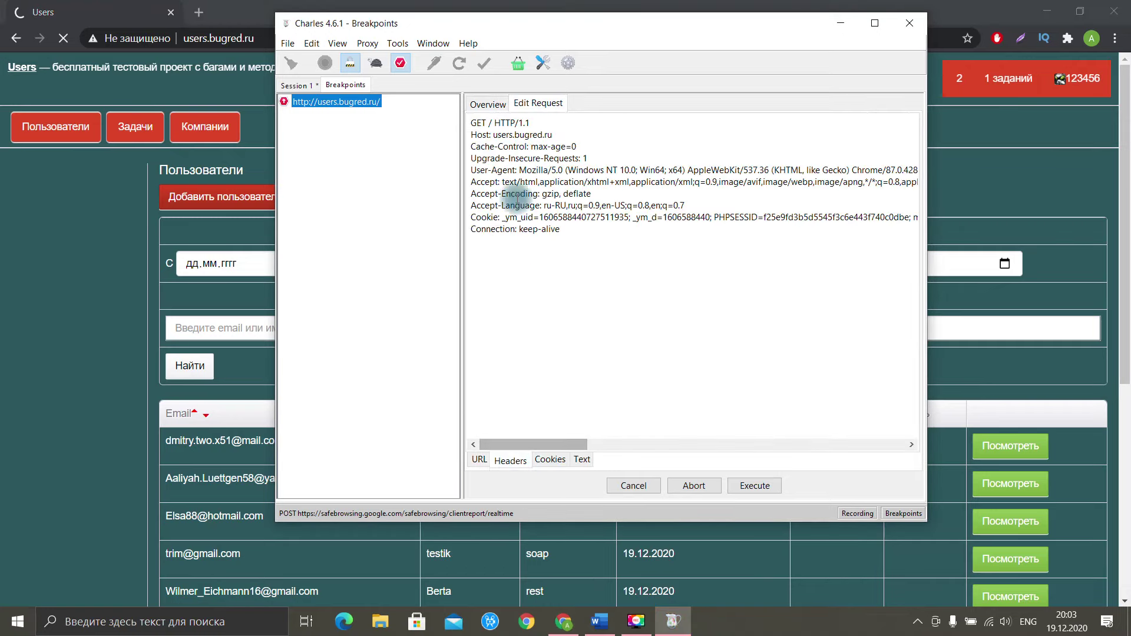
click(550, 459)
click(575, 459)
click(513, 462)
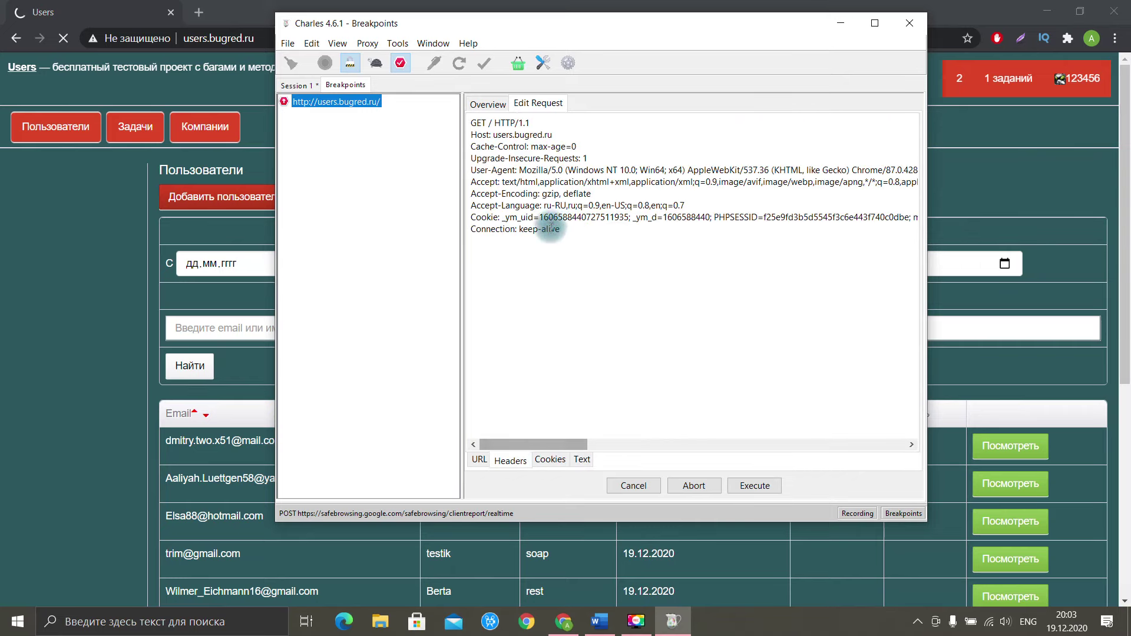
Add the header "Test: test" below the Connection header of the intercepted request and execute it
click(569, 230)
key(Return)
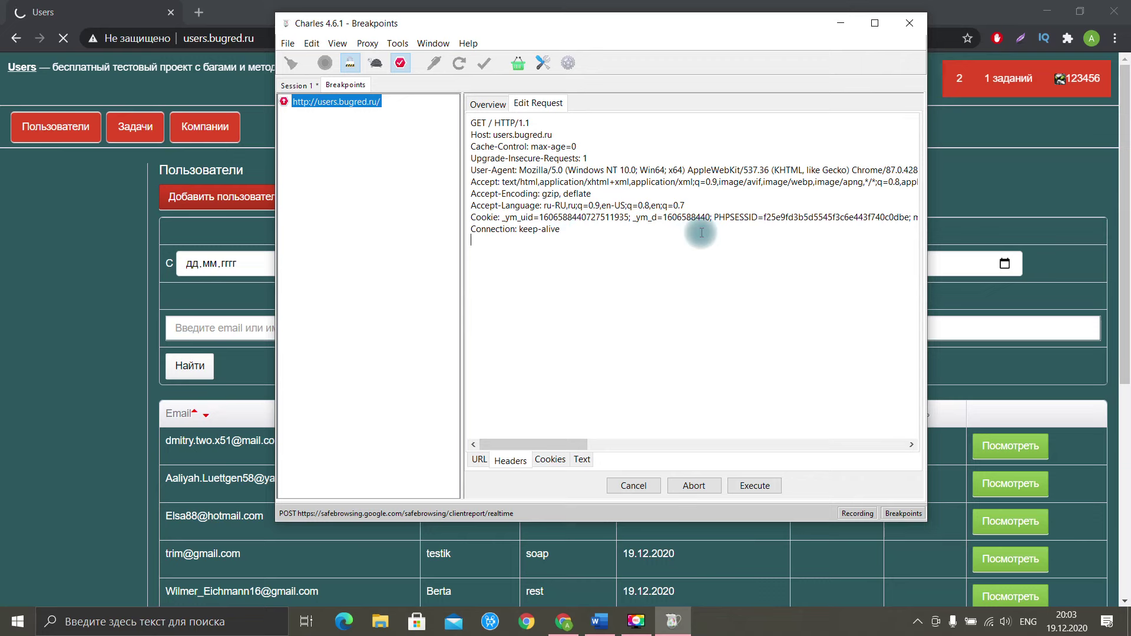
text(Test: test)
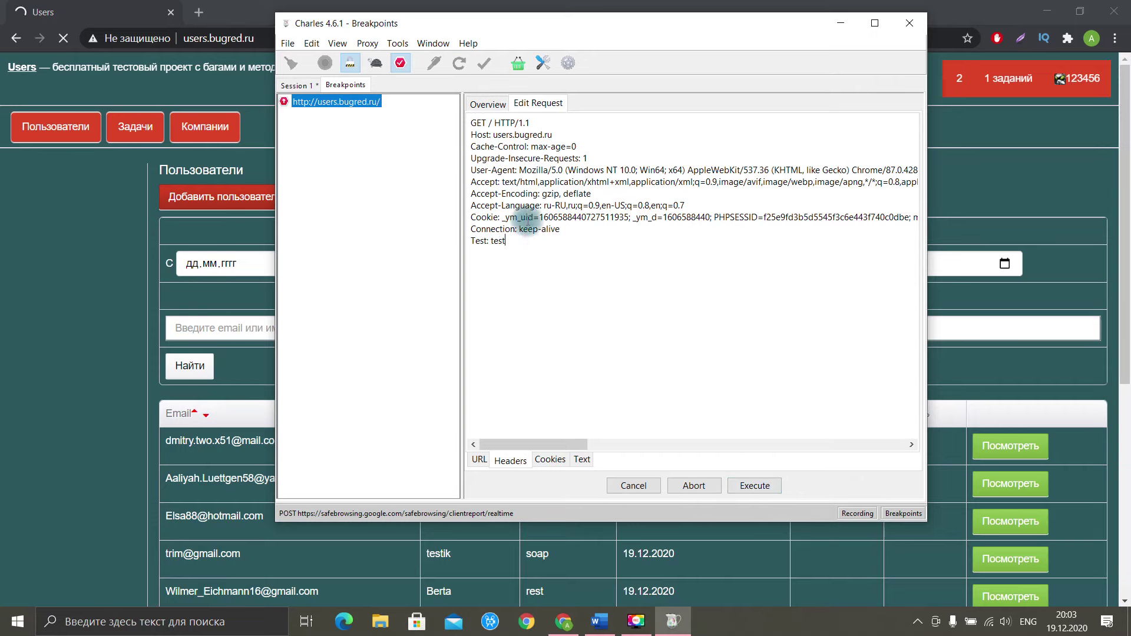
click(755, 485)
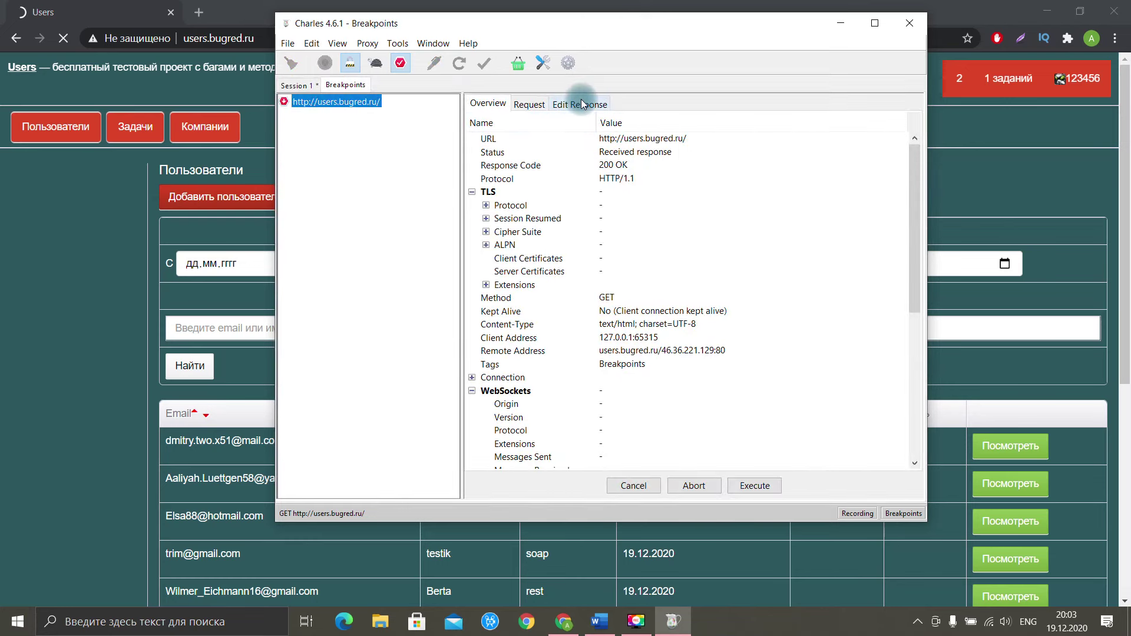
Change the status line of the intercepted response to "500 Test" and execute the response
click(578, 105)
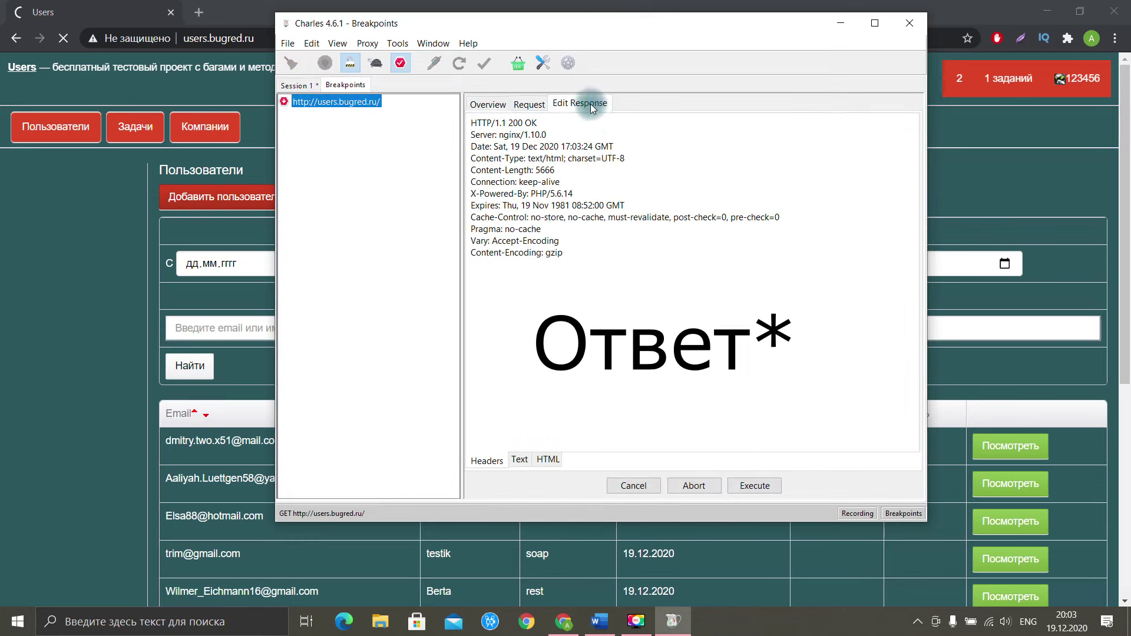
double_click(515, 122)
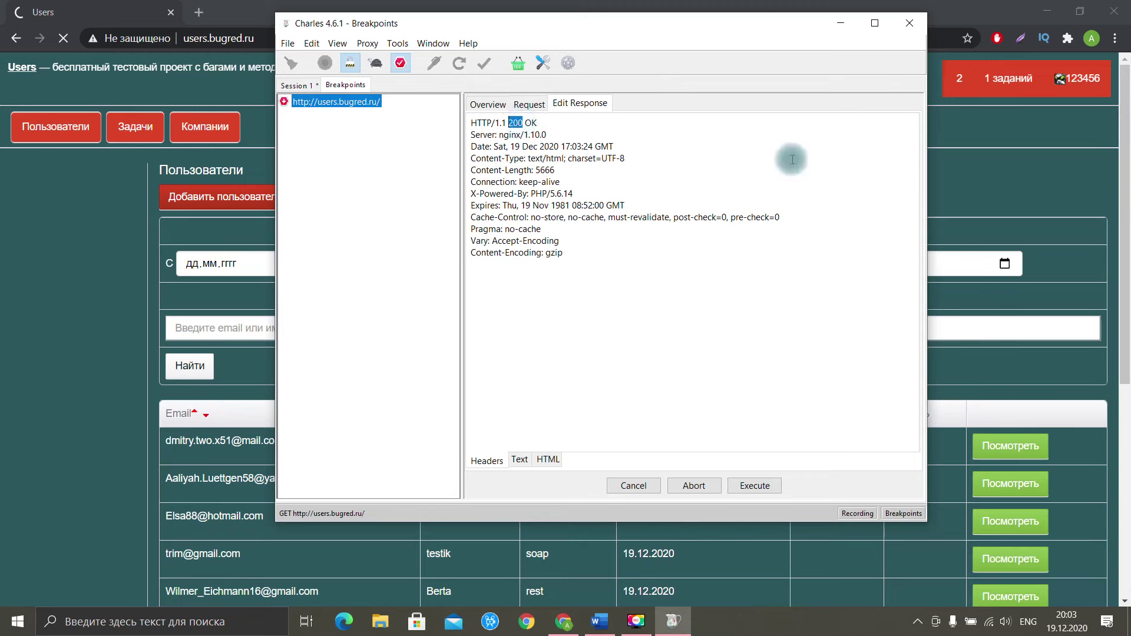
text(500)
double_click(532, 122)
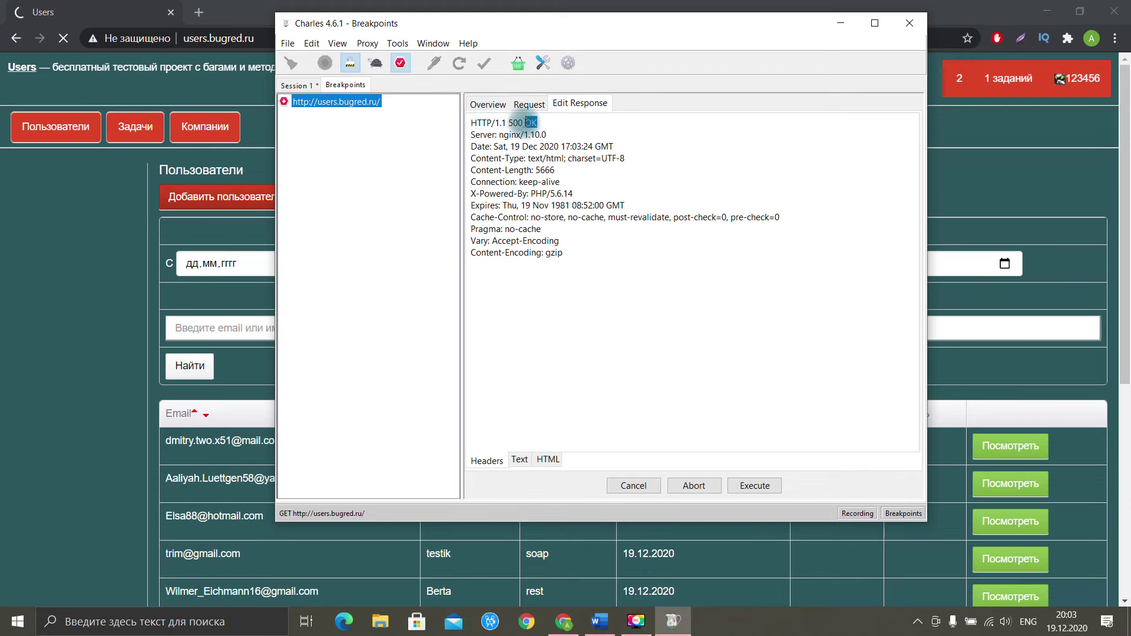
text(Test)
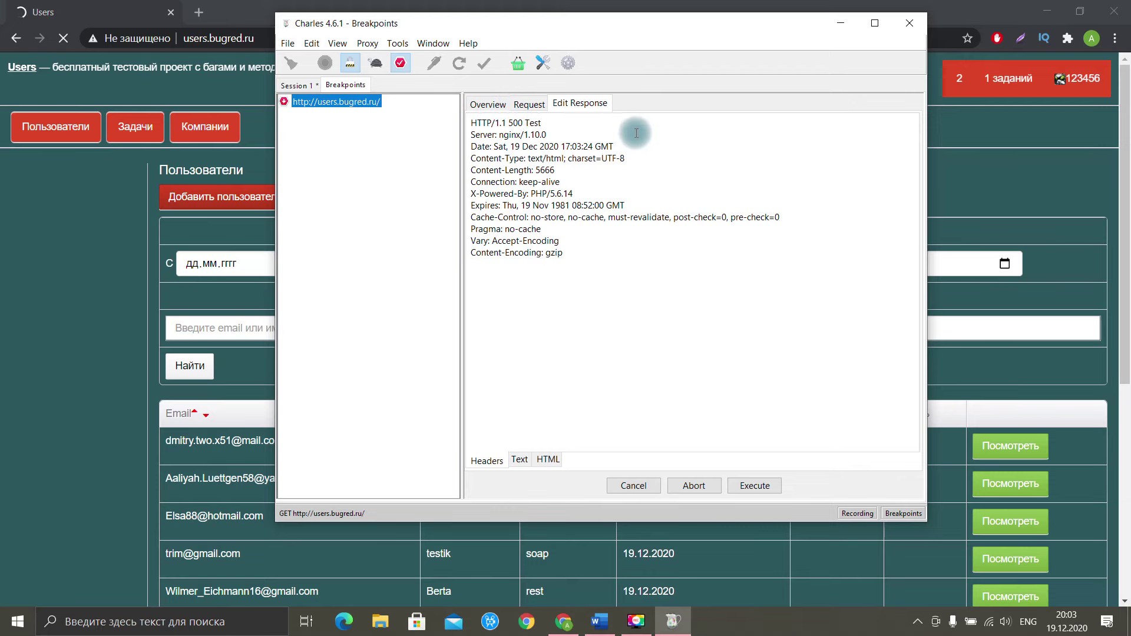
click(755, 486)
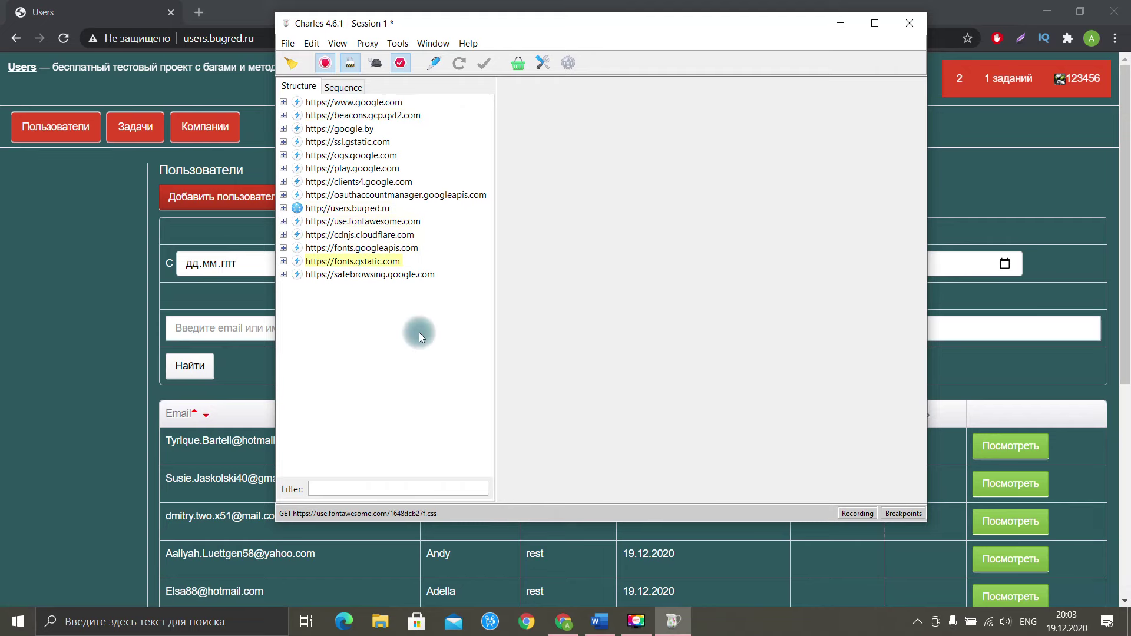
Expand users.bugred.ru in the maximized session window and compare the response codes of its two recorded requests
click(353, 208)
click(283, 208)
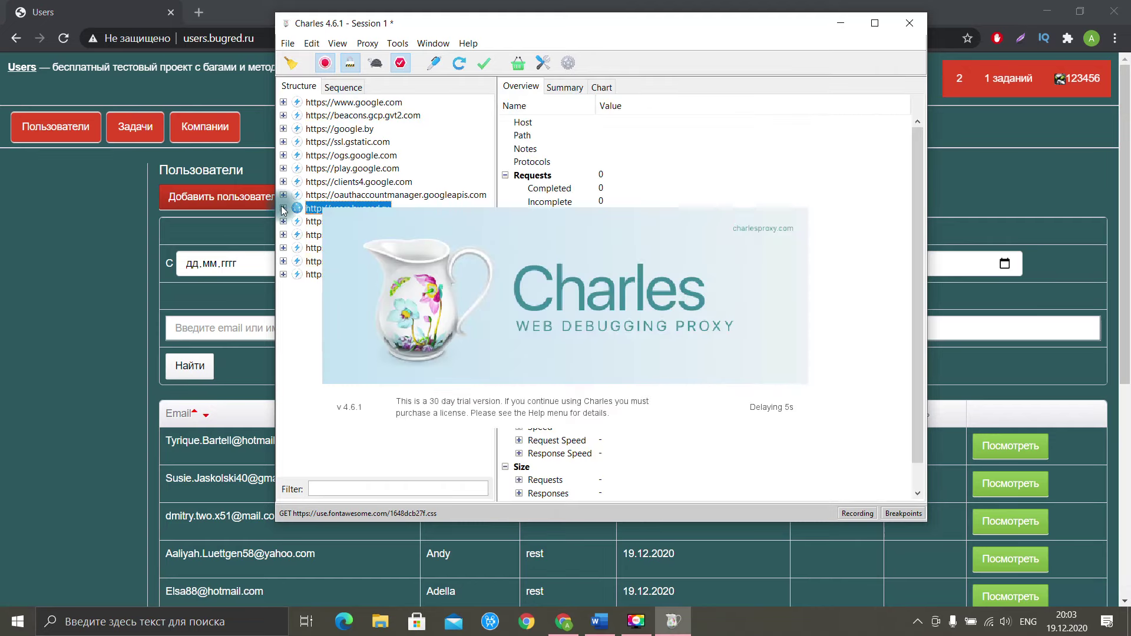
double_click(691, 23)
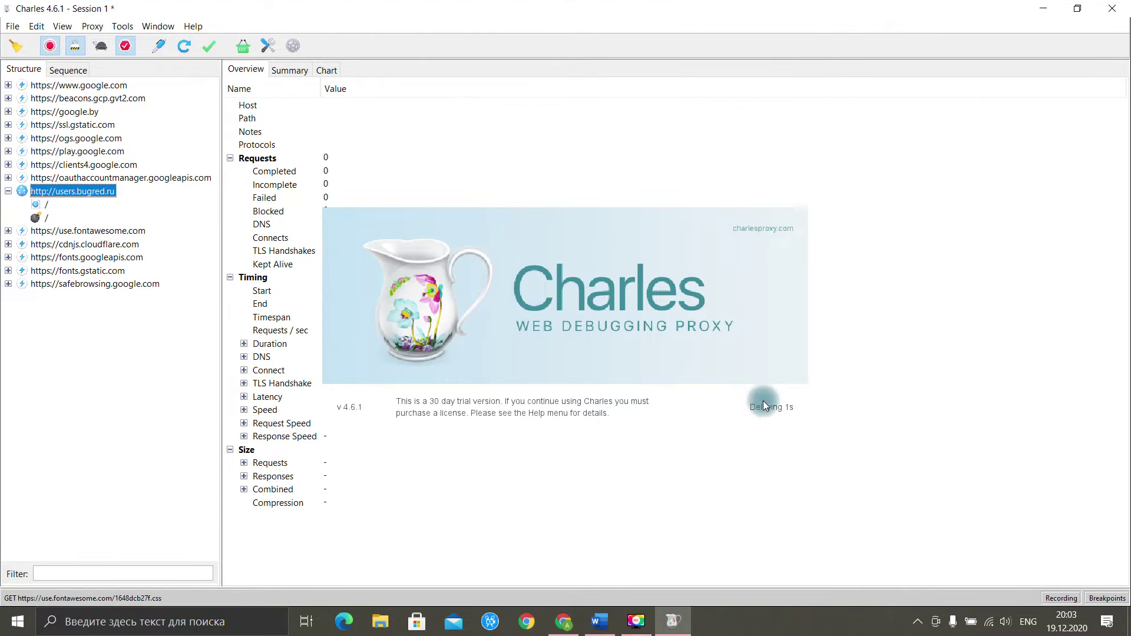
click(46, 218)
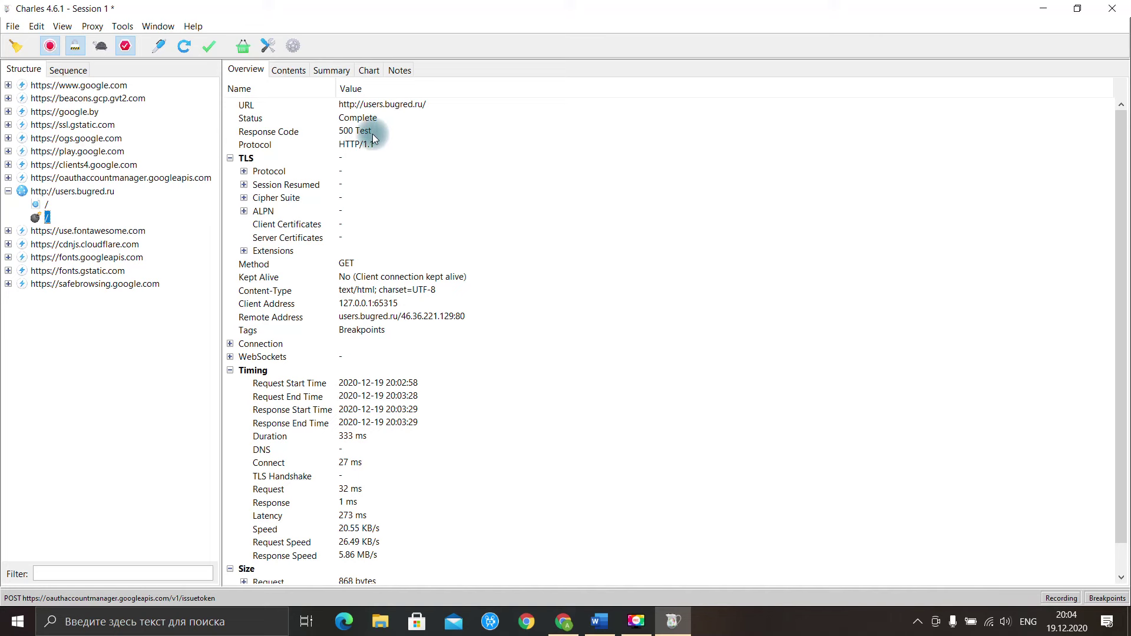
click(47, 206)
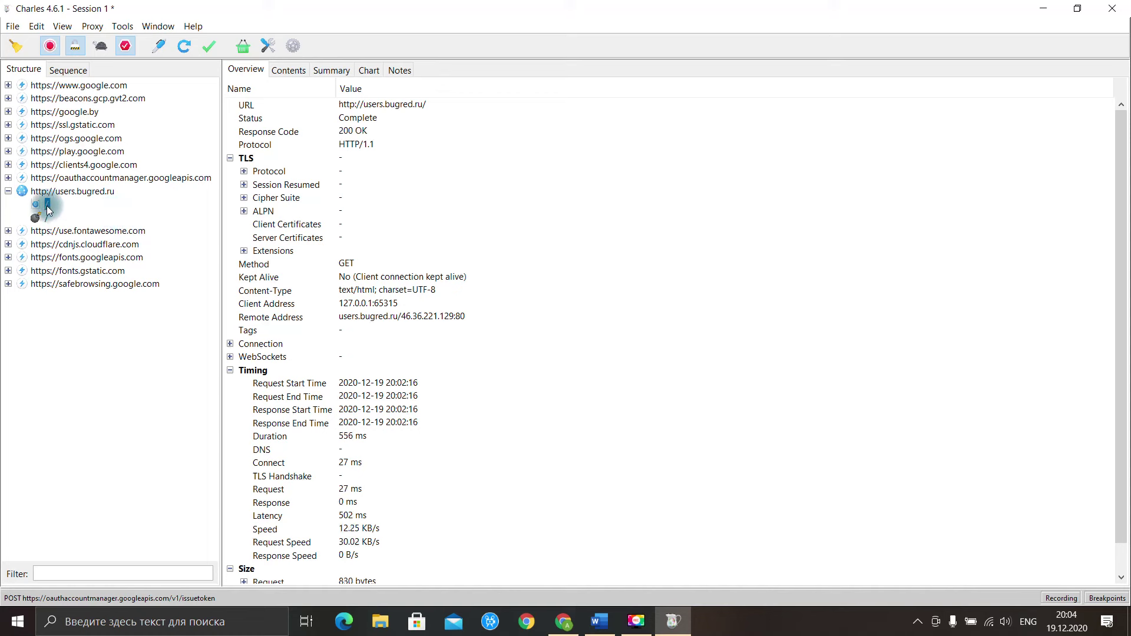
key(Up)
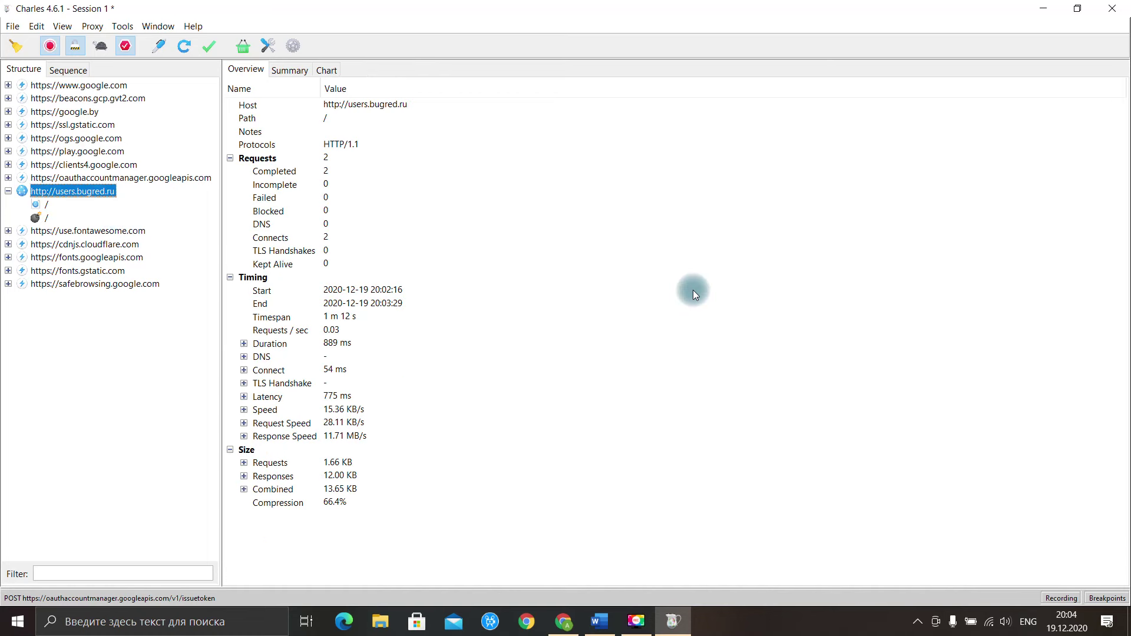